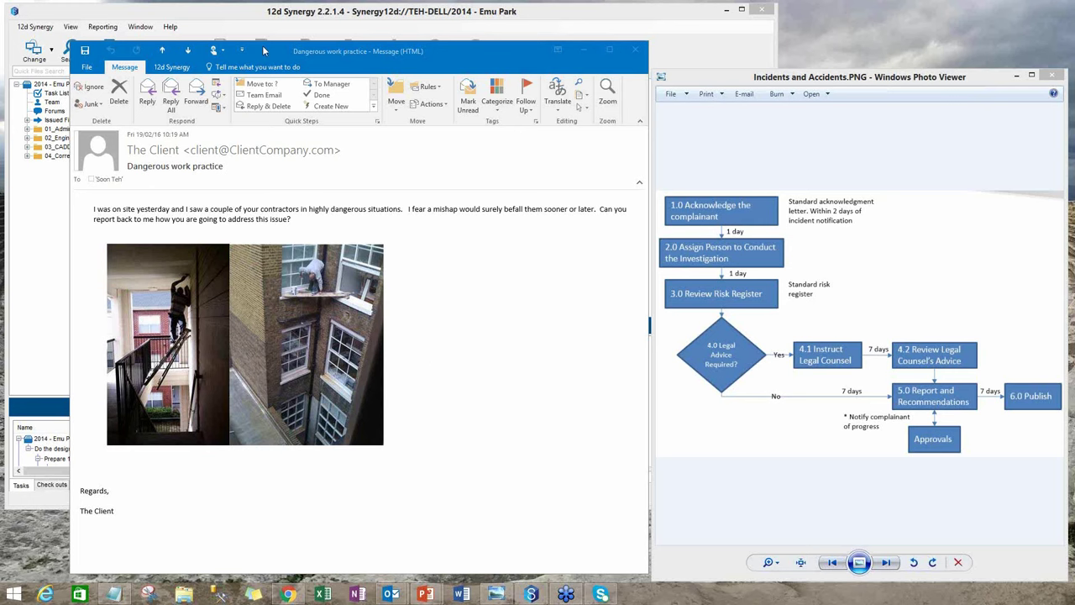
Place the Incidents and Accidents flowchart beside the client's 'Dangerous work practice' email
left_click_drag(263, 53, 280, 52)
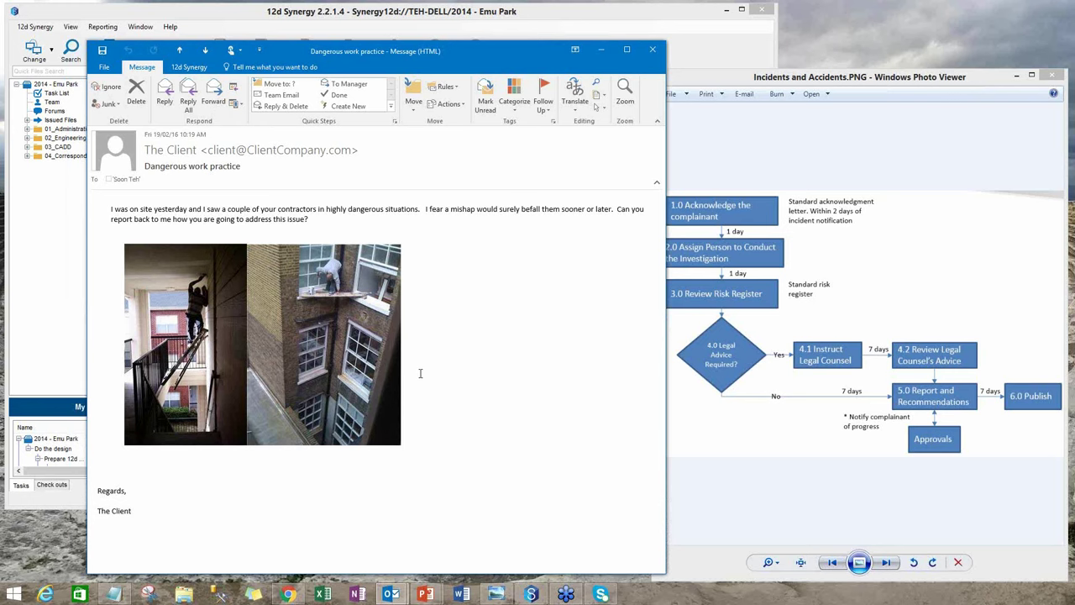
left_click_drag(714, 77, 554, 65)
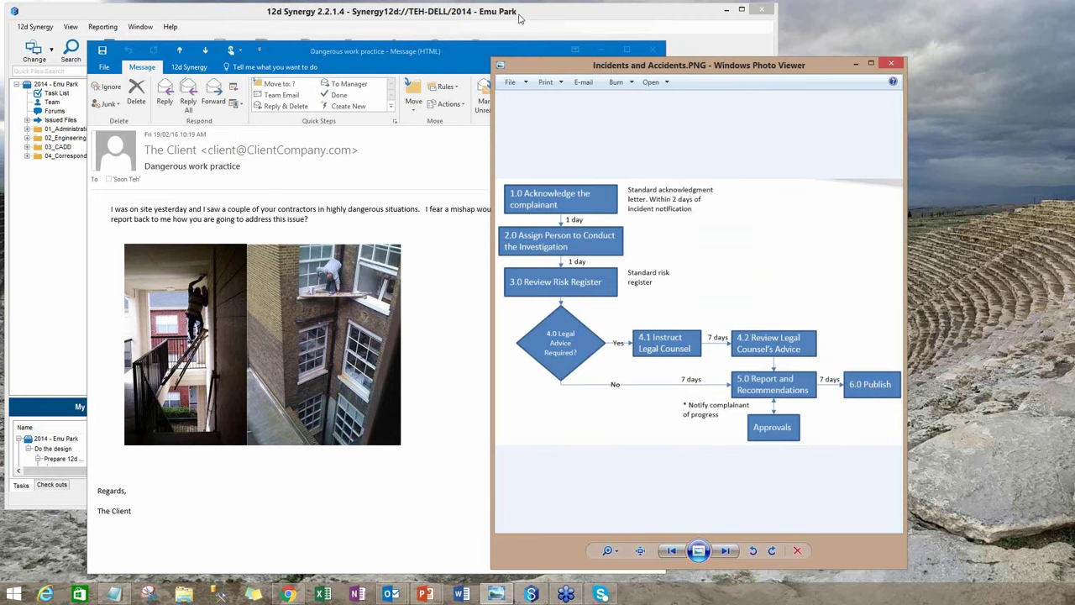
Bring 12d Synergy forward, maximize it, and select the 2014 - Emu Park job
left_click(519, 17)
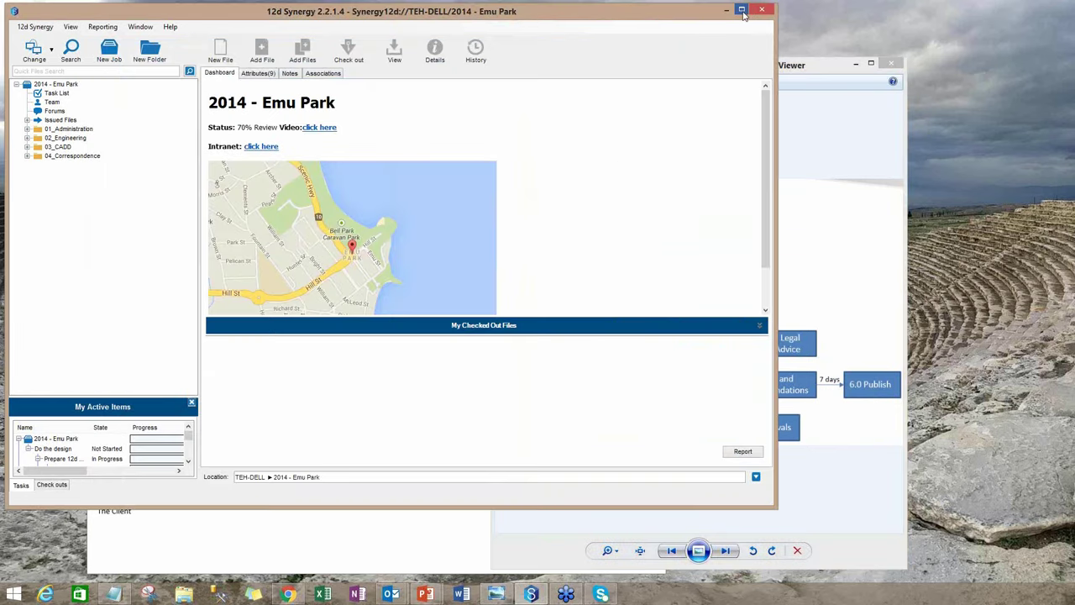
left_click(742, 11)
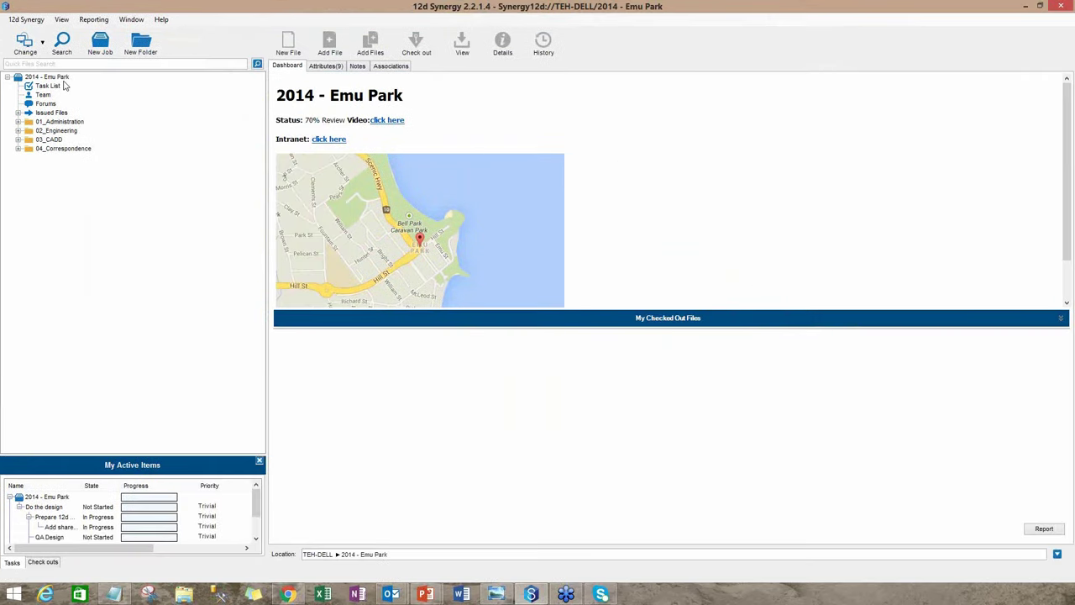
left_click(64, 77)
Show the Emu Park Task List with a wider Name column and a taller My Active Items panel
left_click(64, 81)
left_click(48, 86)
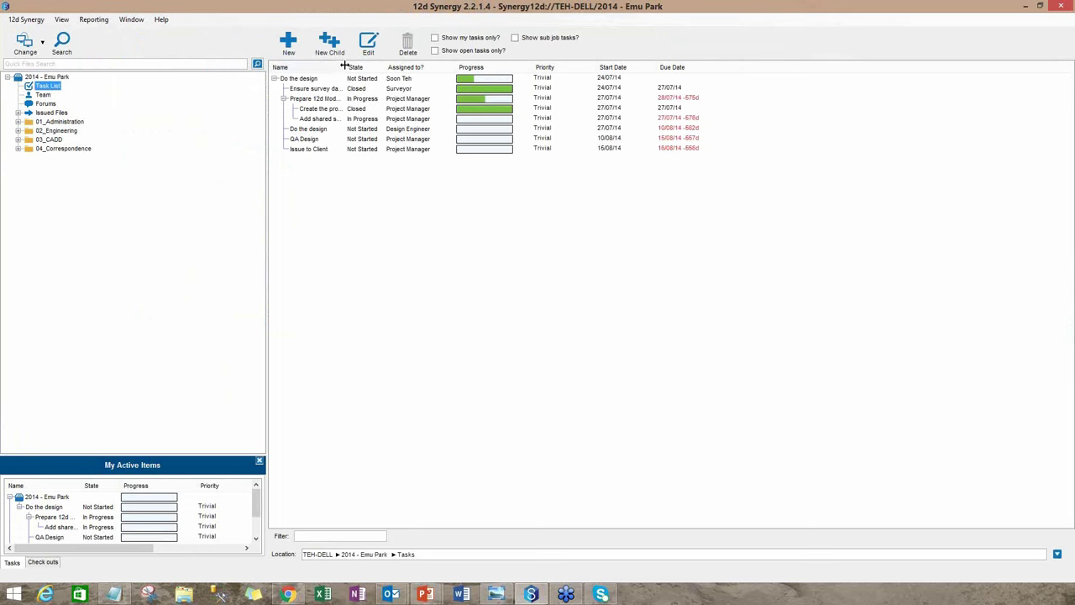
left_click_drag(345, 67, 402, 67)
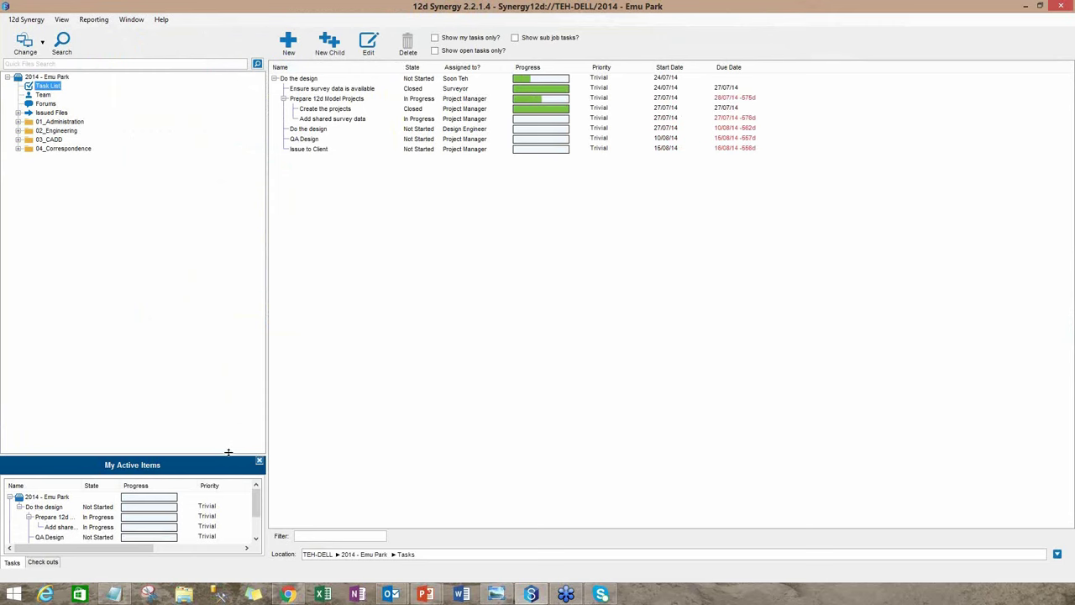
left_click_drag(228, 454, 230, 357)
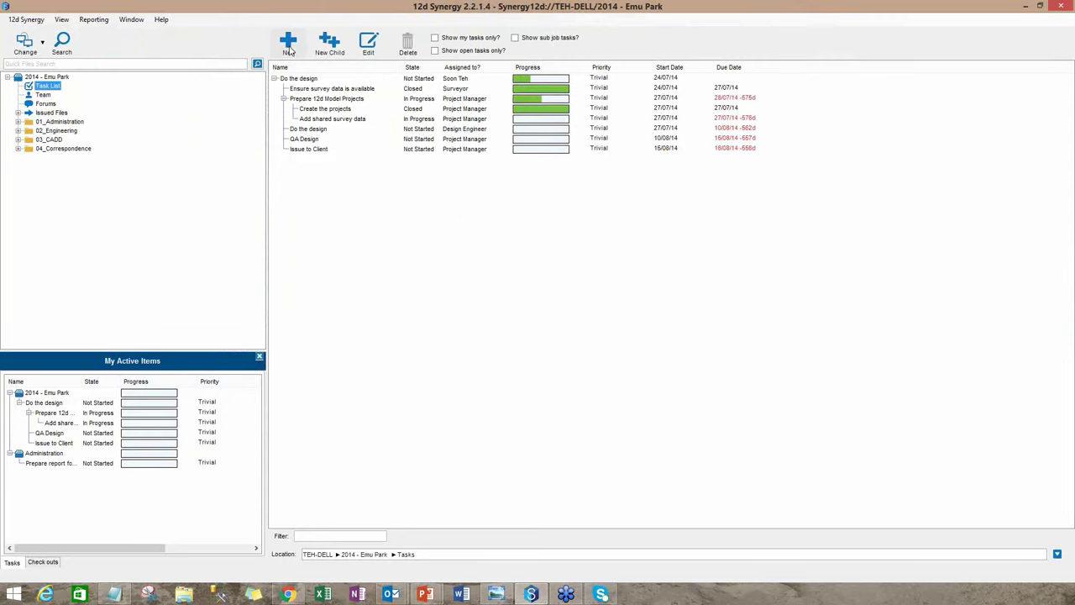
Start a new task named 'Acknowledge complainant', checking the incident flowchart first
left_click(288, 46)
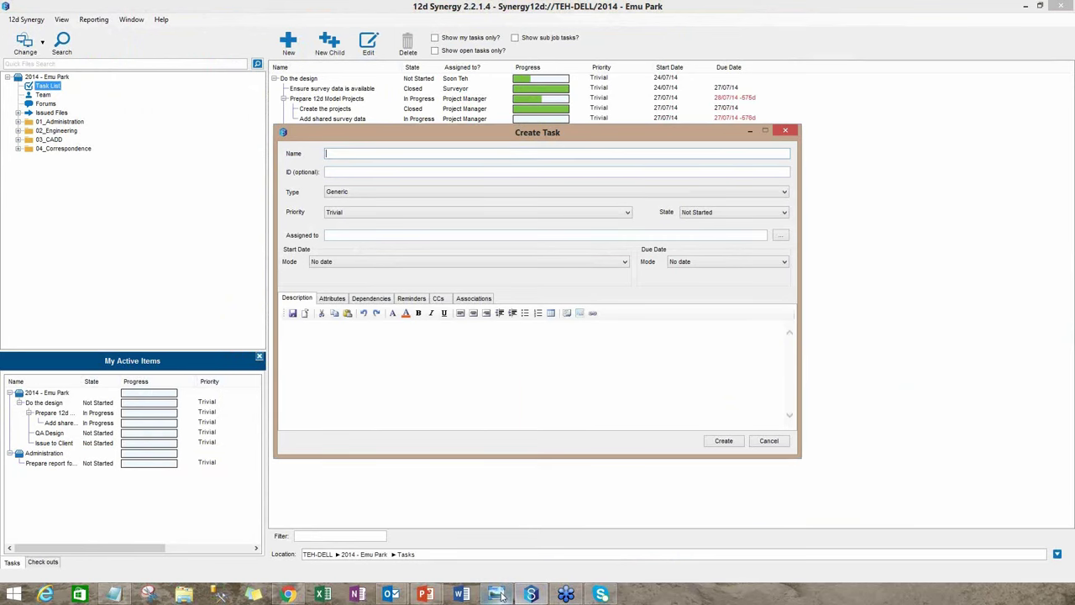
mouse_move(498, 594)
left_click(495, 538)
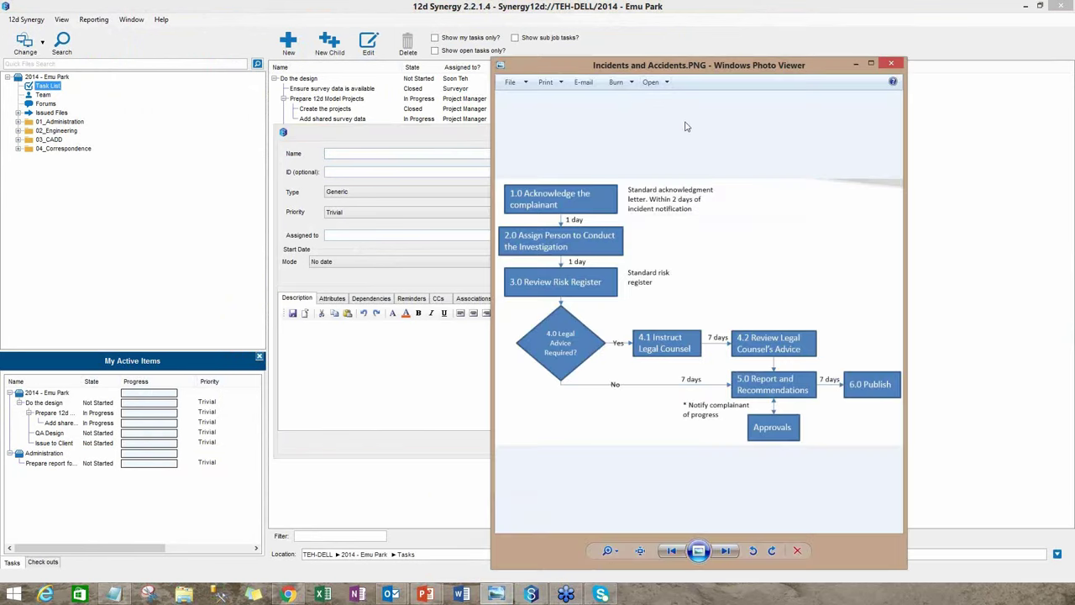
left_click(856, 64)
left_click(424, 155)
type("Acknowledge c")
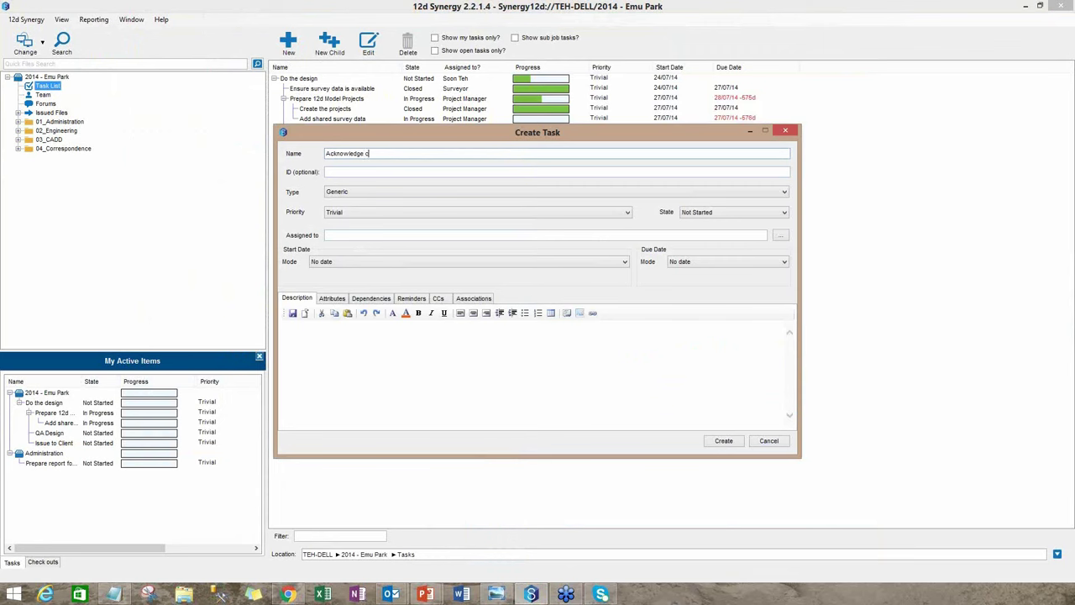
type("omplainant")
Set the task's priority to High and its state to In Progress
left_click(628, 212)
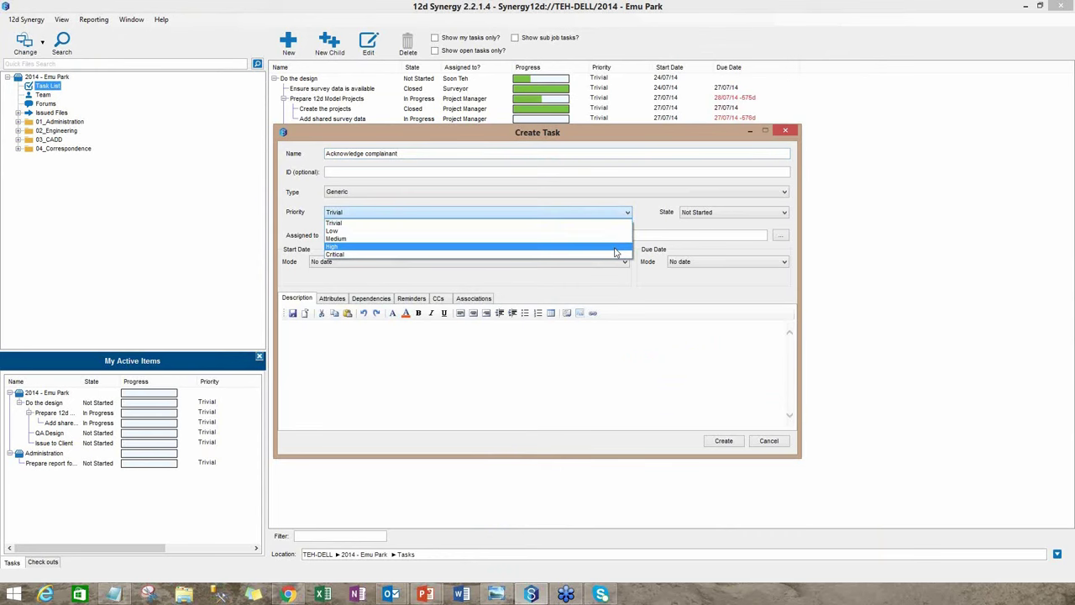
left_click(615, 251)
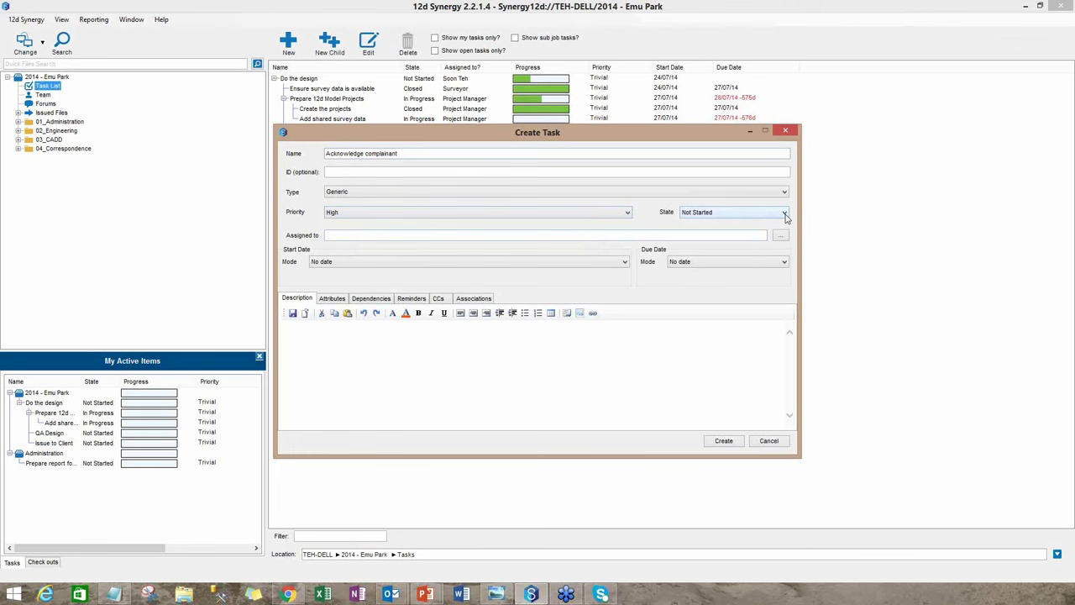
left_click(784, 213)
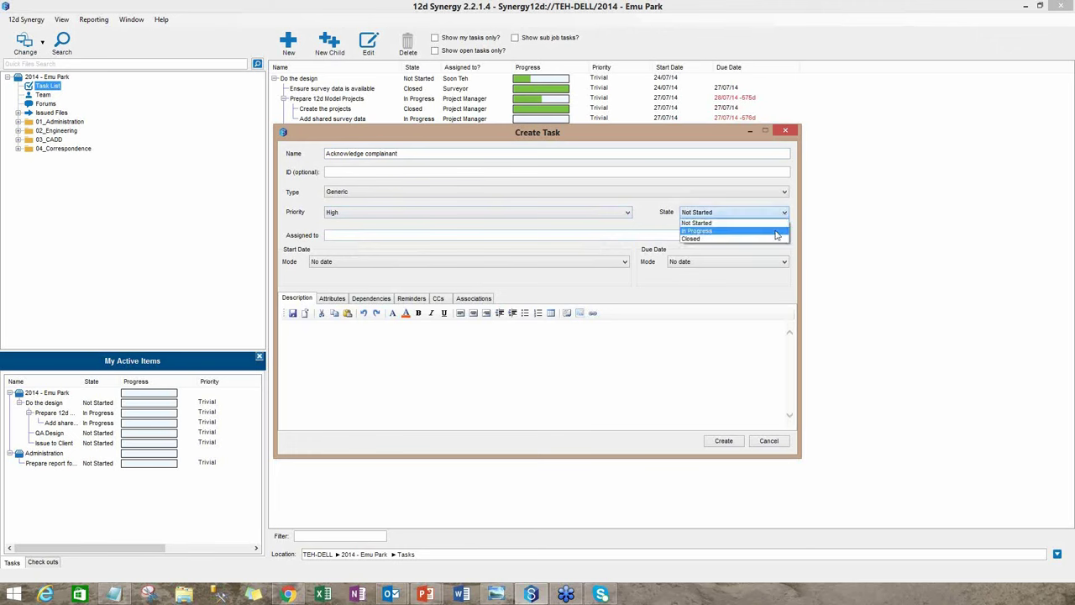
left_click(777, 232)
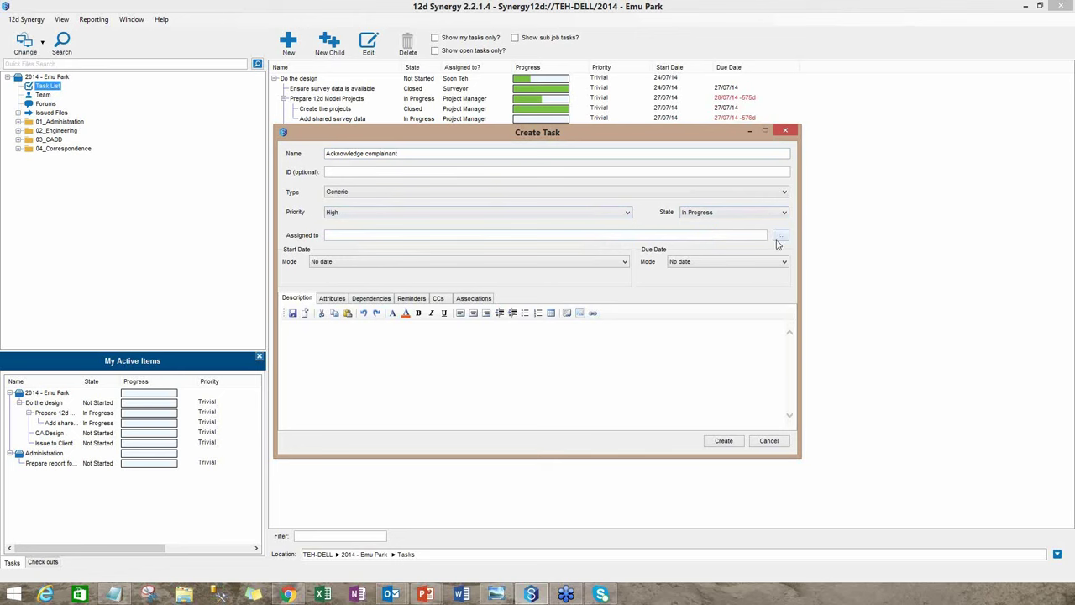
Assign the task to a contact chosen from the full contact list
left_click(780, 236)
left_click(578, 435)
left_click(410, 220)
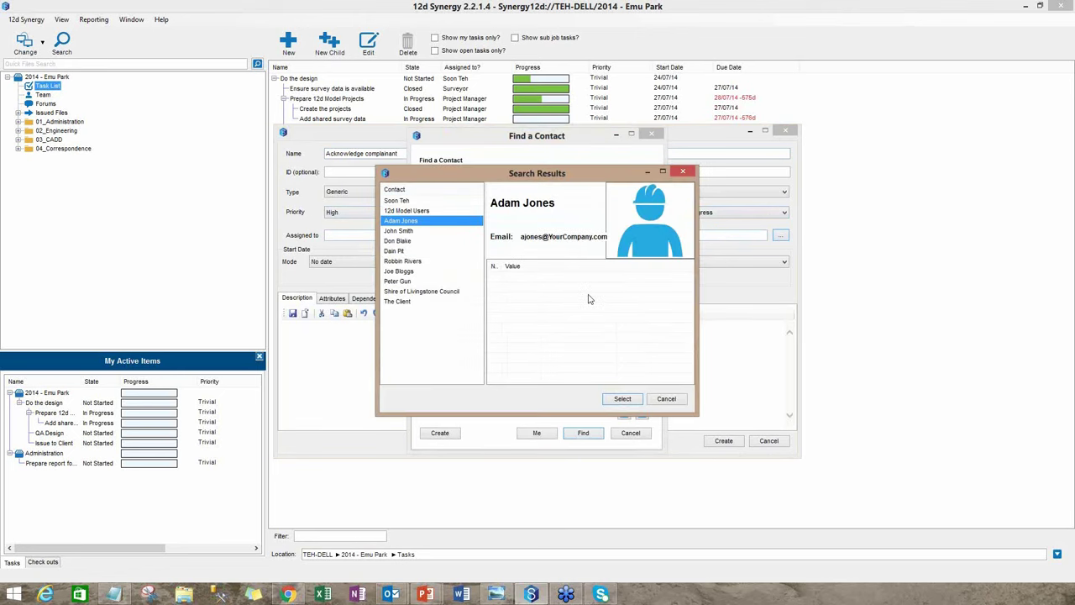
left_click(621, 399)
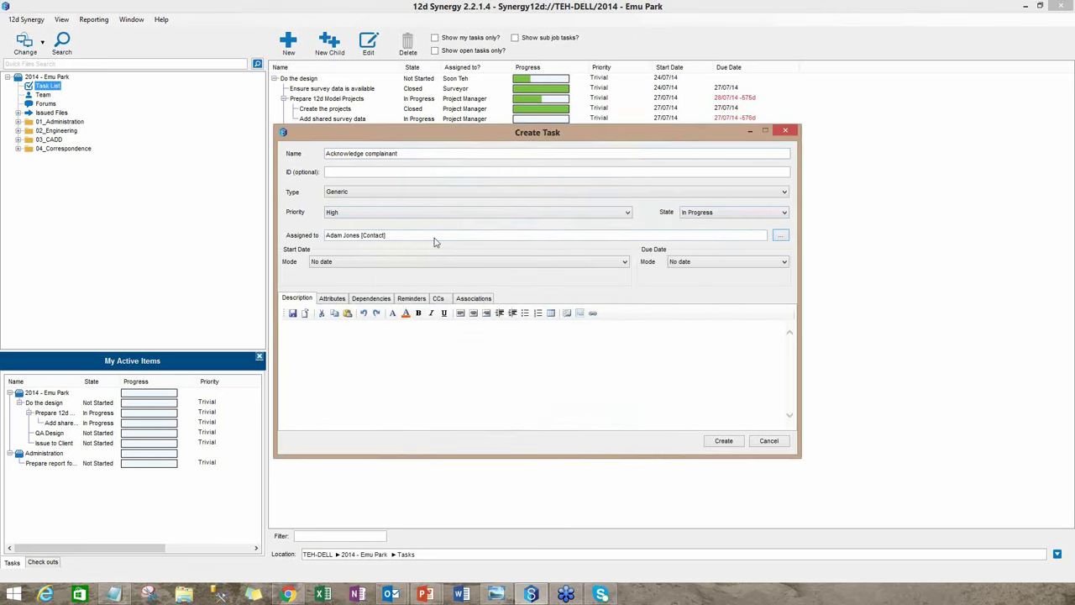
Give the task a fixed start date and a due date 2 days after the start
left_click(626, 263)
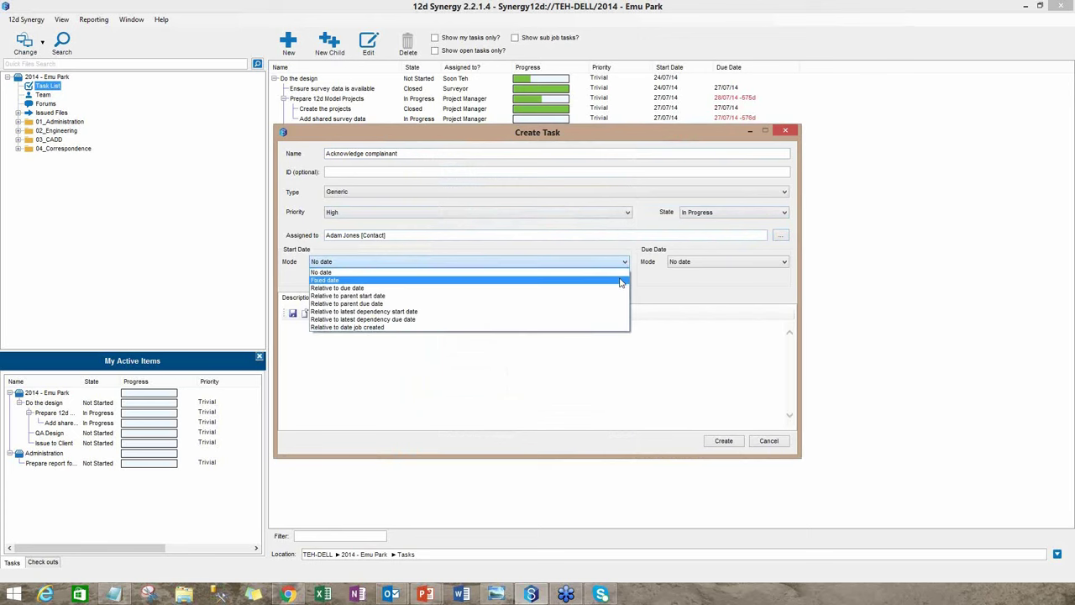
left_click(620, 281)
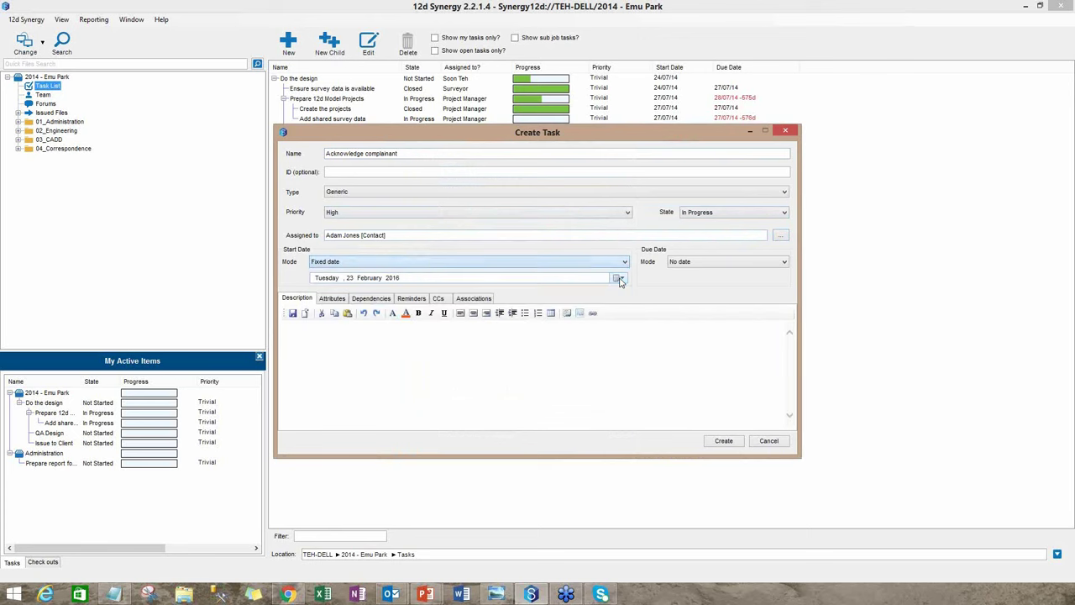
left_click(785, 263)
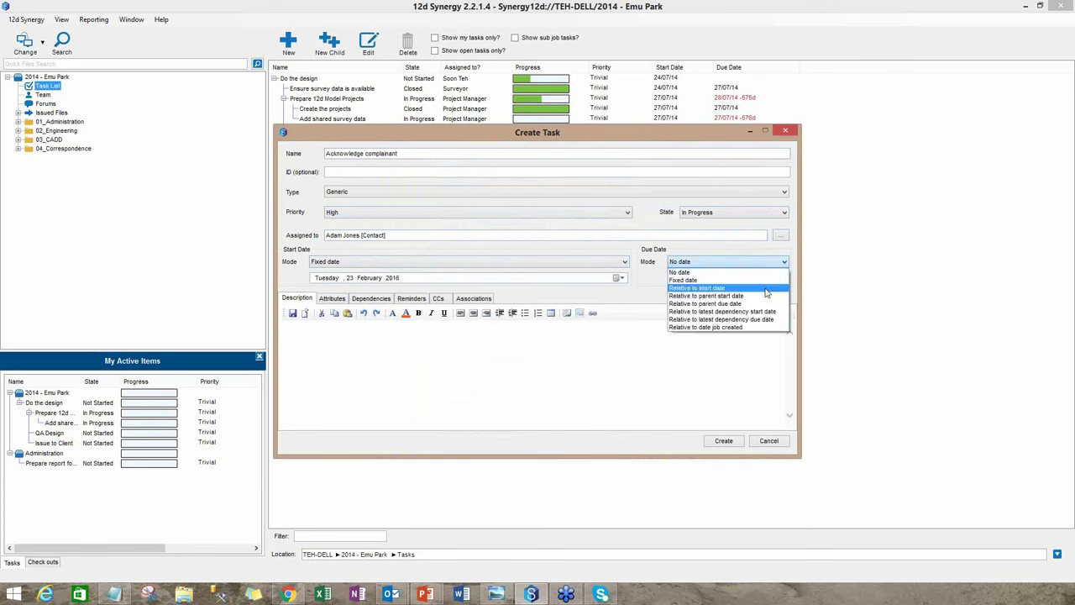
left_click(765, 288)
left_click(685, 278)
type("2")
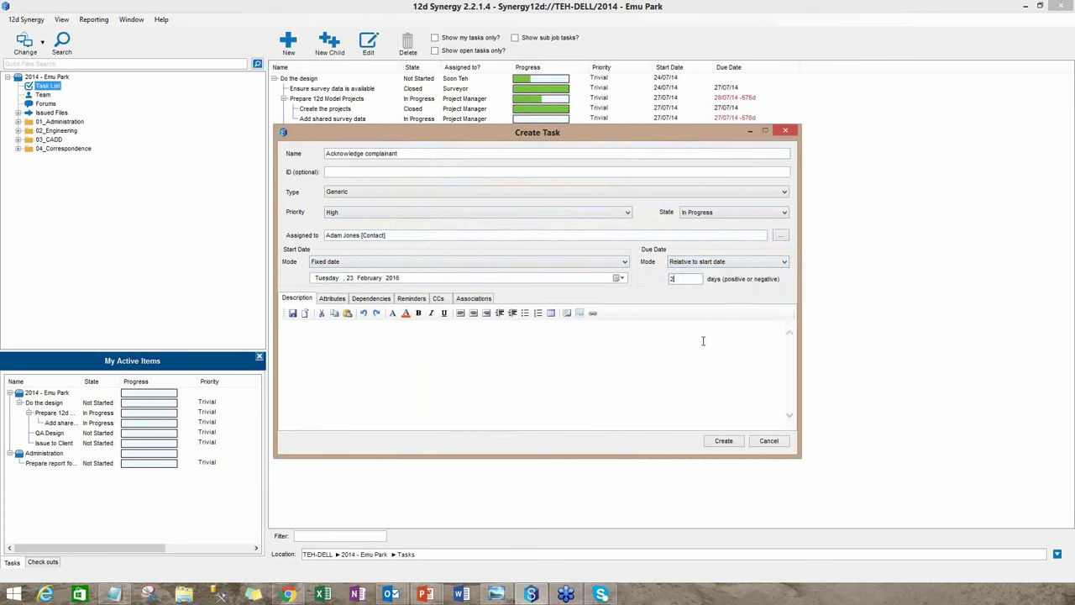
Describe the task as writing the complaint acknowledgement letter
left_click(703, 341)
type("Write complaint")
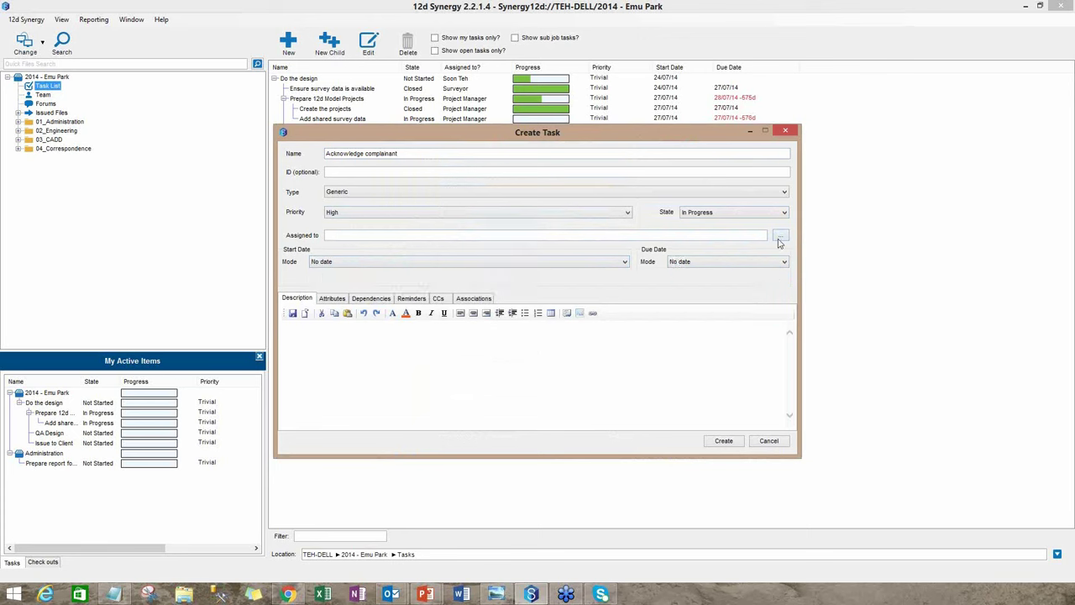
type("owled")
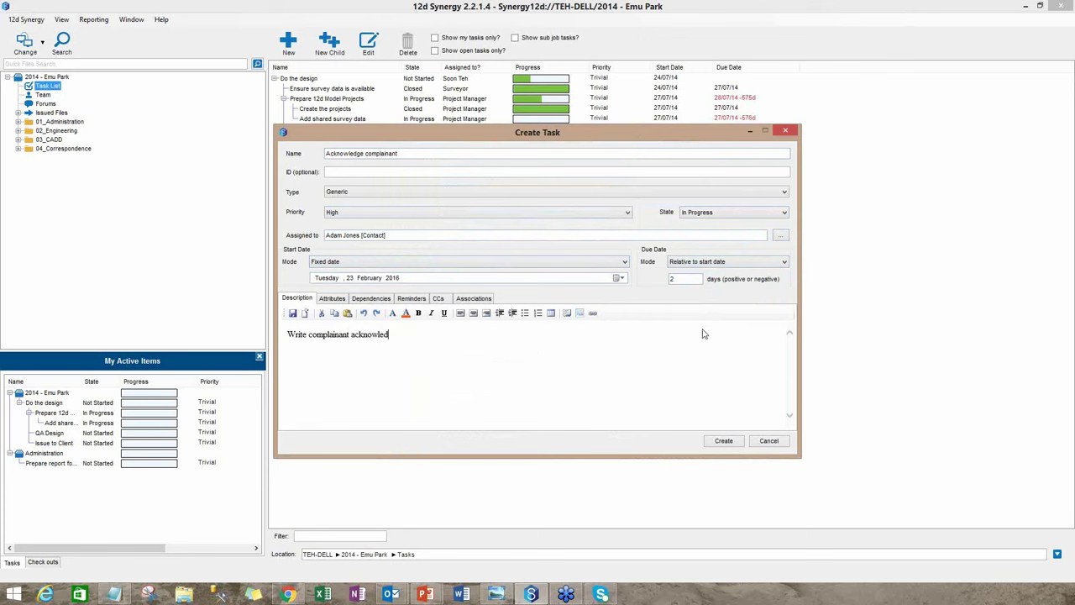
type("ge letter")
Add a reminder for the assignee and create the Acknowledge complainant task
left_click(411, 299)
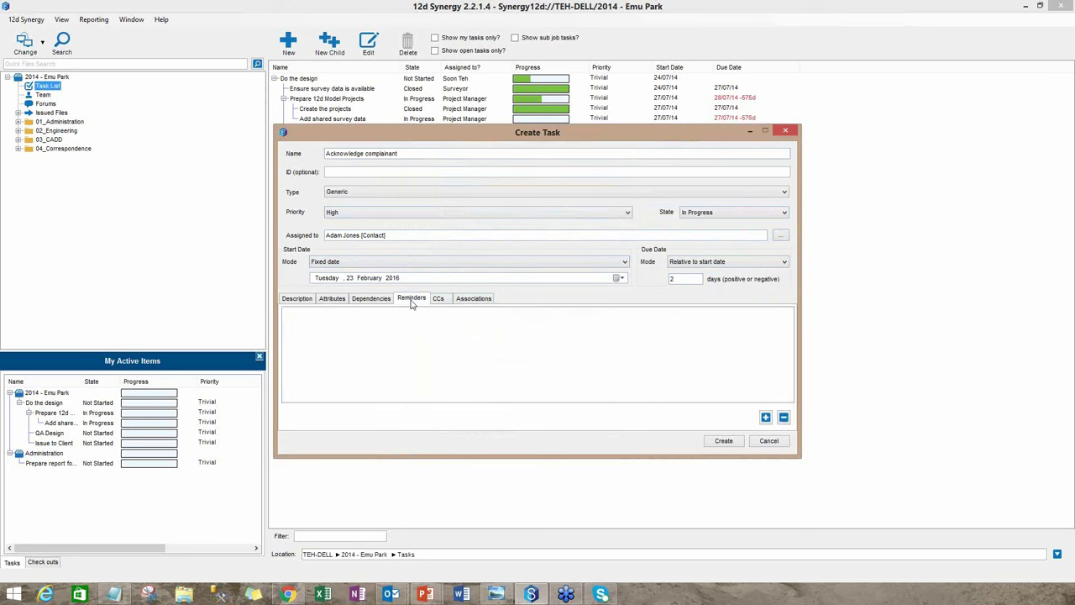
left_click(765, 417)
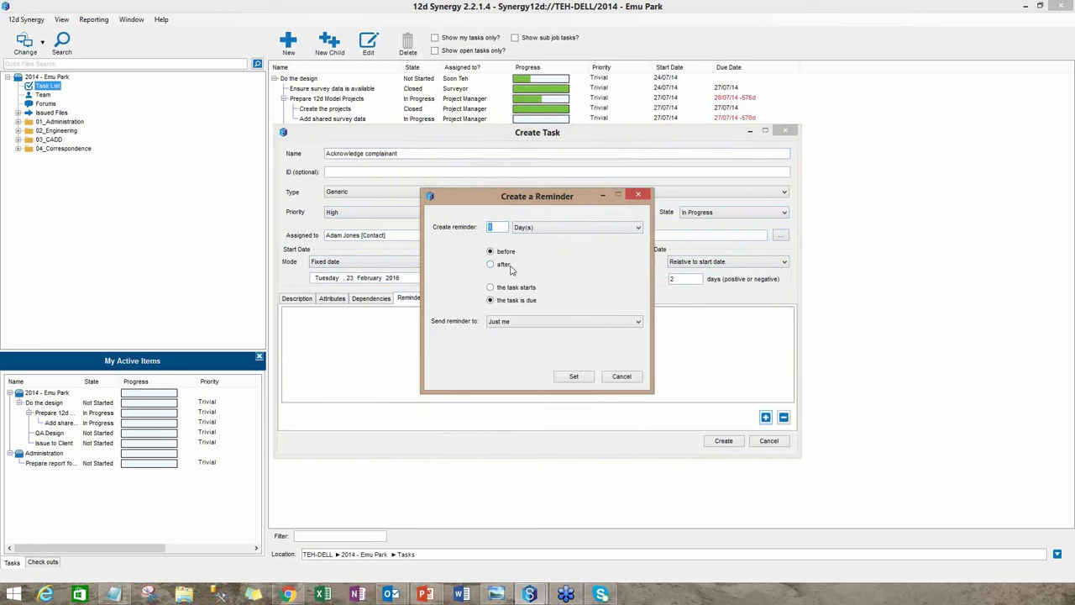
left_click(638, 326)
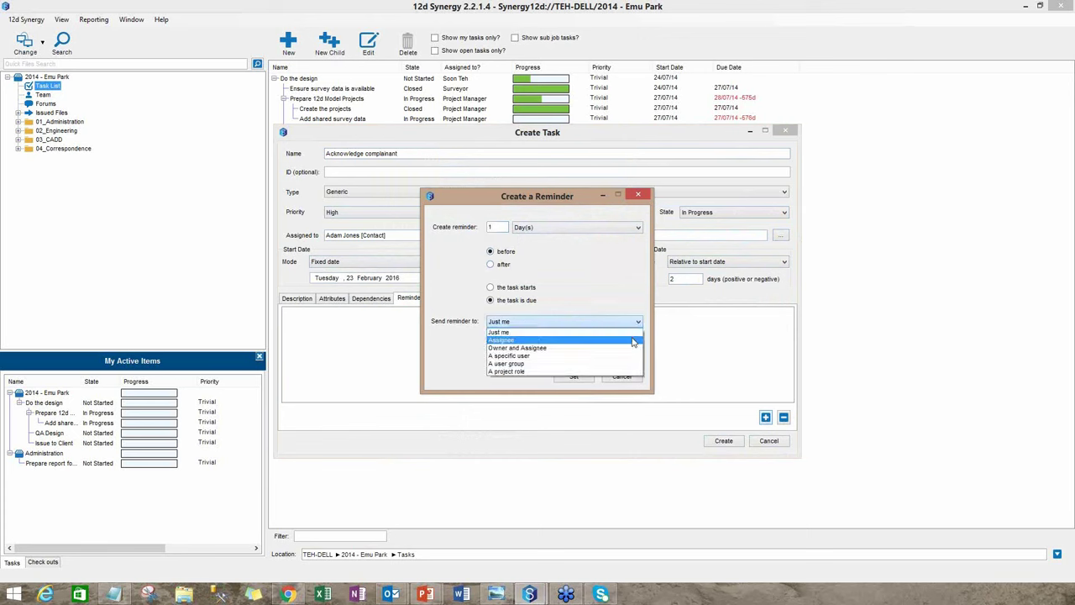
left_click(633, 341)
left_click(576, 376)
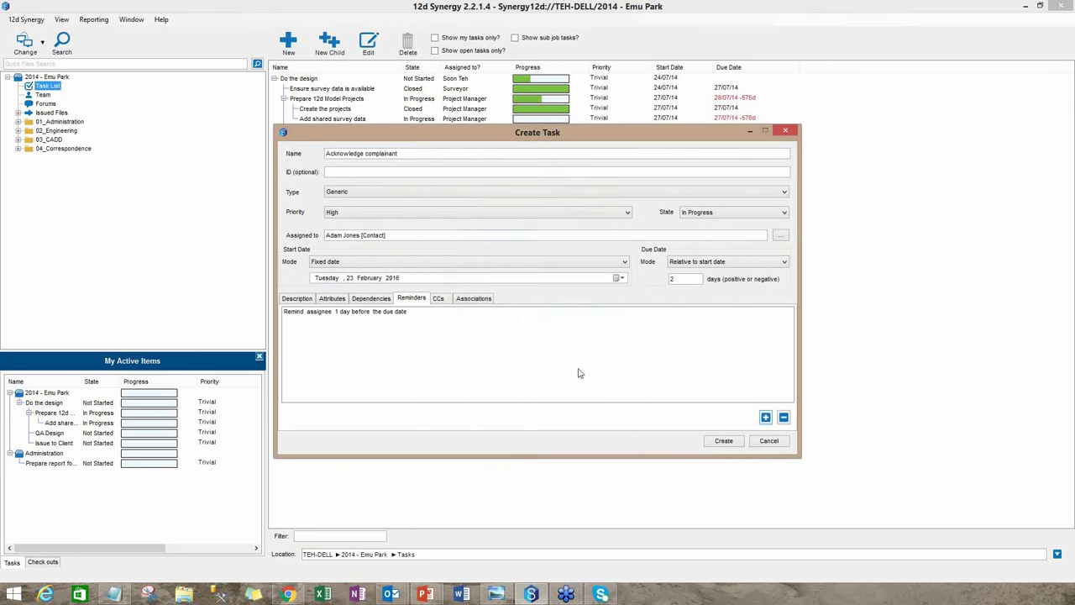
left_click(726, 440)
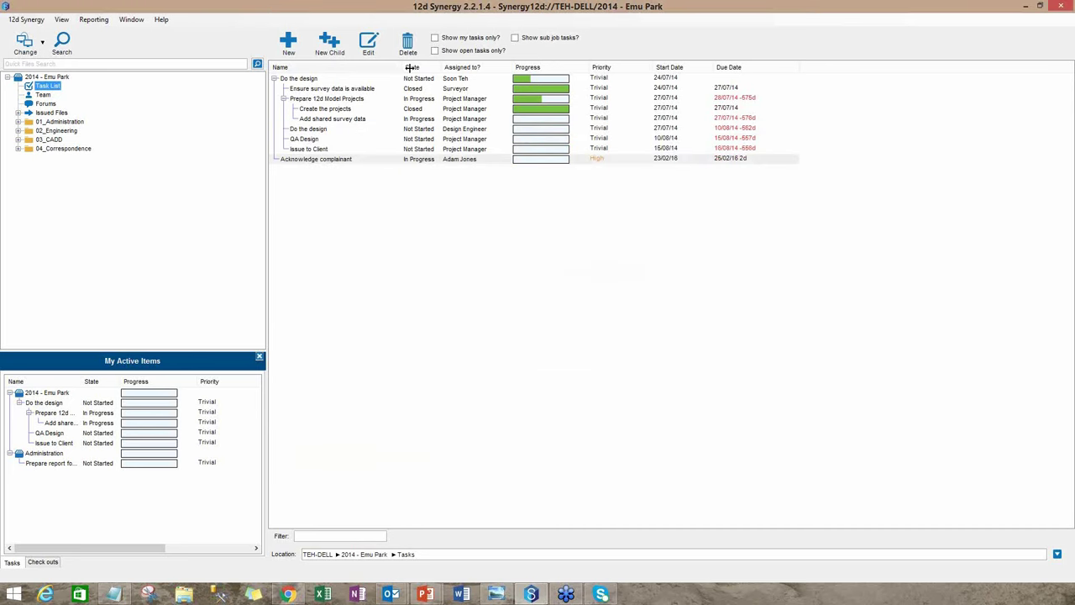
Widen the Name column, select the Acknowledge complainant row, and glance at the flowchart
left_click_drag(401, 67, 421, 67)
left_click(366, 159)
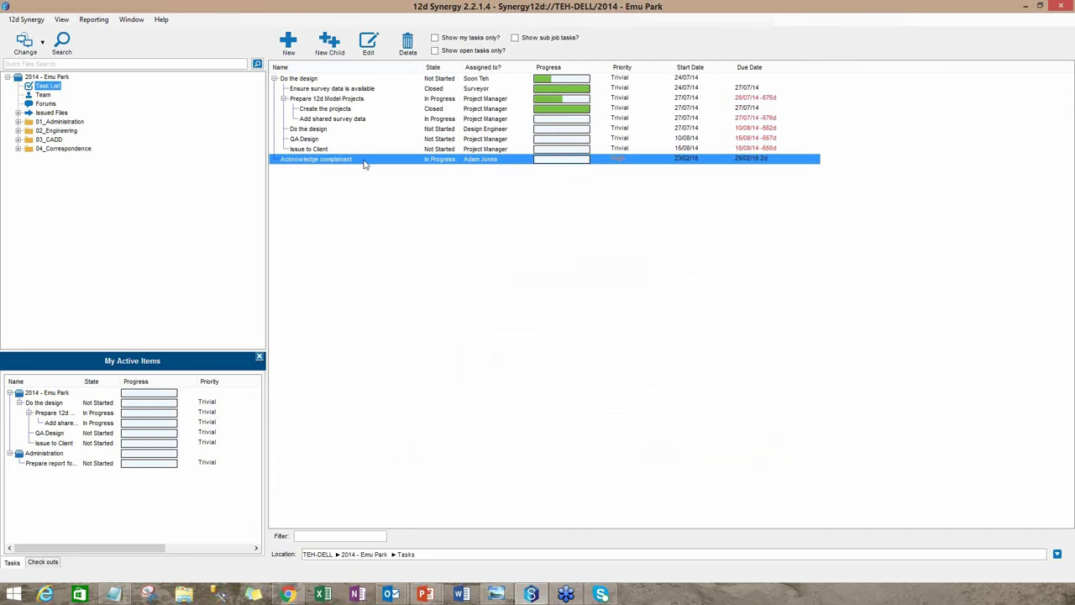
left_click(490, 598)
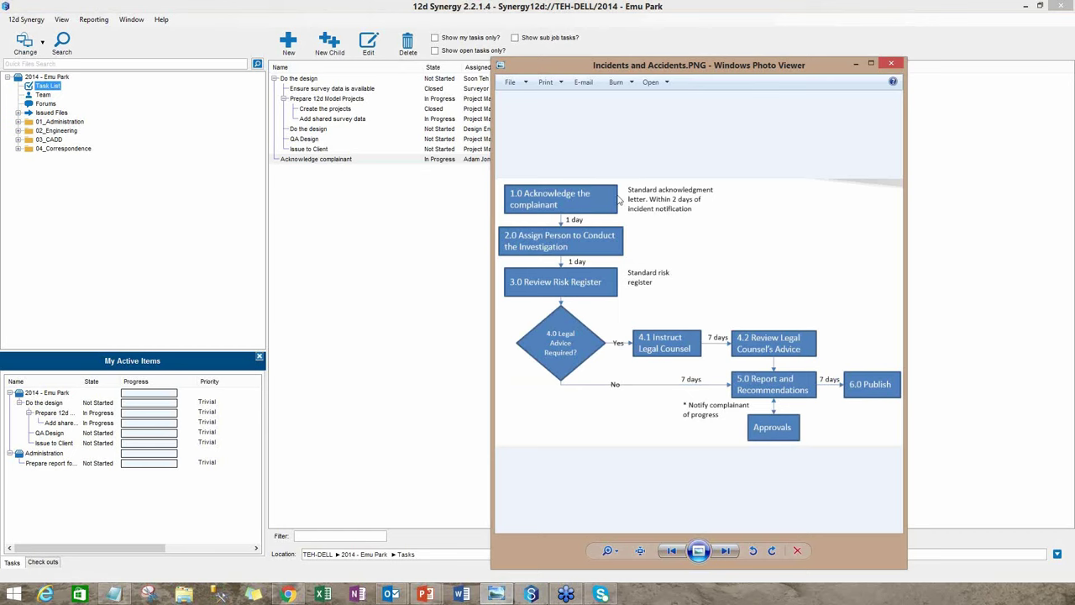
left_click(399, 321)
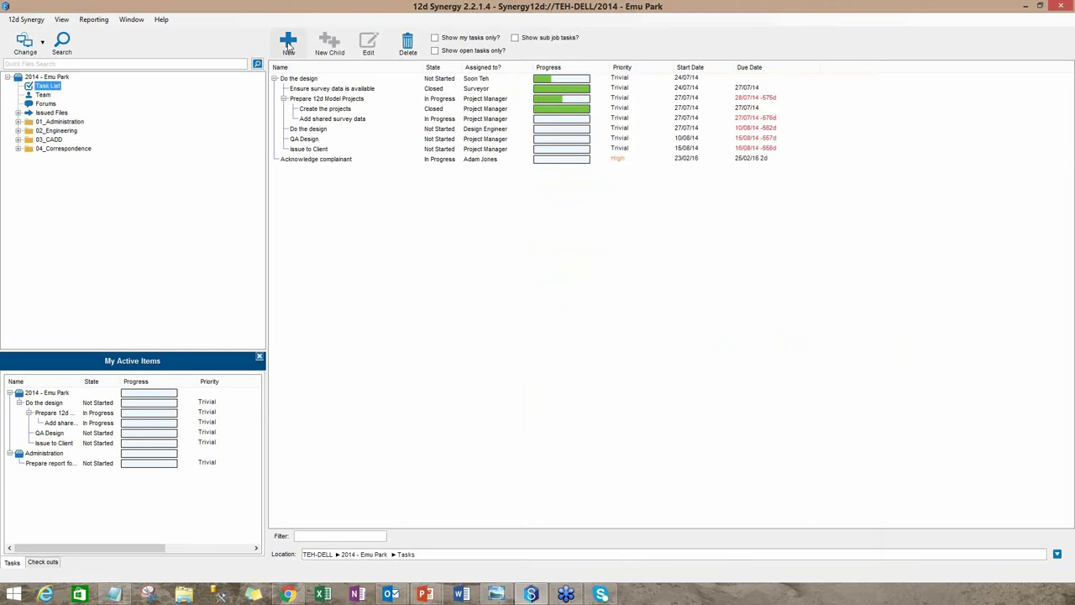
Review the Incident Investigation task branch, subtasks 1.0 to 6.0, against the flowchart
left_click(288, 44)
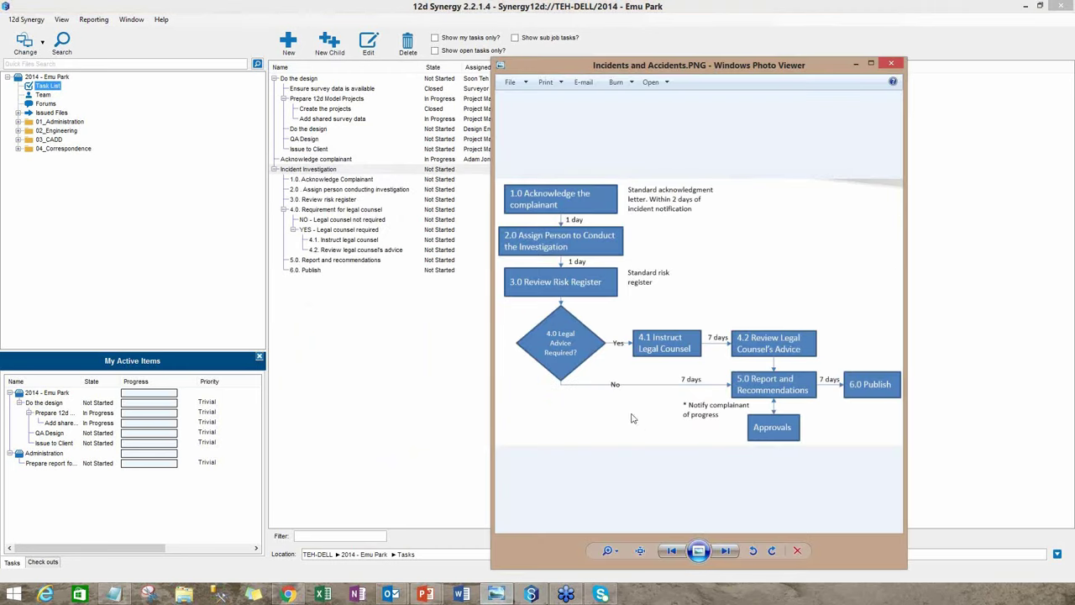
left_click(855, 64)
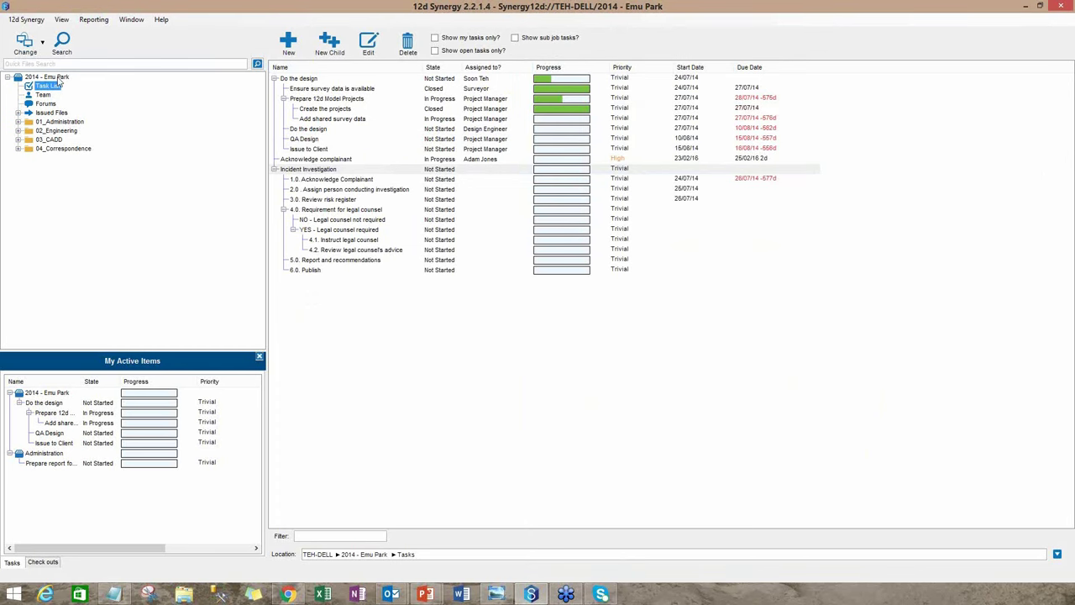
Start a new OHS job under 2014 - Emu Park and set the incident date and title
left_click(52, 76)
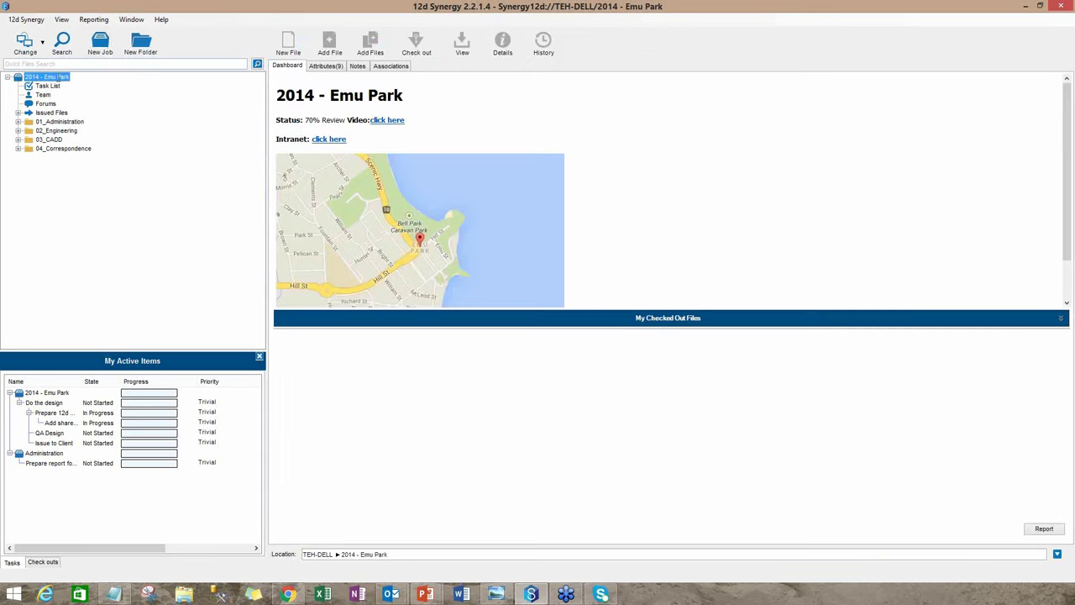
left_click(100, 46)
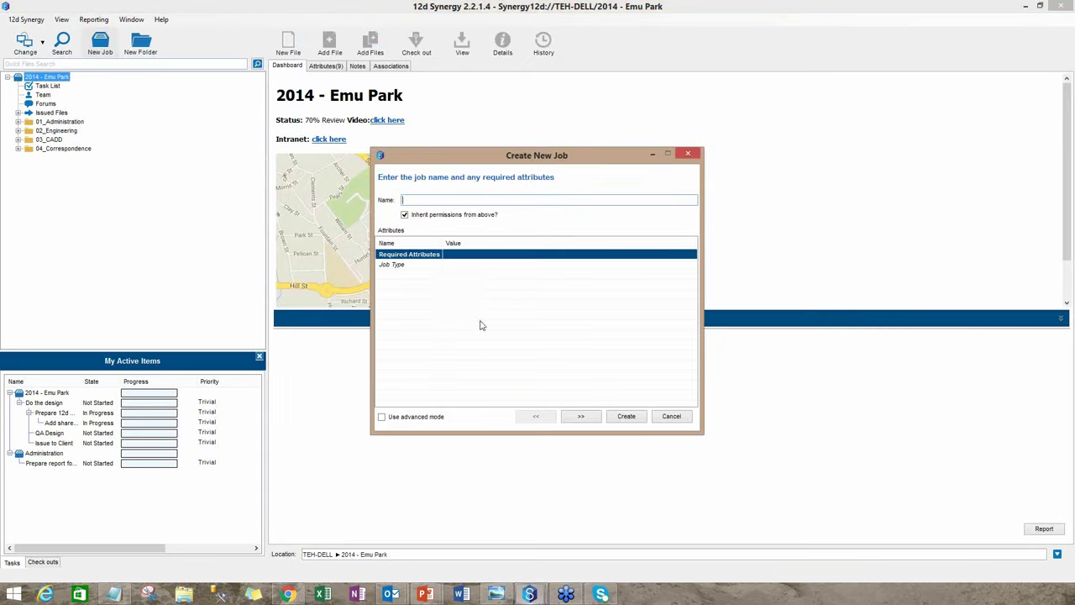
left_click(467, 267)
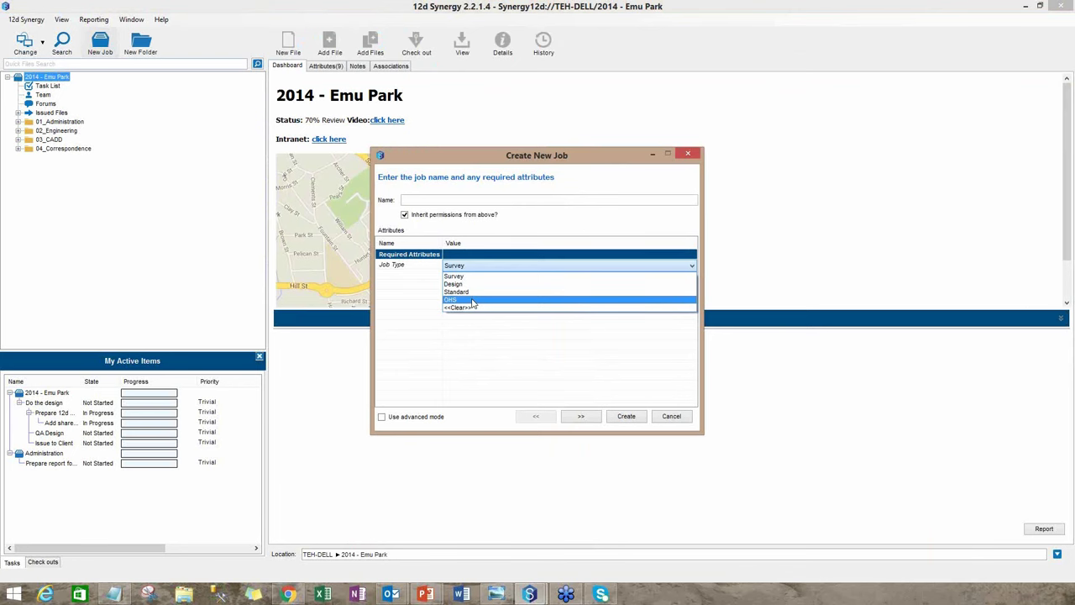
left_click(471, 299)
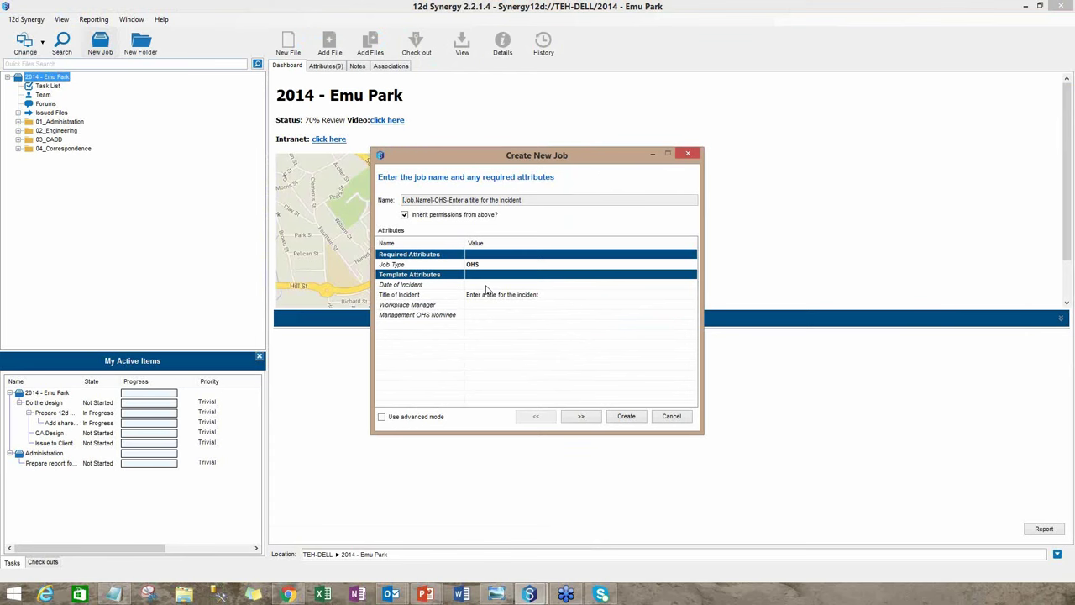
left_click(487, 286)
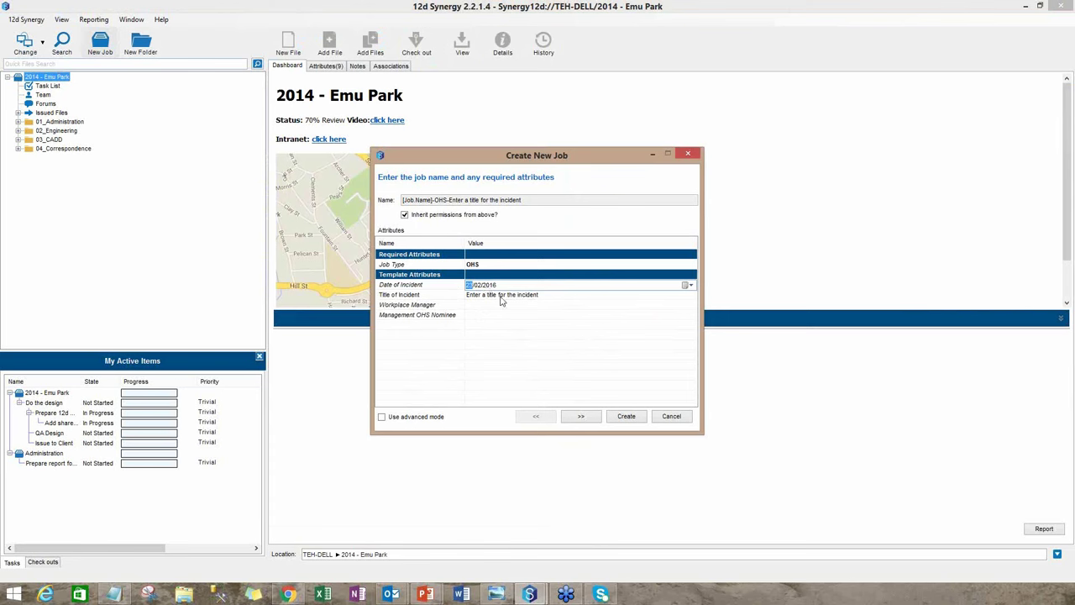
left_click(501, 296)
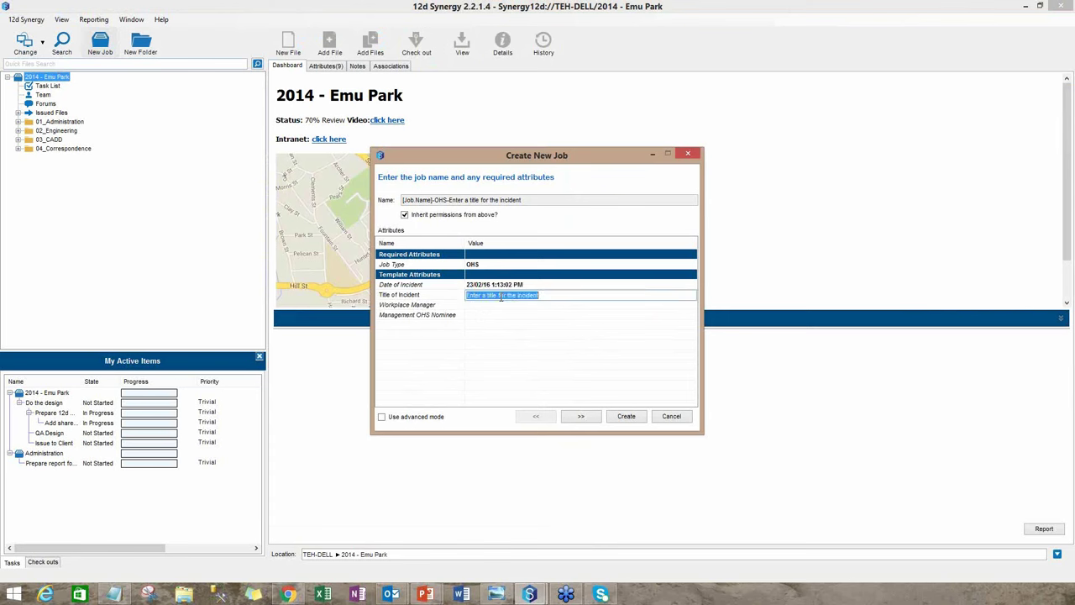
type("F")
Pick the job's Workplace Manager from the contact search
left_click(500, 305)
left_click(565, 434)
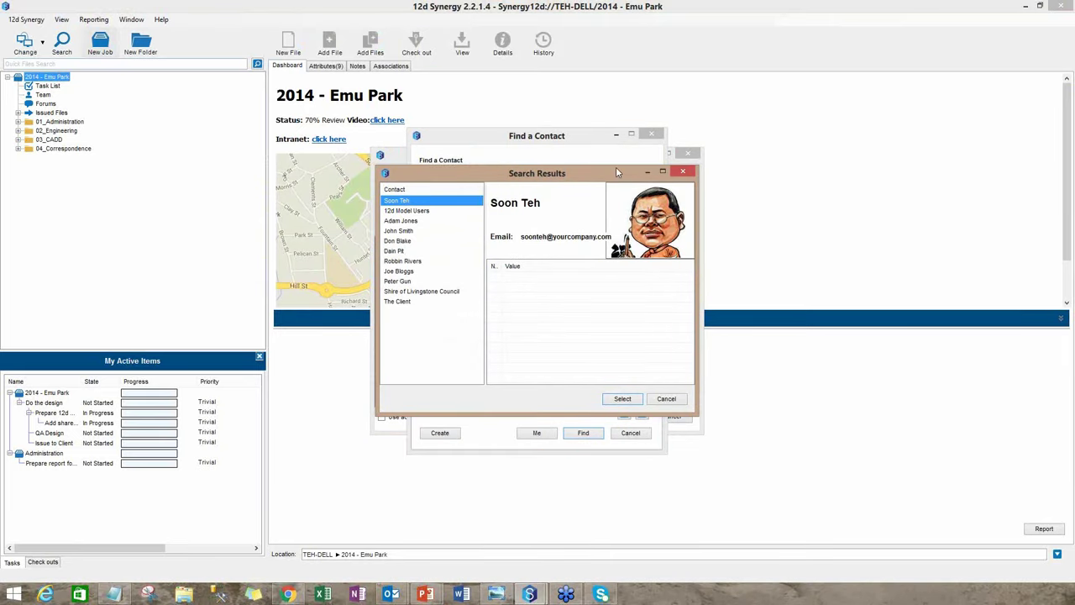
left_click_drag(618, 173, 770, 157)
left_click(583, 205)
left_click(782, 386)
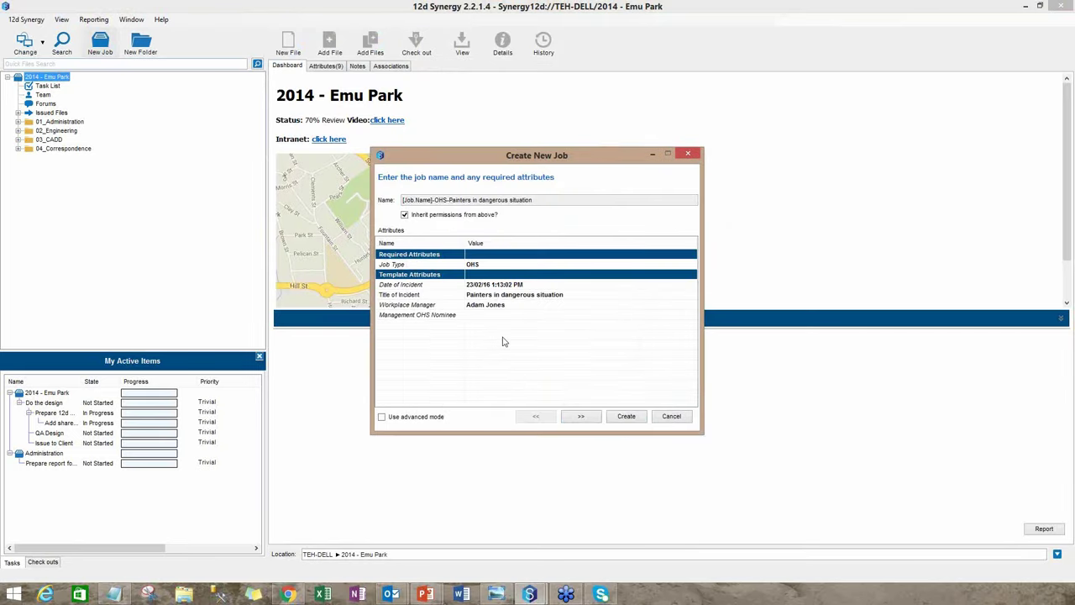
Pick the Management OHS Nominee from the contacts and create the OHS job
left_click(492, 319)
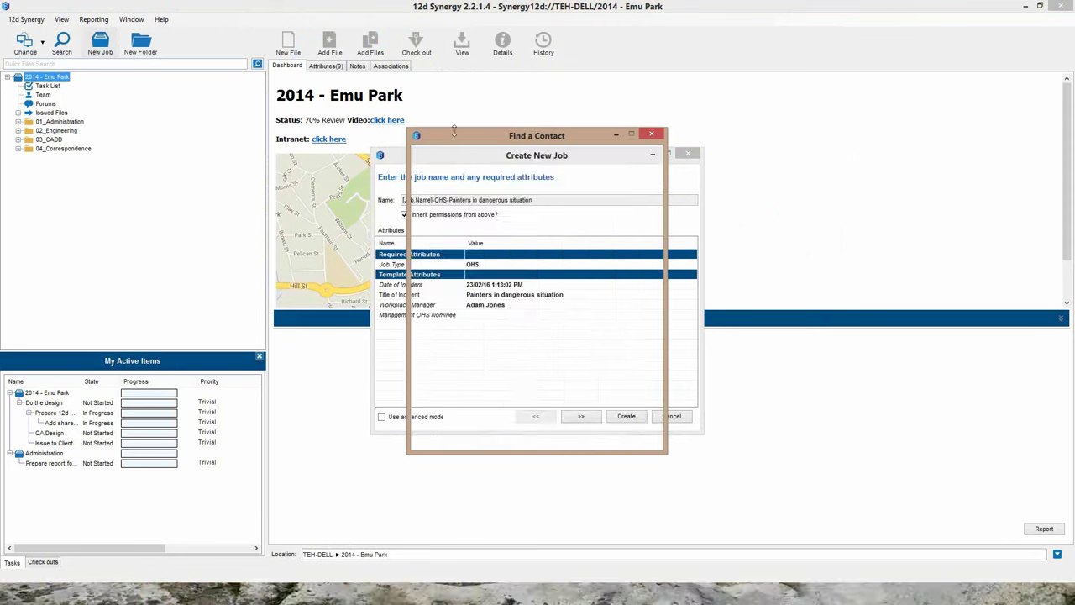
left_click_drag(483, 146, 639, 151)
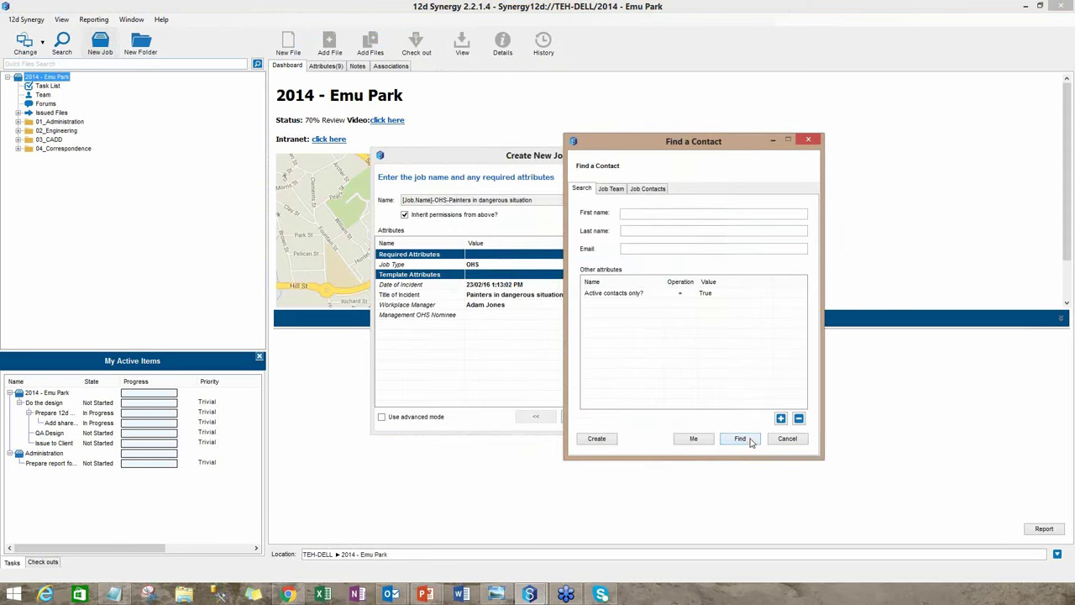
left_click(749, 439)
left_click(567, 237)
left_click(791, 409)
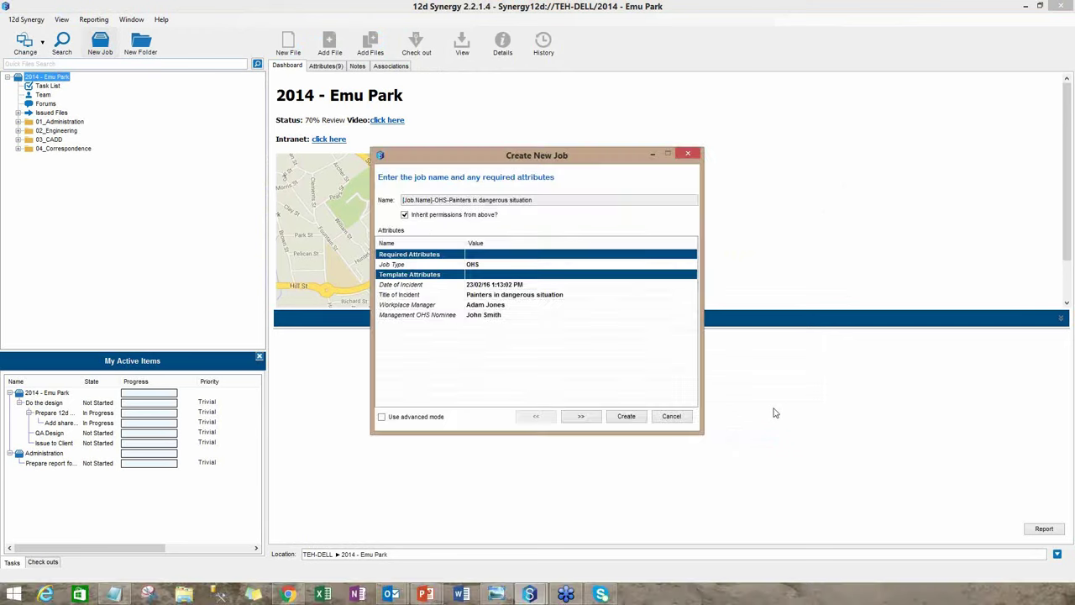
left_click(638, 420)
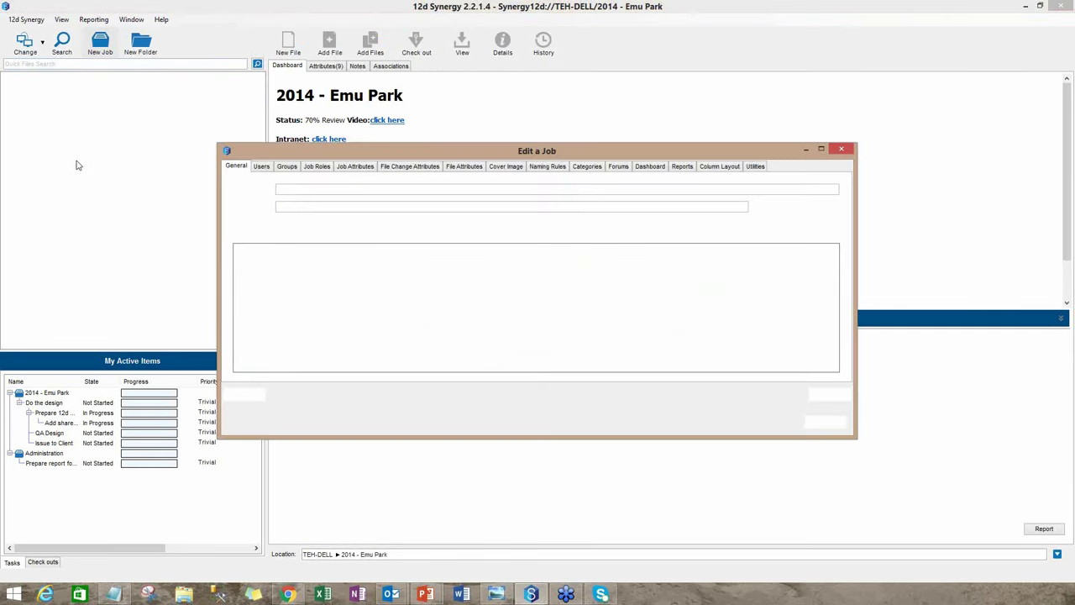
Close Edit a Job, expand the new OHS job, and view its Team roles
left_click(826, 424)
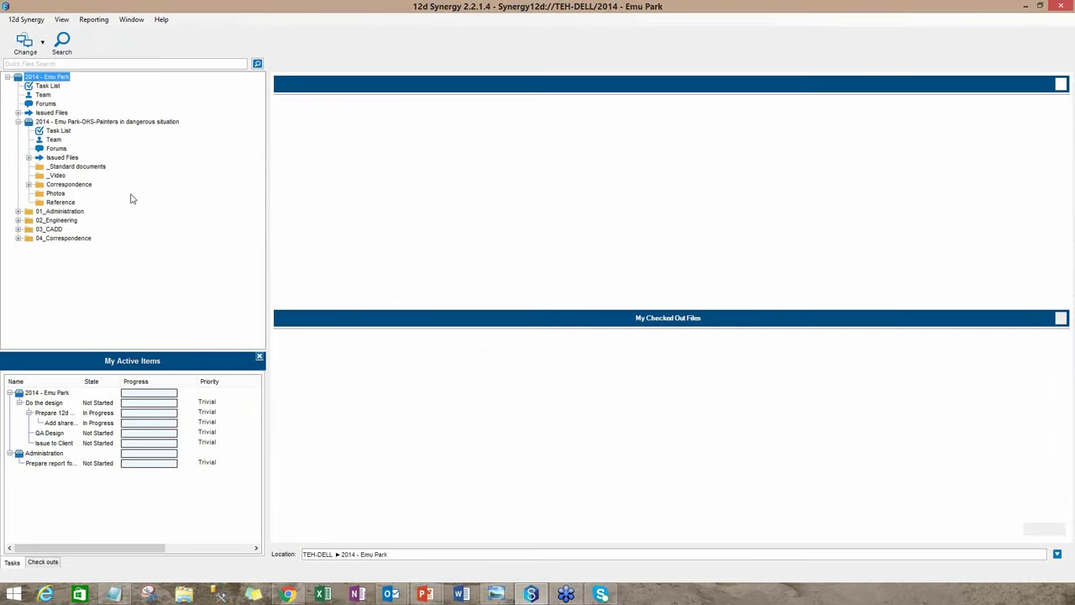
left_click(17, 122)
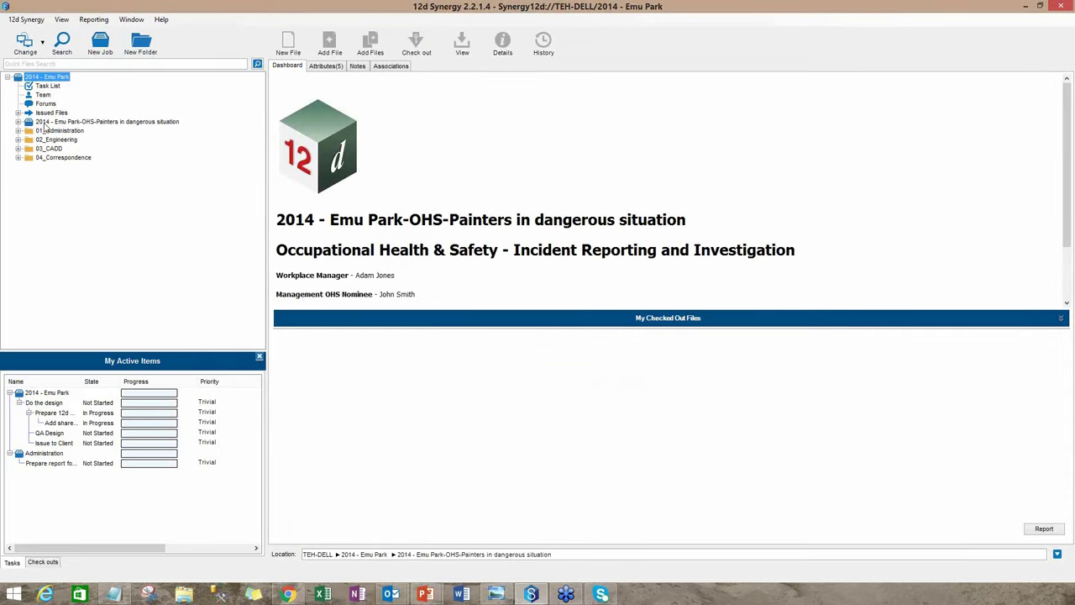
left_click(18, 122)
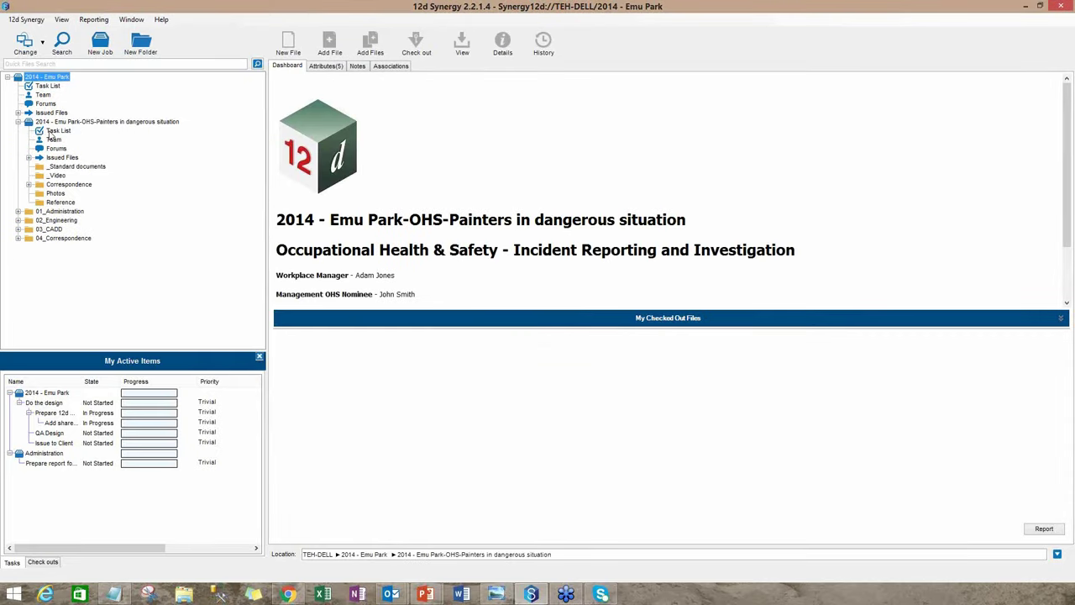
left_click(56, 132)
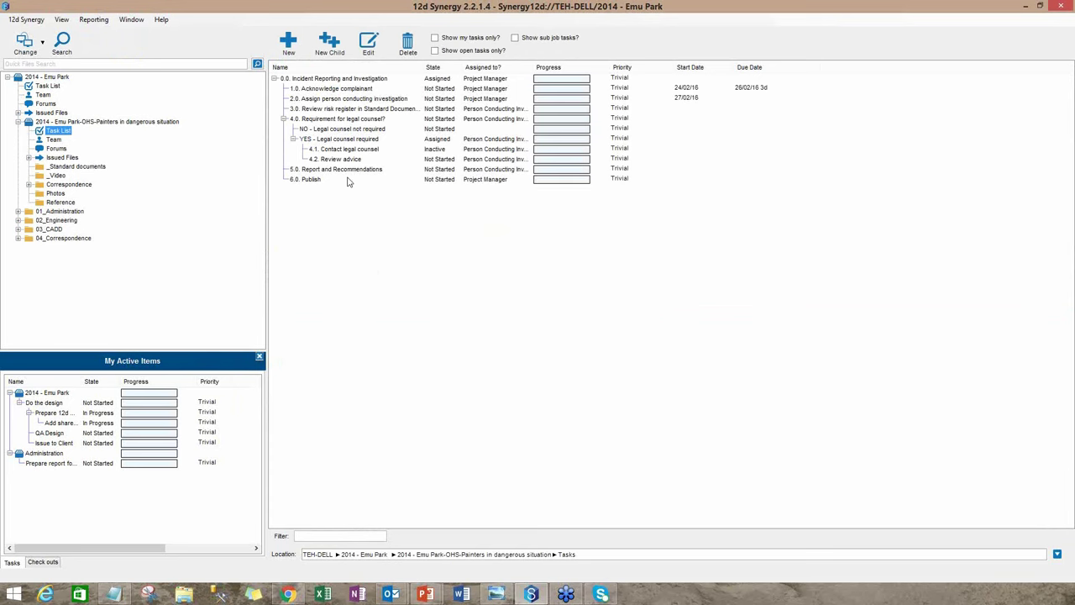
left_click(60, 140)
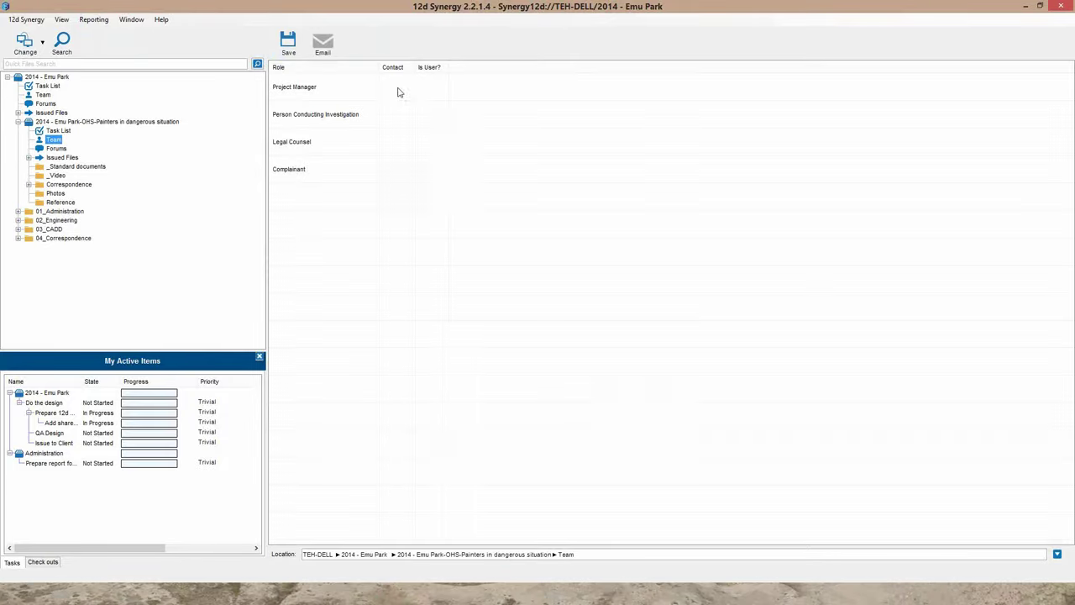
Make yourself Project Manager, choose a Legal Counsel, set The Client as Complainant, and save the team
double_click(398, 88)
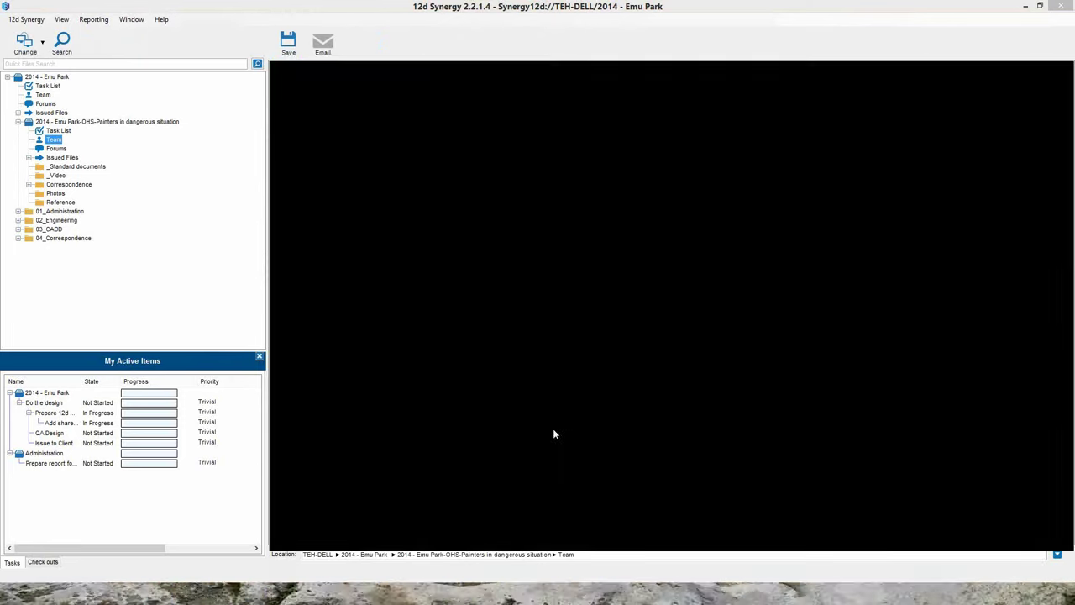
left_click(546, 434)
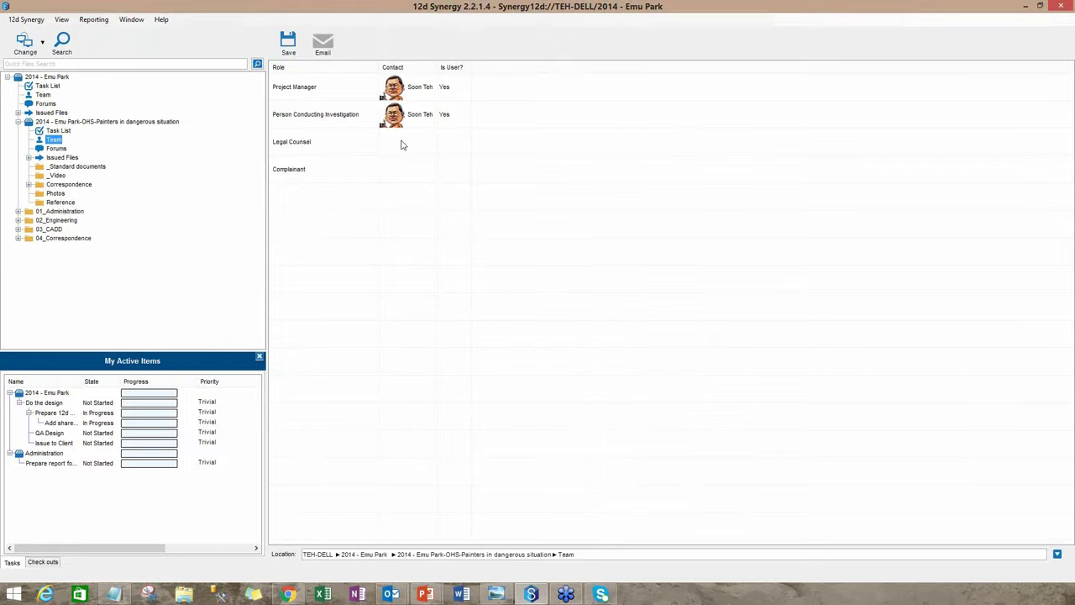
left_click(401, 145)
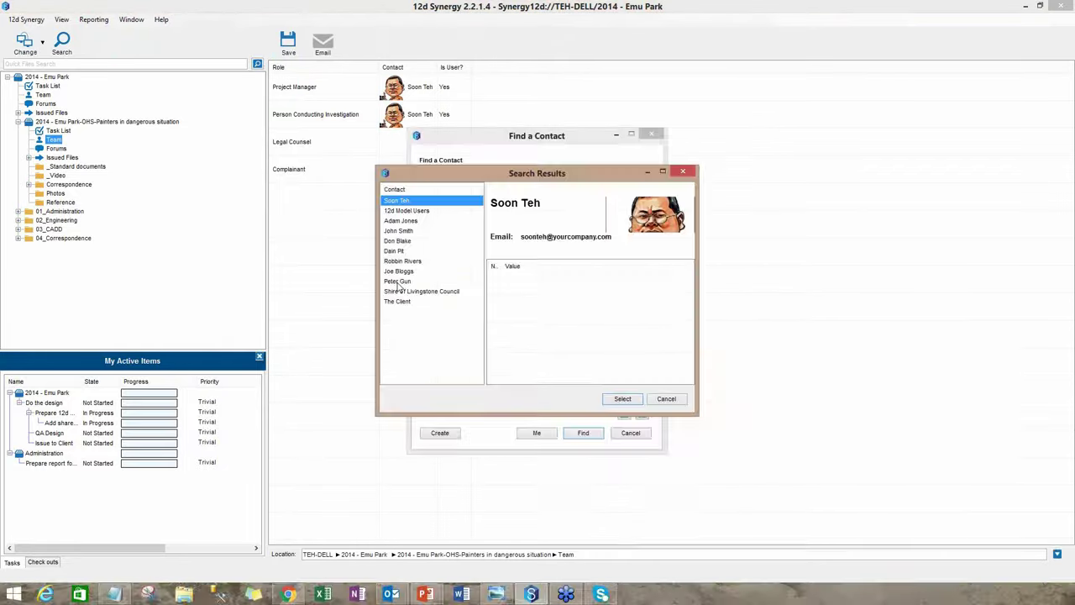
left_click(399, 282)
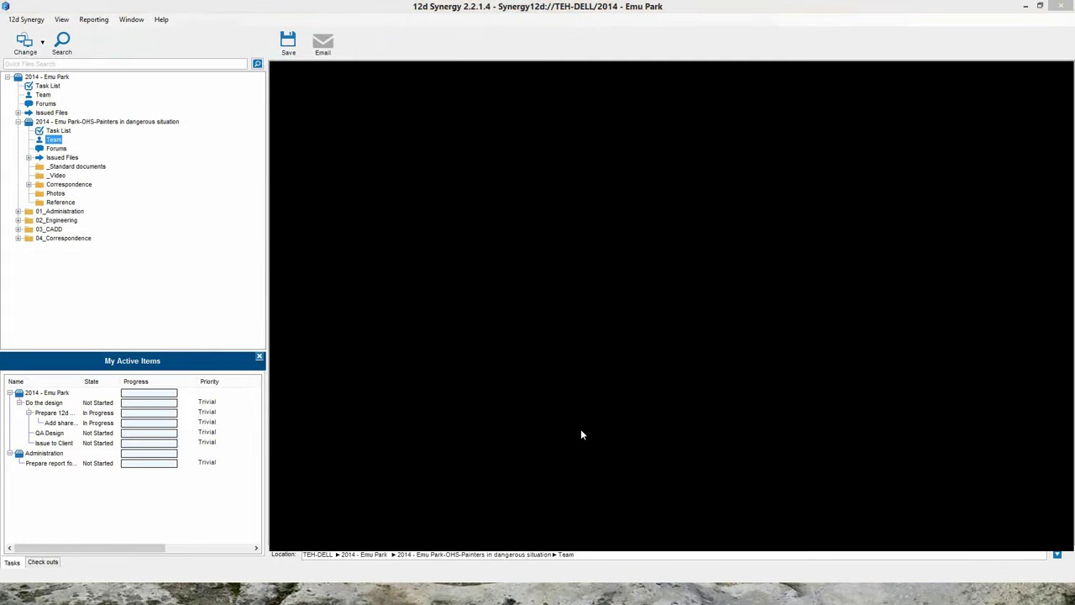
left_click(583, 433)
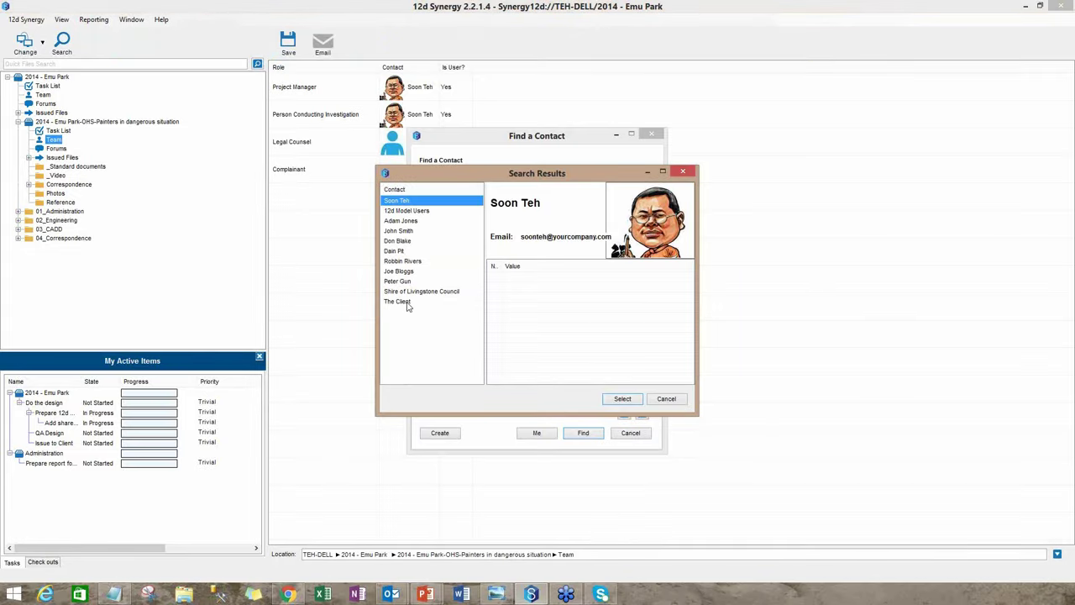
left_click(398, 299)
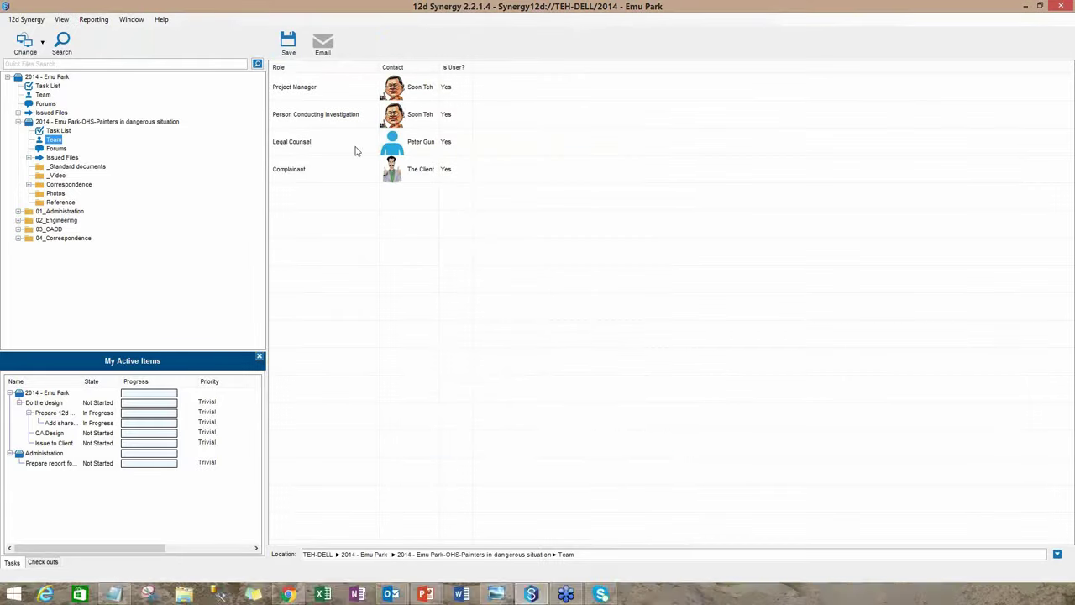
left_click(284, 41)
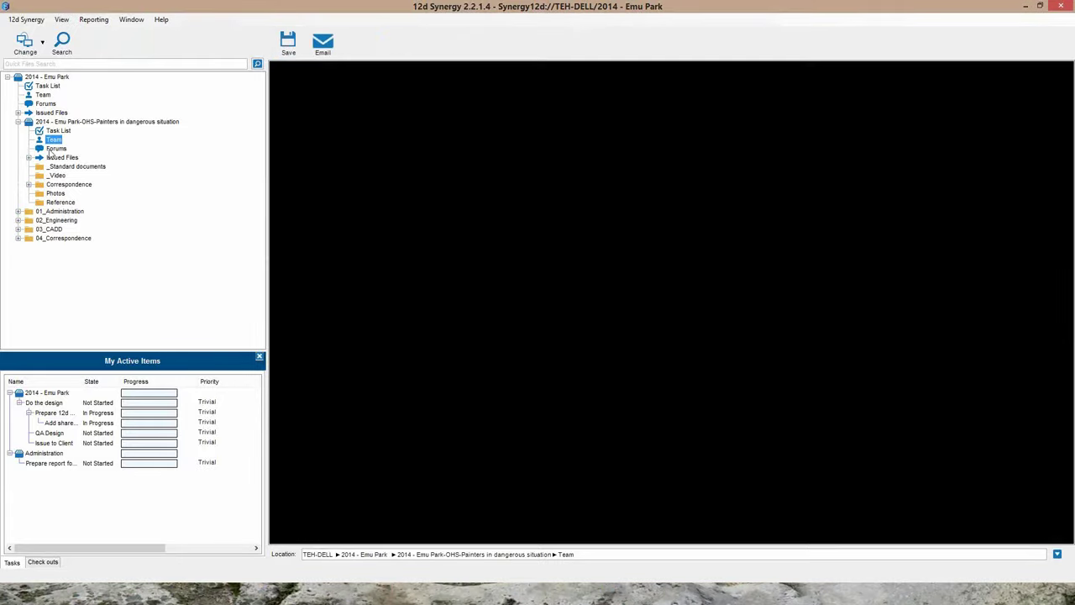
Post a 'Certificate' topic asking about OHS briefings in the Hazard and Risk Mitigation forum, then return to the job dashboard
left_click(52, 149)
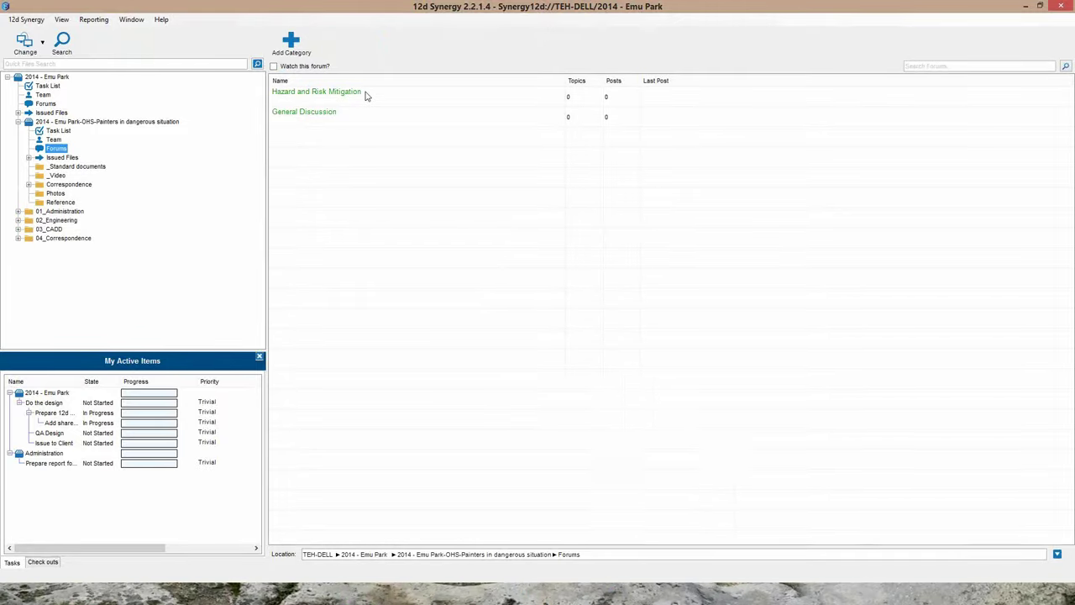
double_click(365, 91)
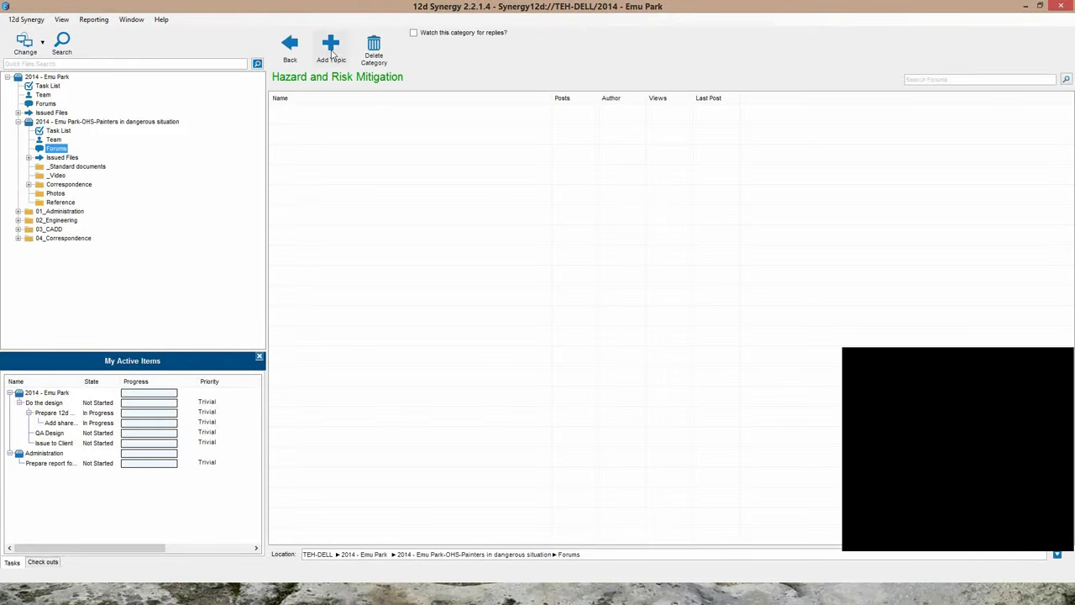
left_click(332, 54)
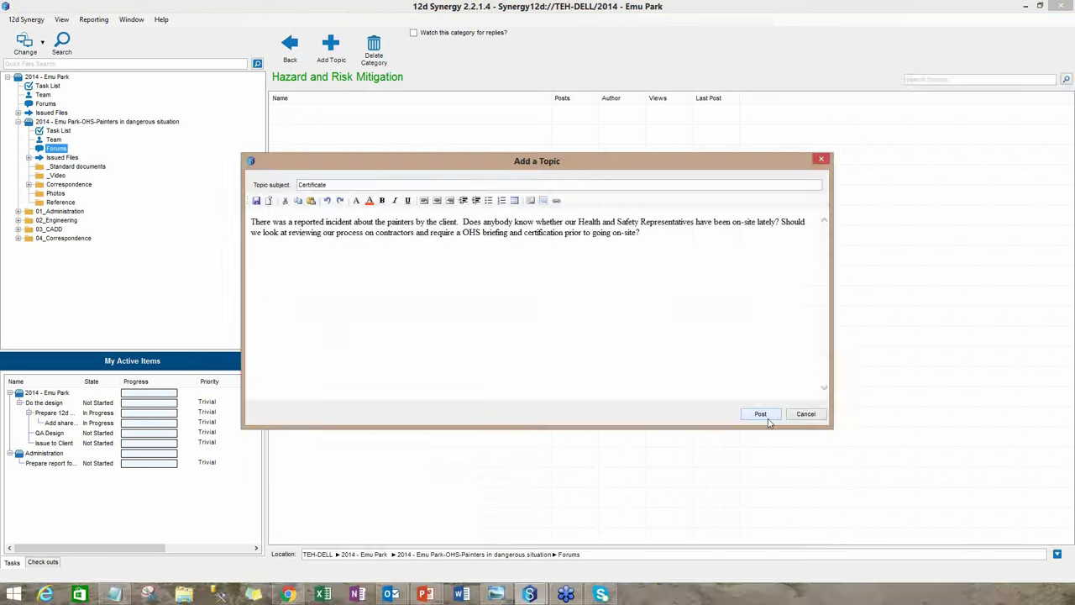
left_click(760, 414)
left_click(588, 320)
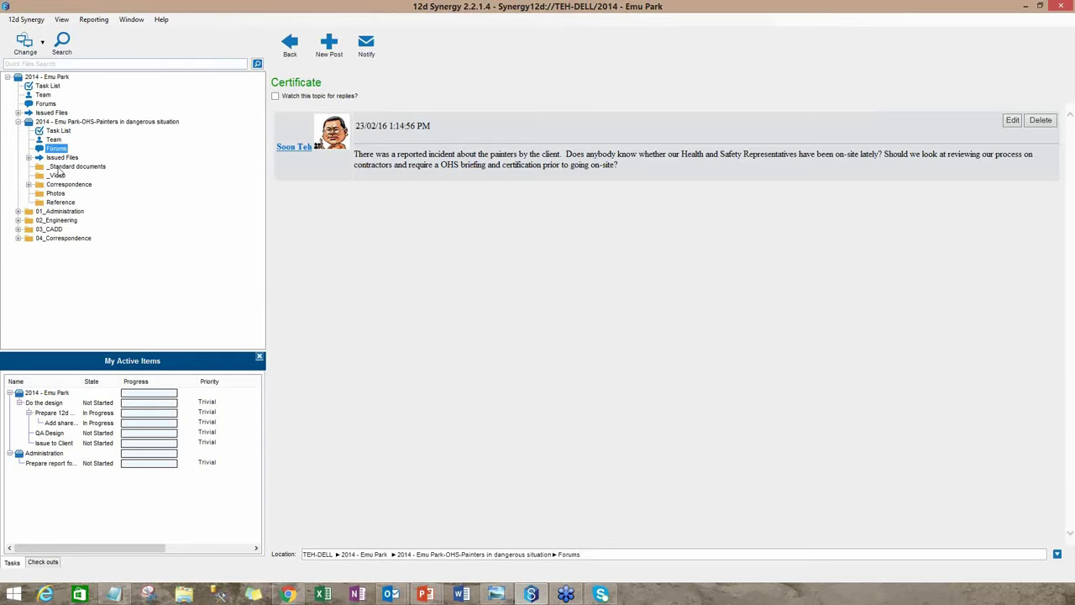
left_click(286, 44)
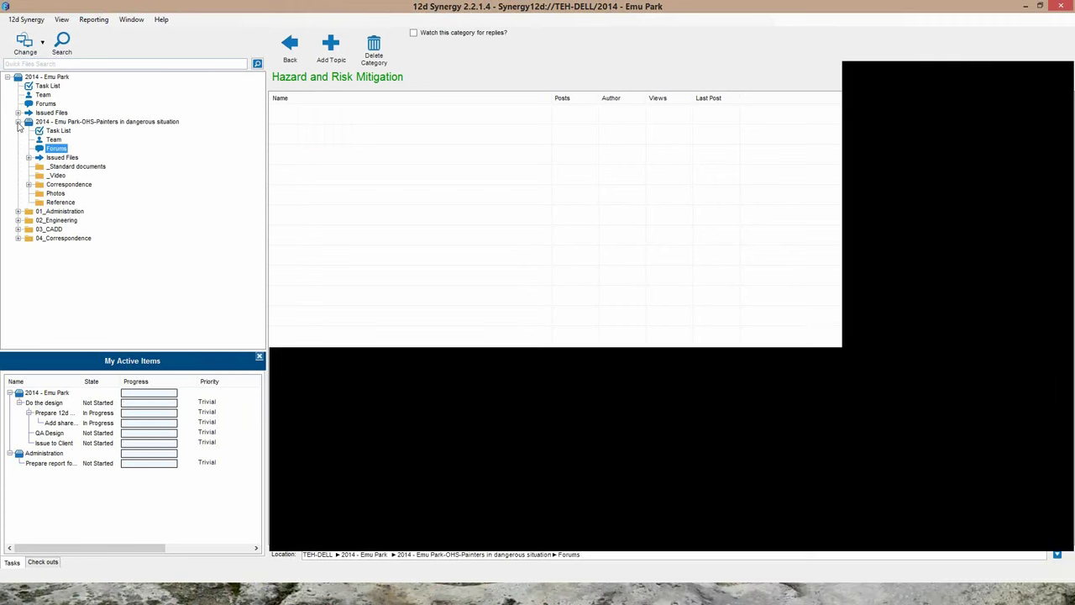
left_click(18, 122)
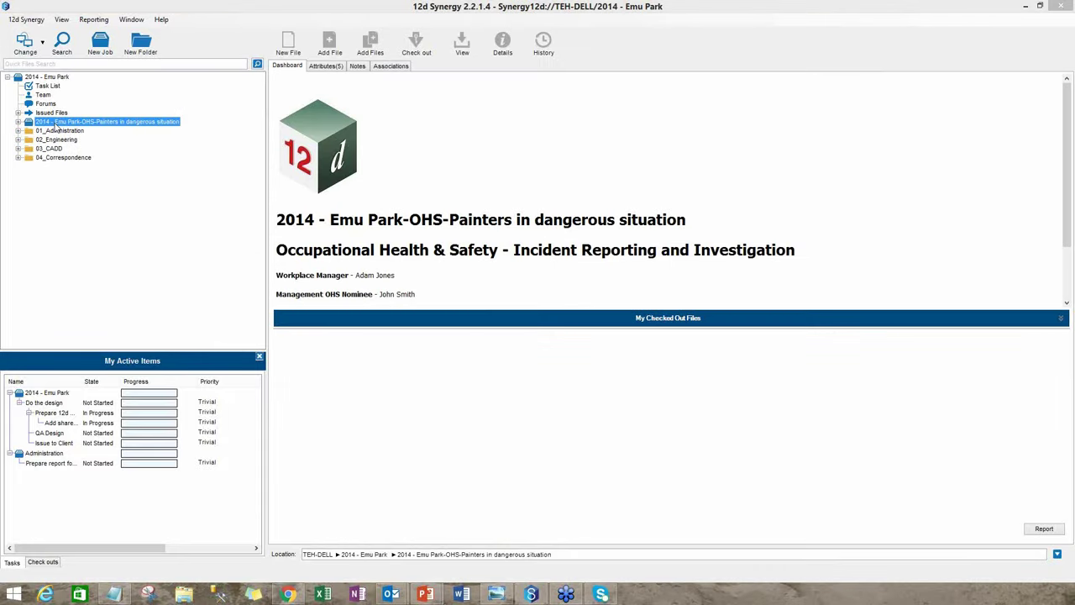
Open the Painters in dangerous situation job in its own window, minimise the main window, and maximise the job window
right_click(54, 123)
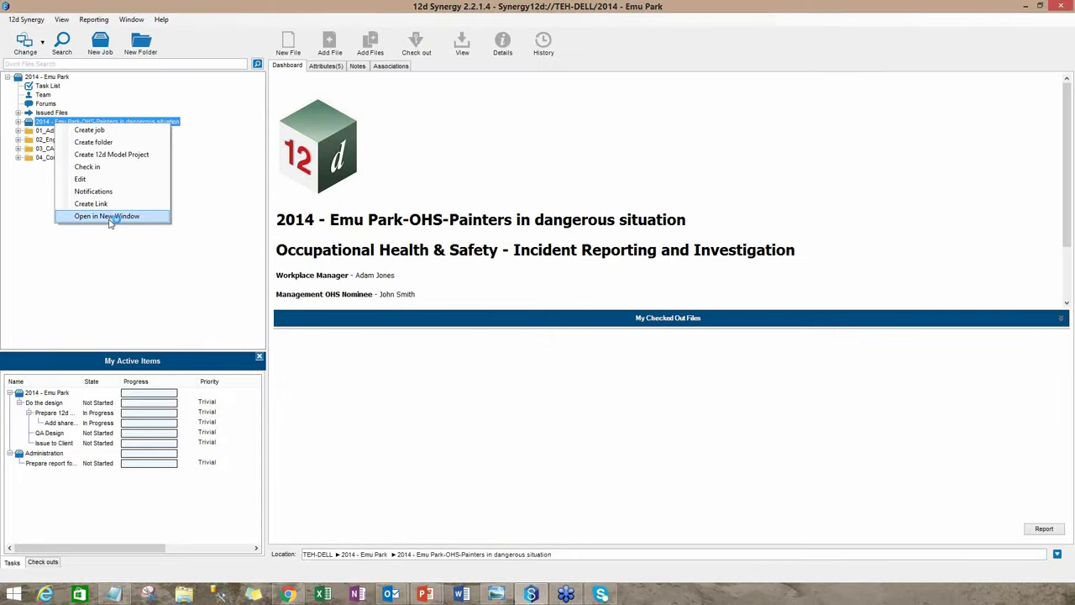
left_click(109, 218)
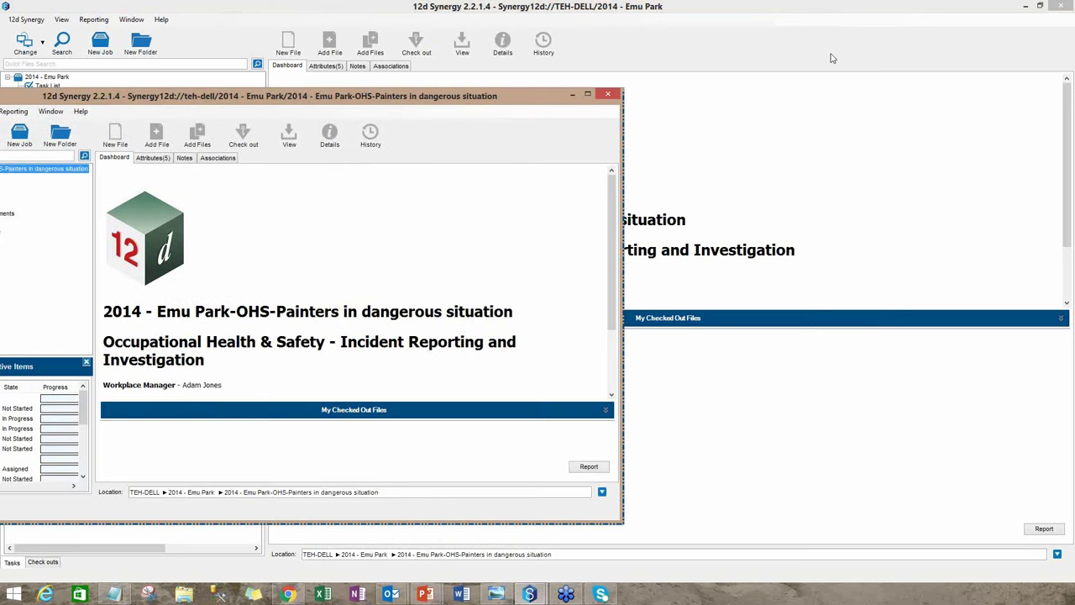
left_click_drag(440, 97, 713, 60)
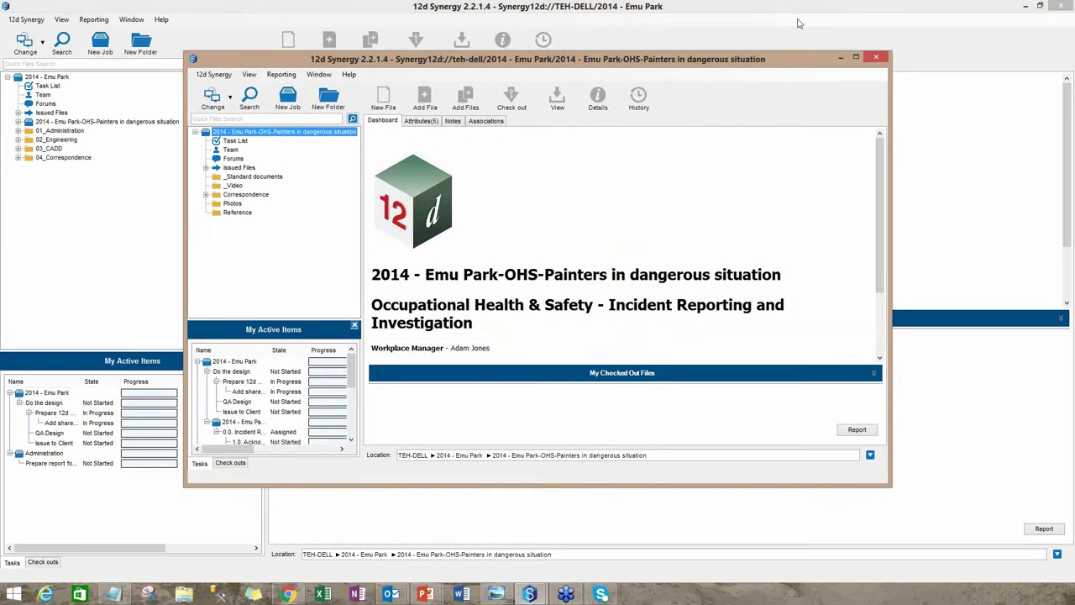
left_click(1029, 9)
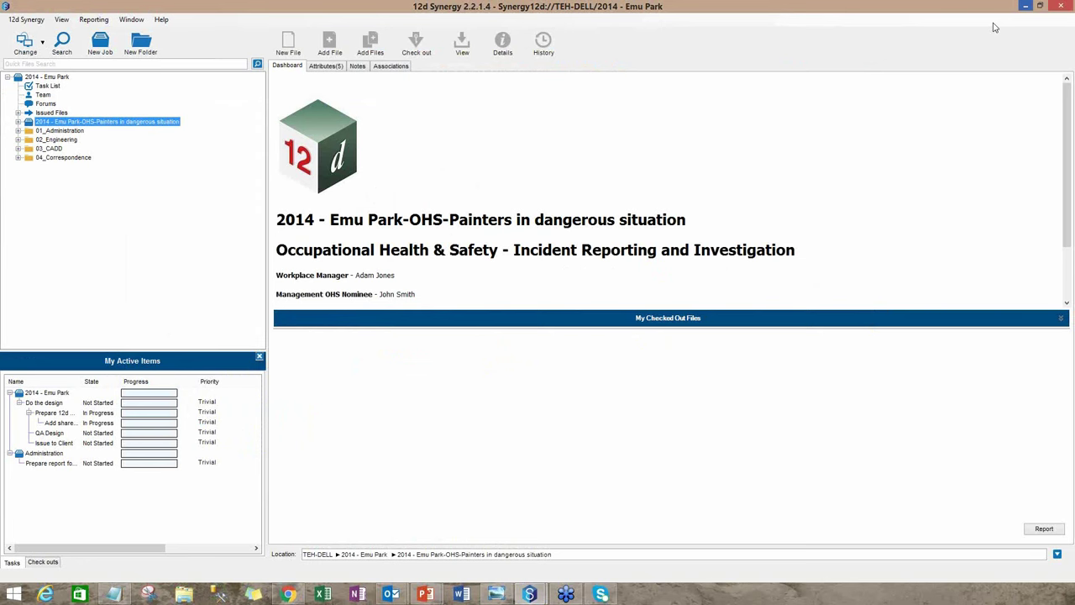
left_click(1026, 6)
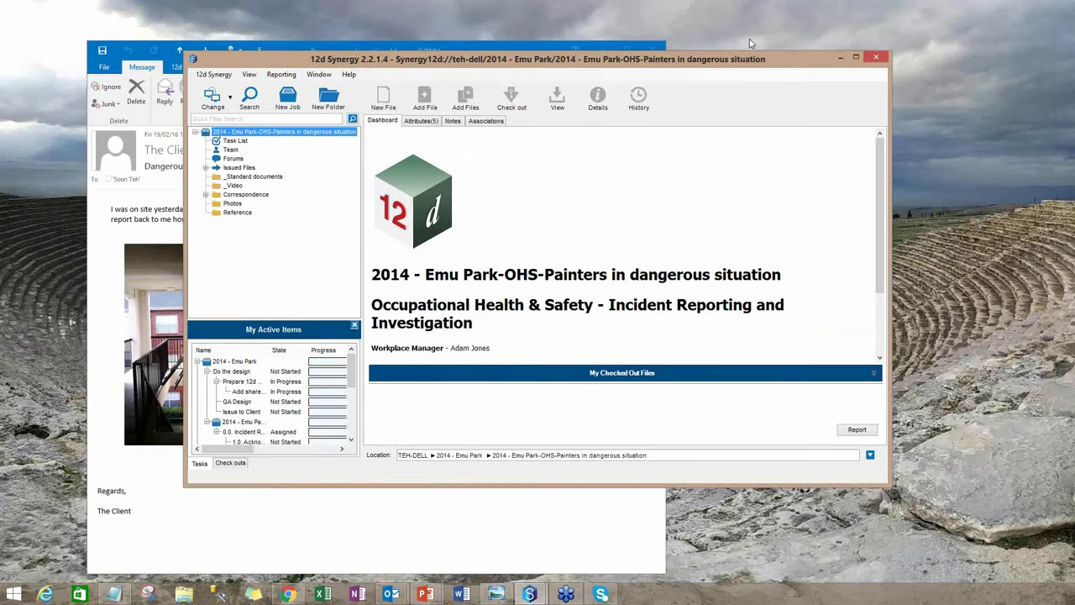
left_click_drag(750, 59, 693, 53)
key("super+Up")
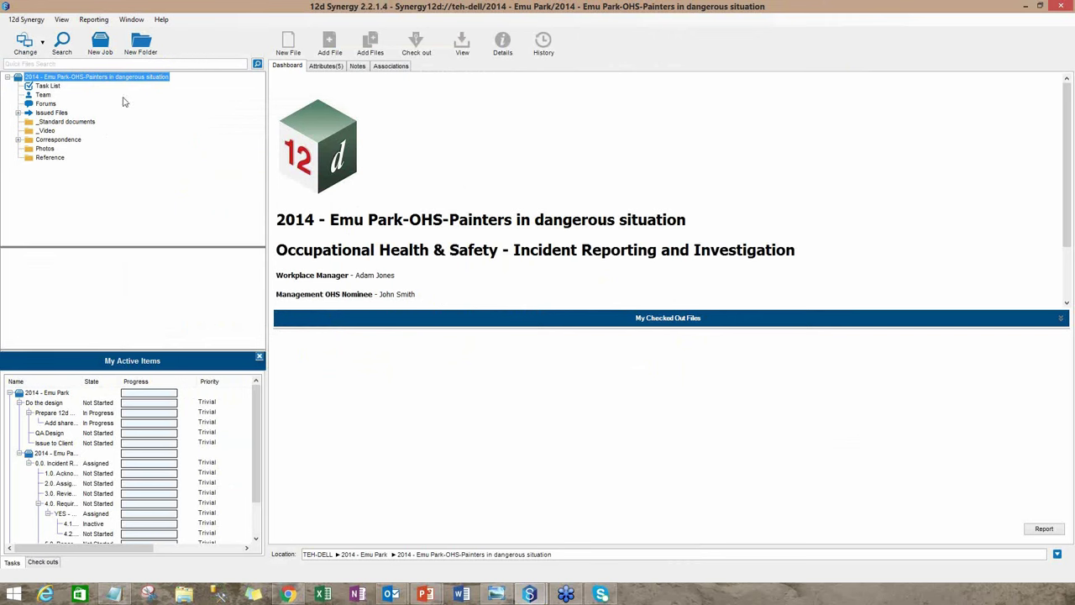
Show the OHS job's task list with a wider Name column, then open Correspondence > Letters > Draft
left_click(47, 87)
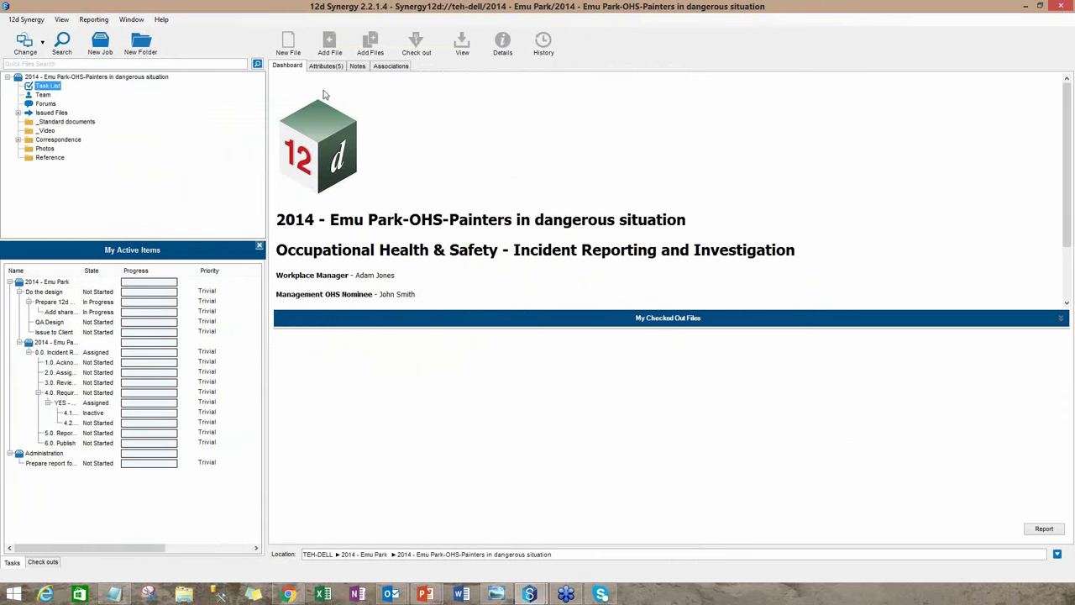
left_click(345, 88)
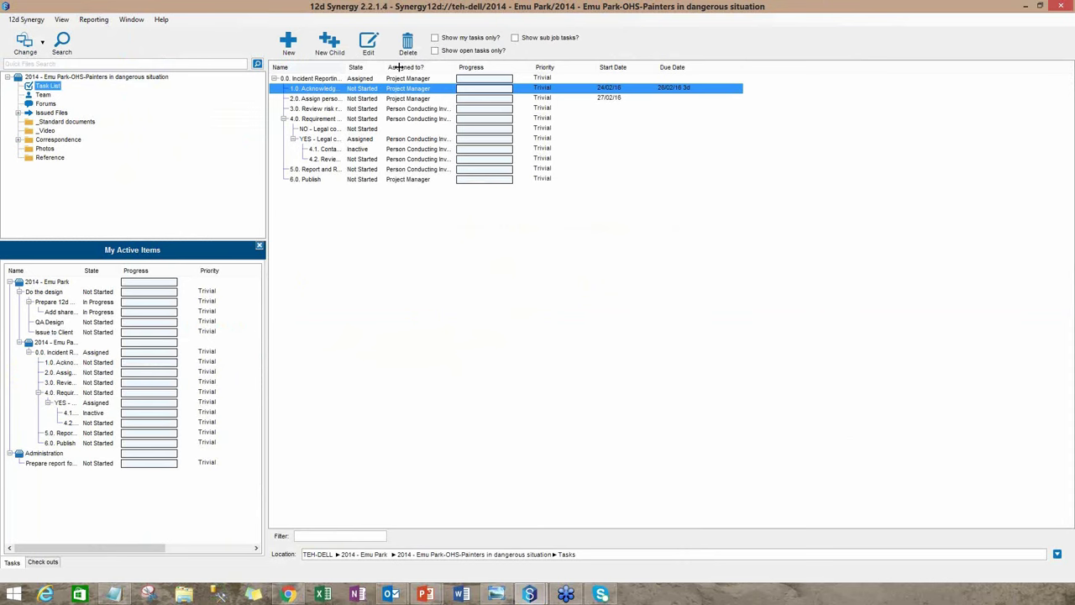
left_click_drag(399, 68, 399, 68)
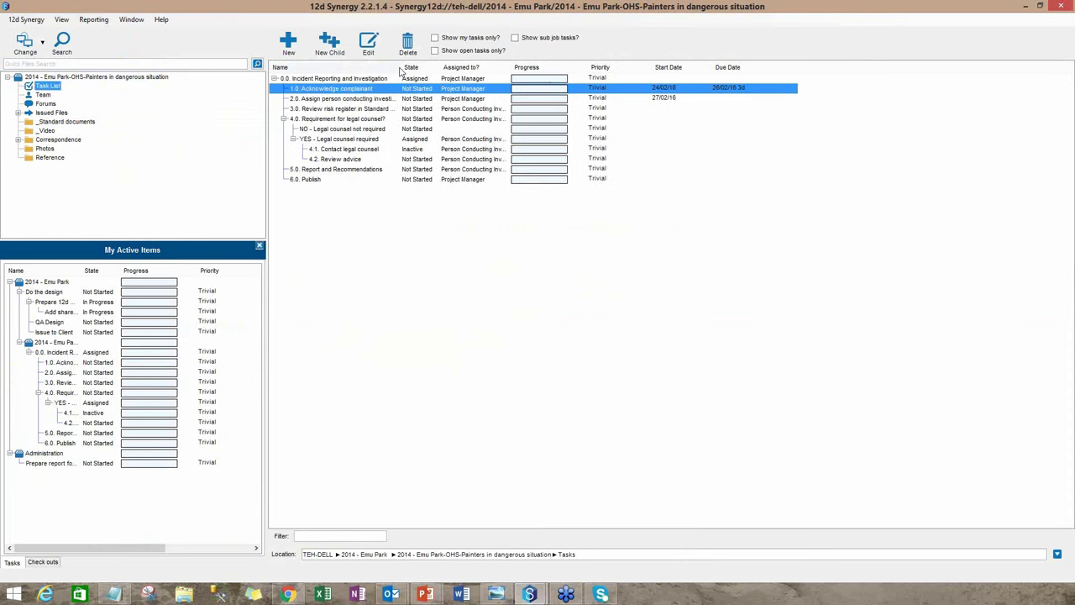
left_click(19, 140)
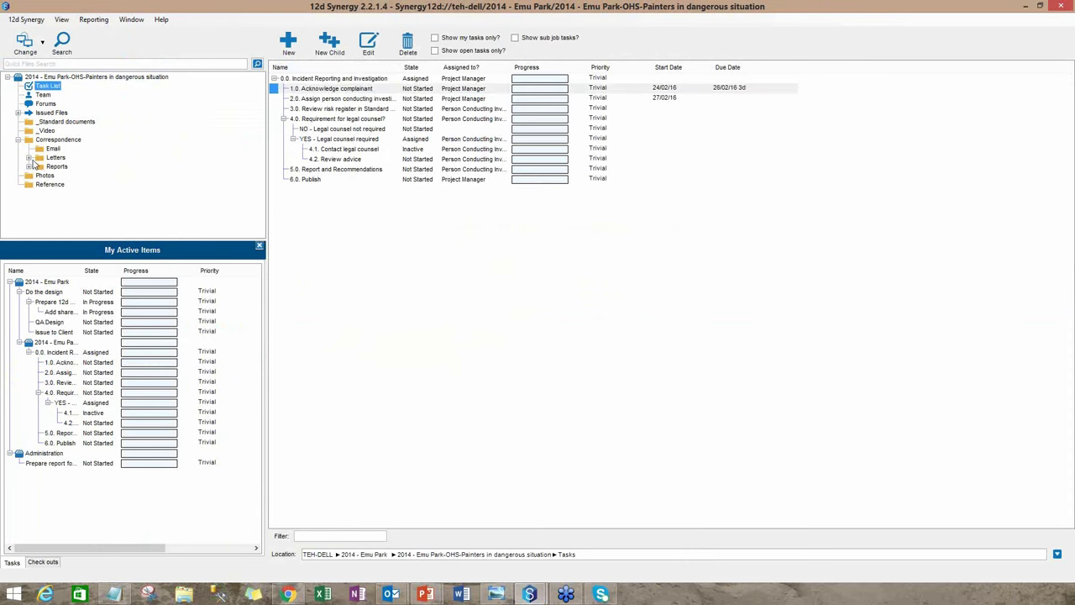
left_click(28, 158)
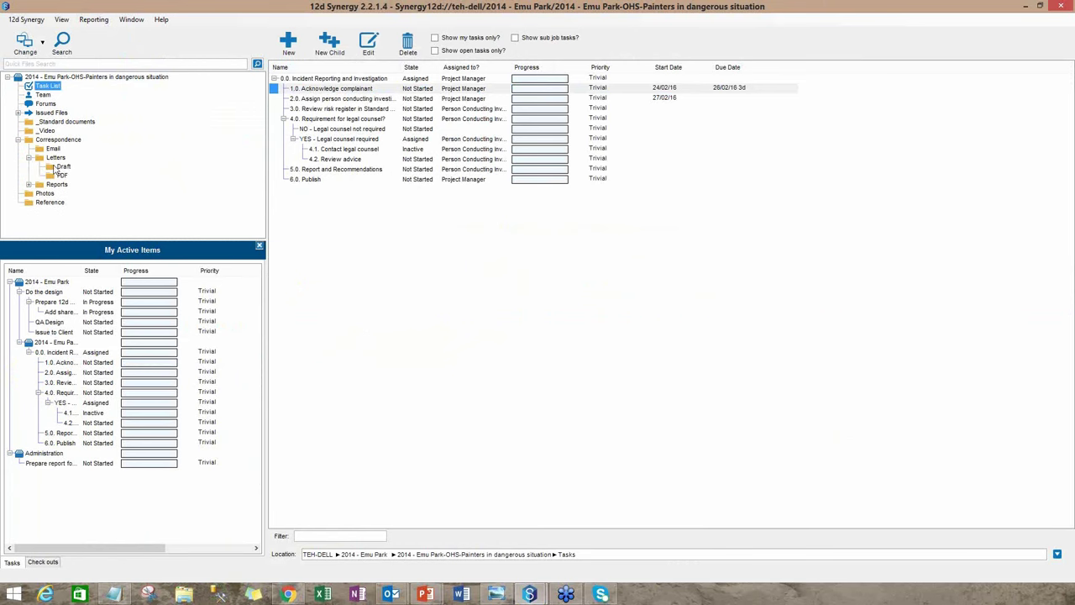
left_click(57, 167)
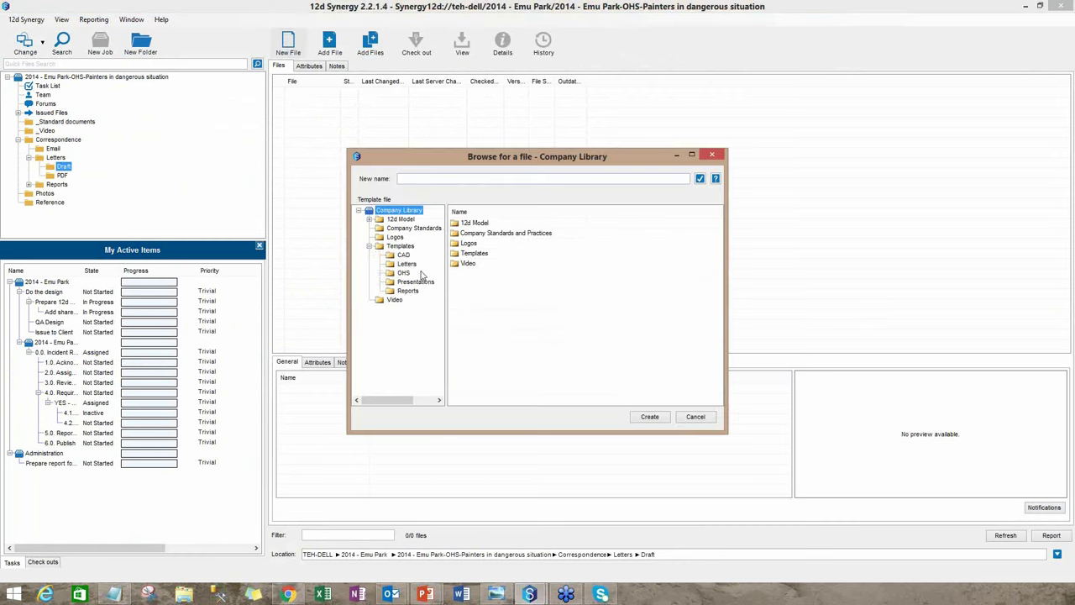
Create a letter named 'acknowledge' from the OHS Complaint acknowledgement letter template
left_click(406, 273)
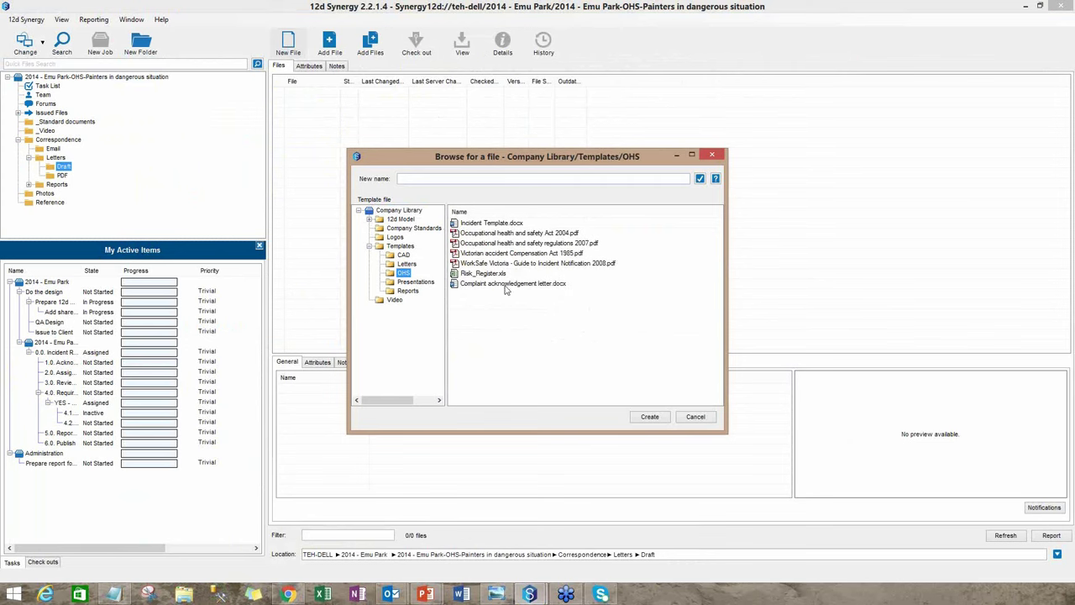
left_click(507, 285)
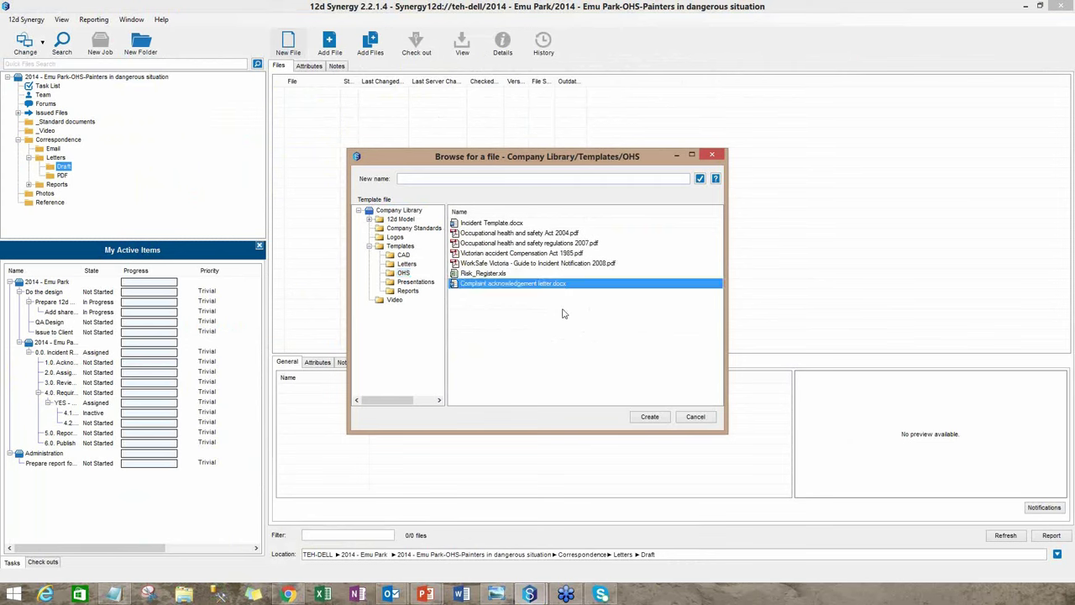
left_click(650, 416)
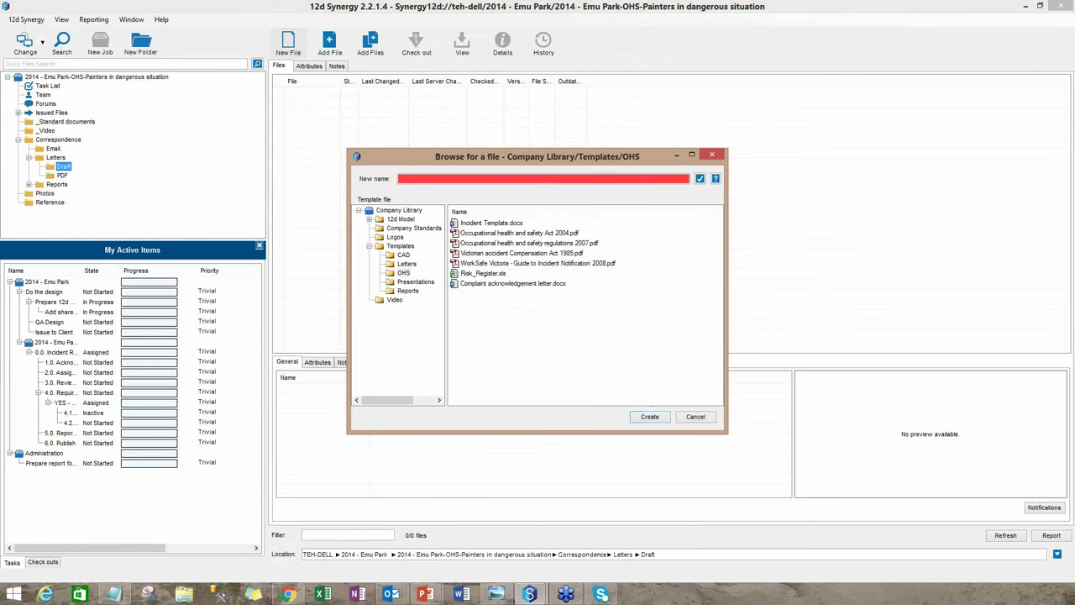
left_click(401, 178)
type("acknowledge")
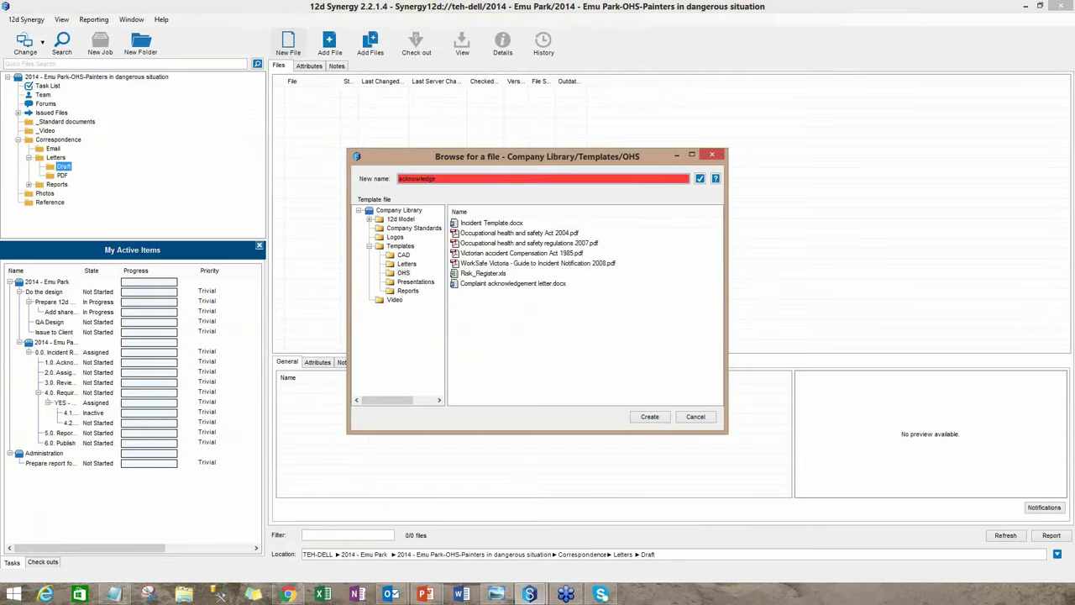
left_click(643, 415)
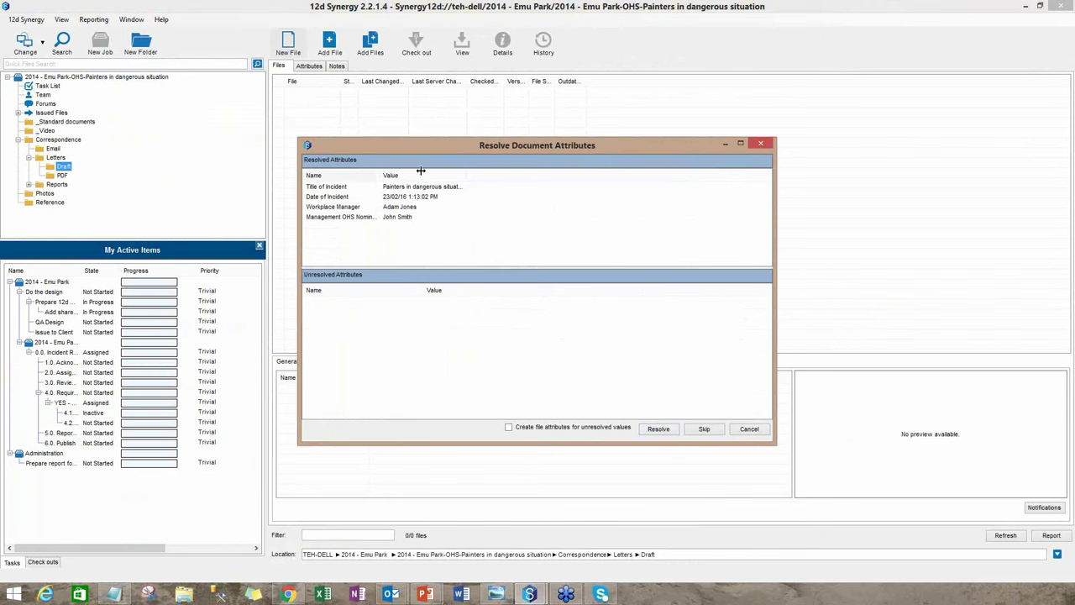
Resolve the incident attributes into acknowledge.docx, submit it as 'Added new file', and start a Word-to-PDF conversion
left_click_drag(380, 174, 422, 175)
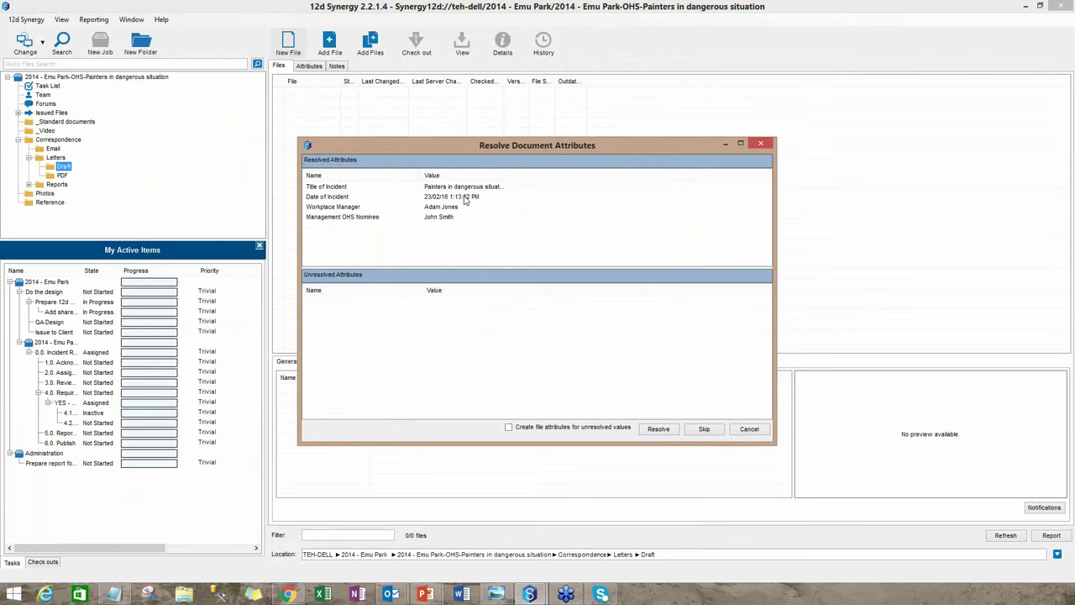
key("Escape")
left_click(660, 429)
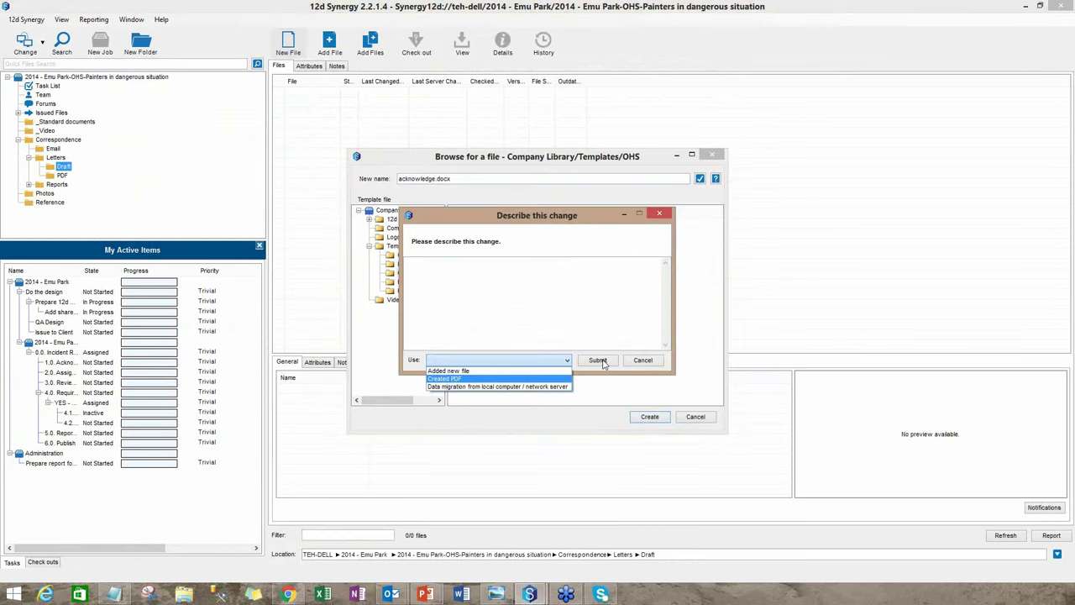
key("Up")
key("Return")
key("Return")
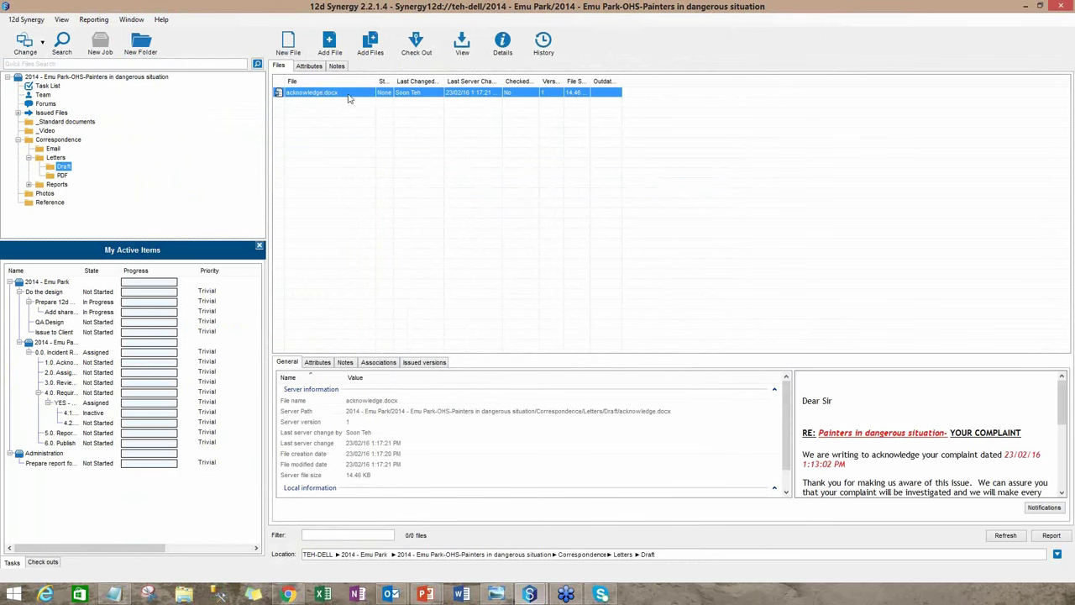
left_click(289, 42)
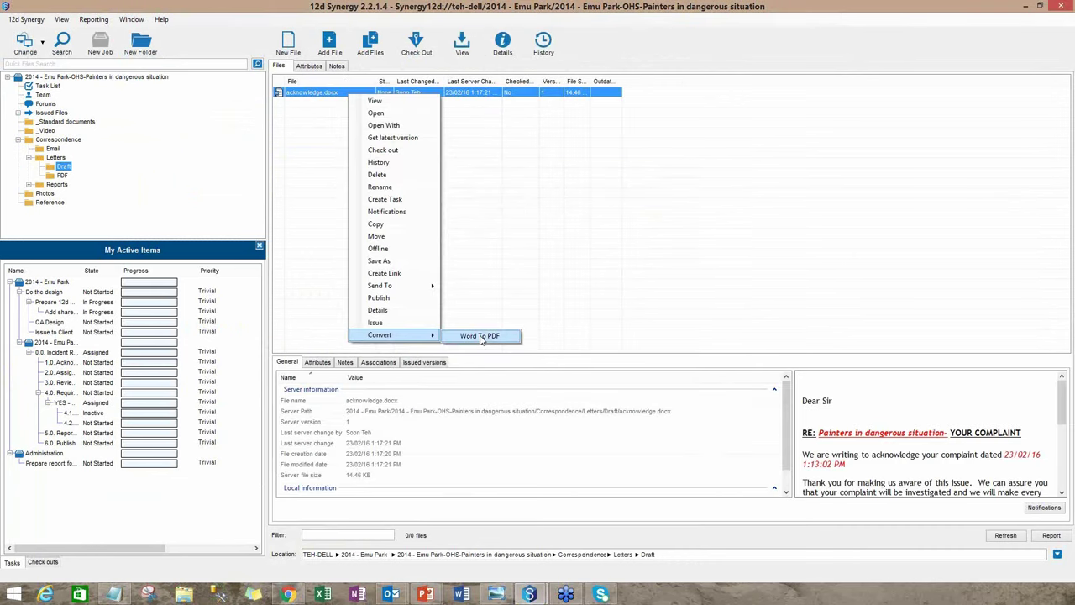
left_click(480, 336)
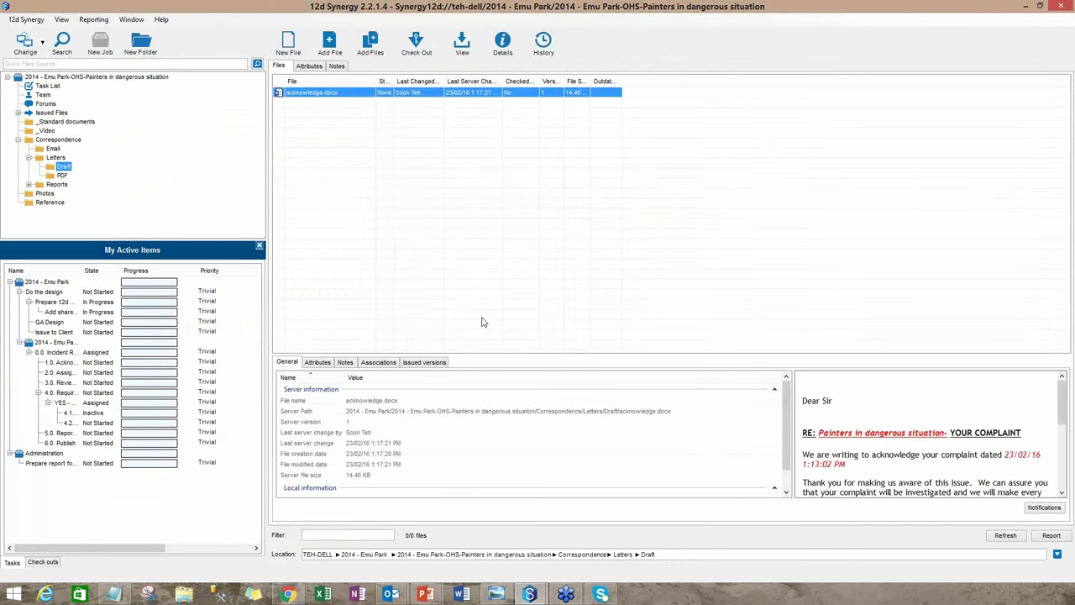
Save the PDF copy into Correspondence > Letters > PDF with the change description 'PDF'
left_click(445, 267)
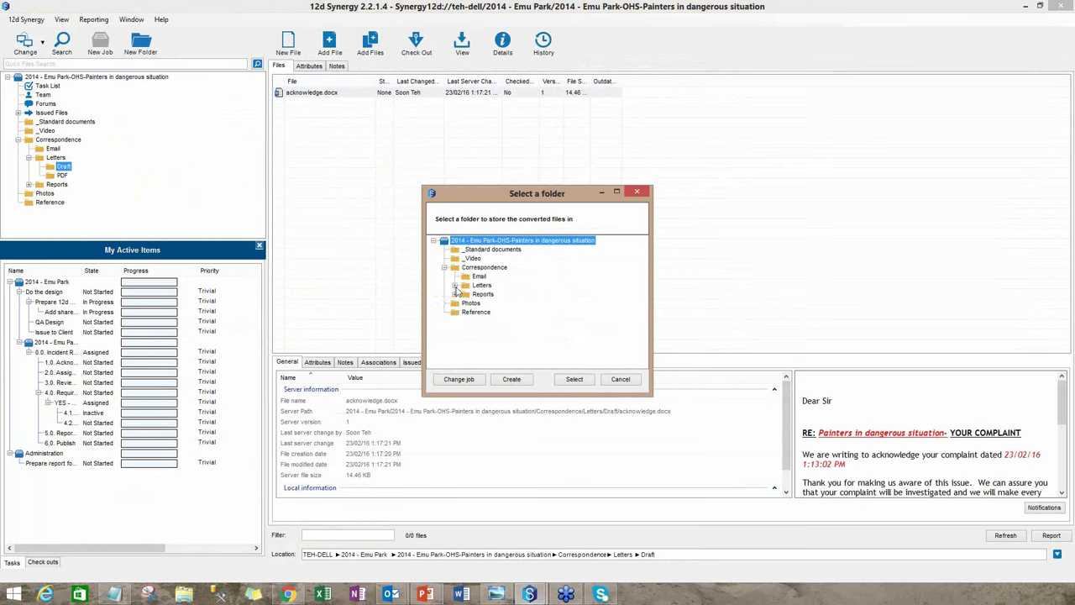
left_click(454, 285)
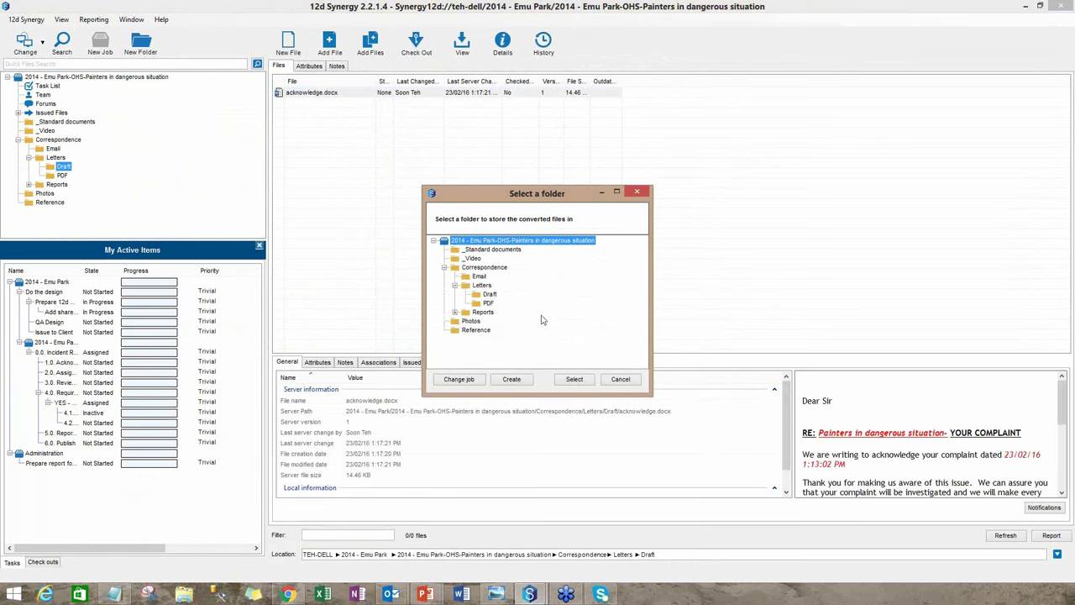
left_click(488, 303)
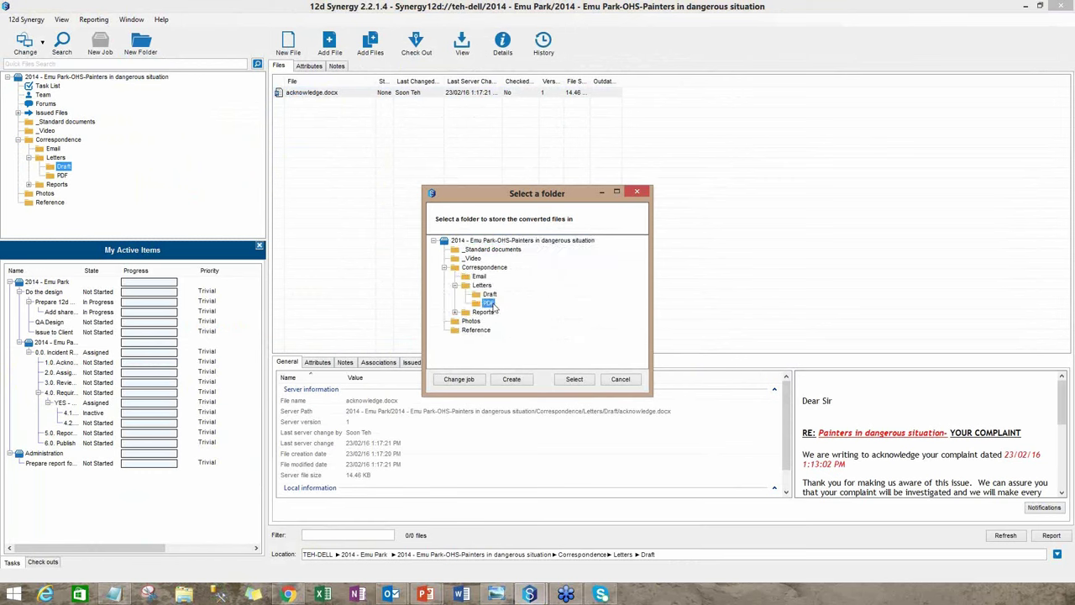
left_click(571, 376)
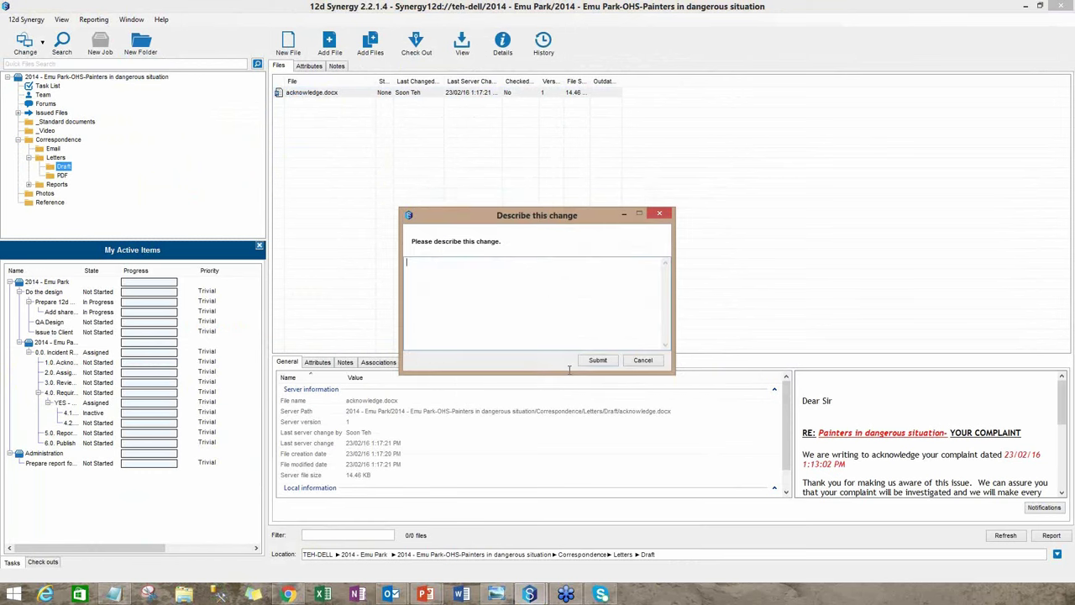
type("PDF")
left_click(597, 360)
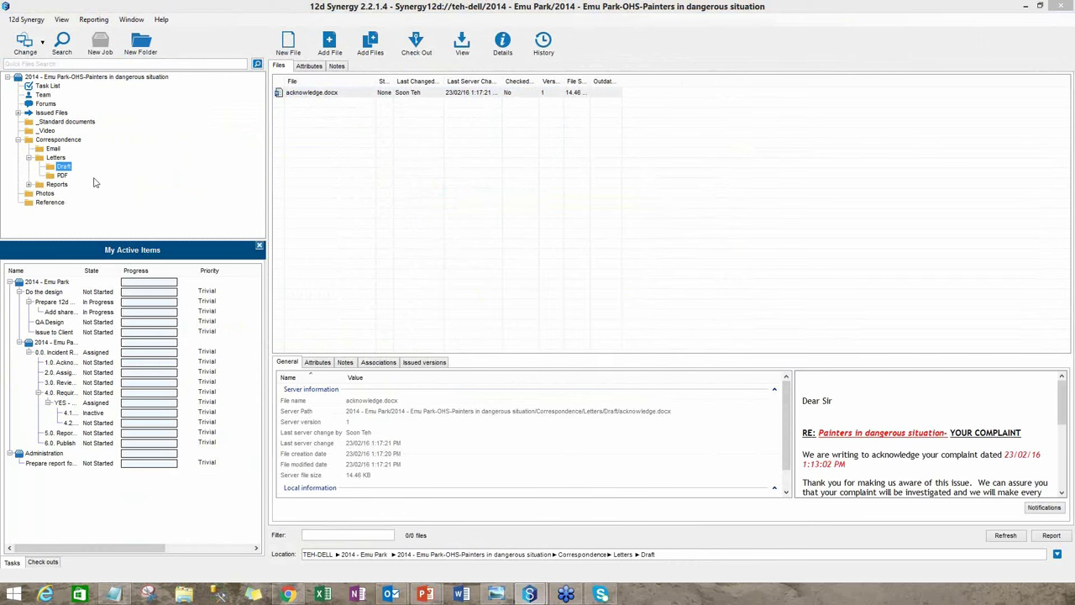
Check acknowledge.PDF in the PDF folder, then return to the Draft folder and task list
left_click(61, 175)
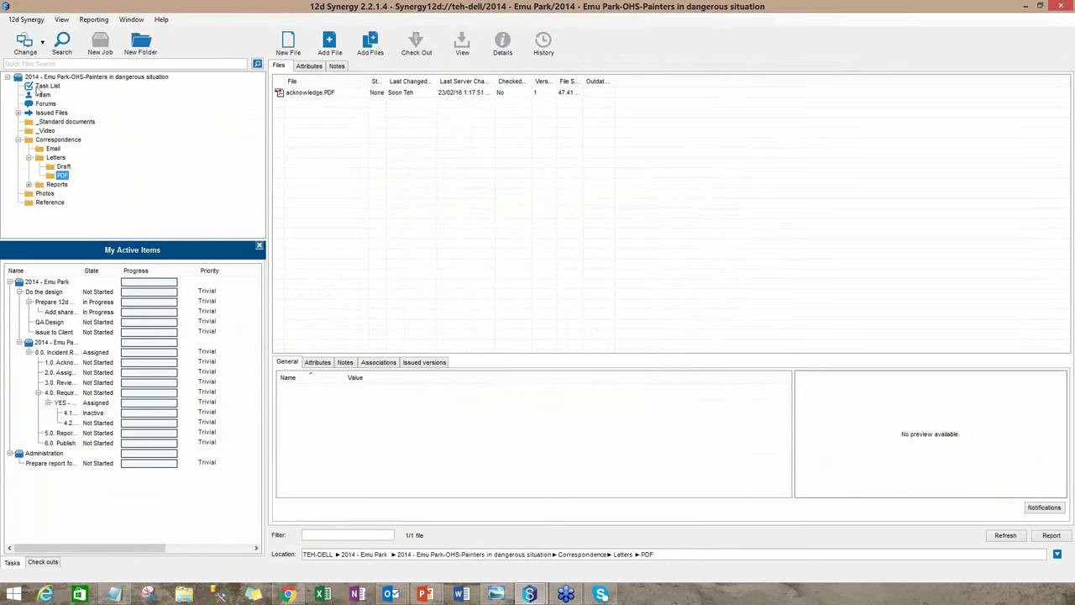
left_click(63, 167)
left_click(323, 92)
Associate acknowledge.PDF with the Acknowledge complainant task as 'letter sent to complainant'
left_click(47, 85)
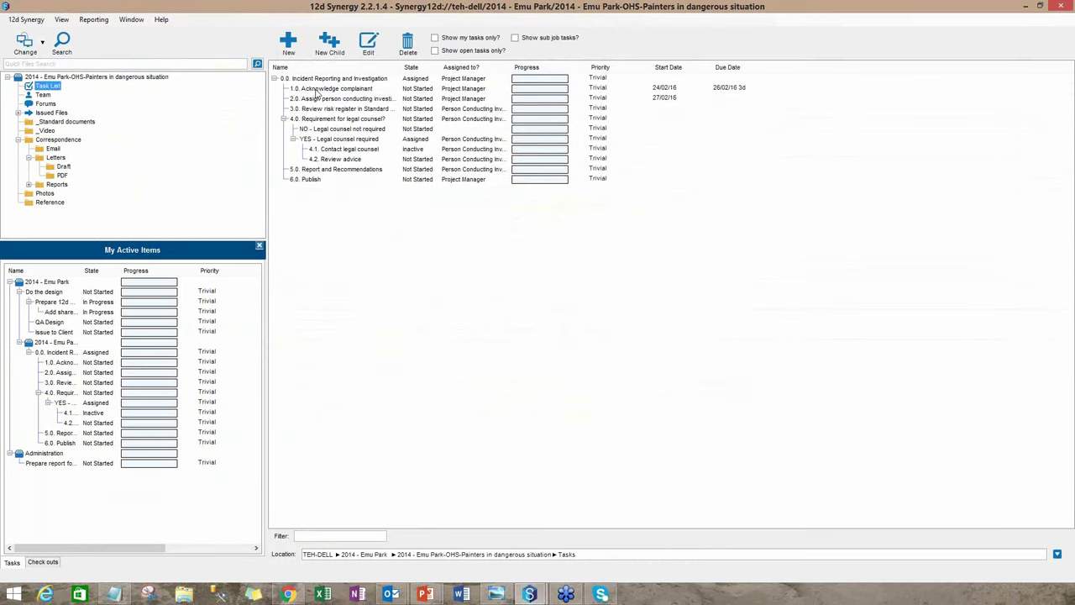
left_click(318, 89)
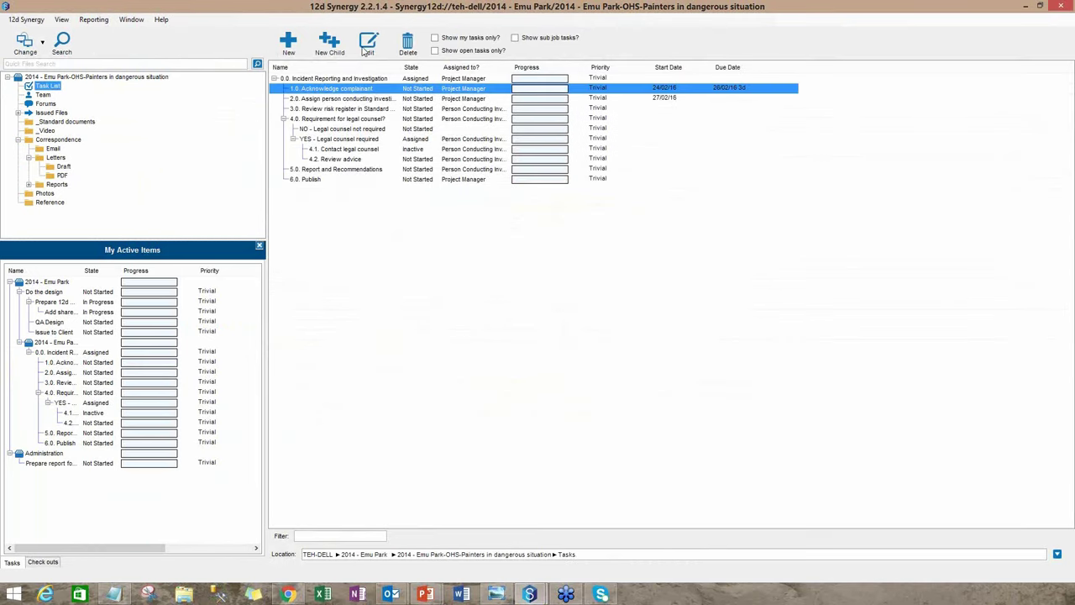
double_click(436, 92)
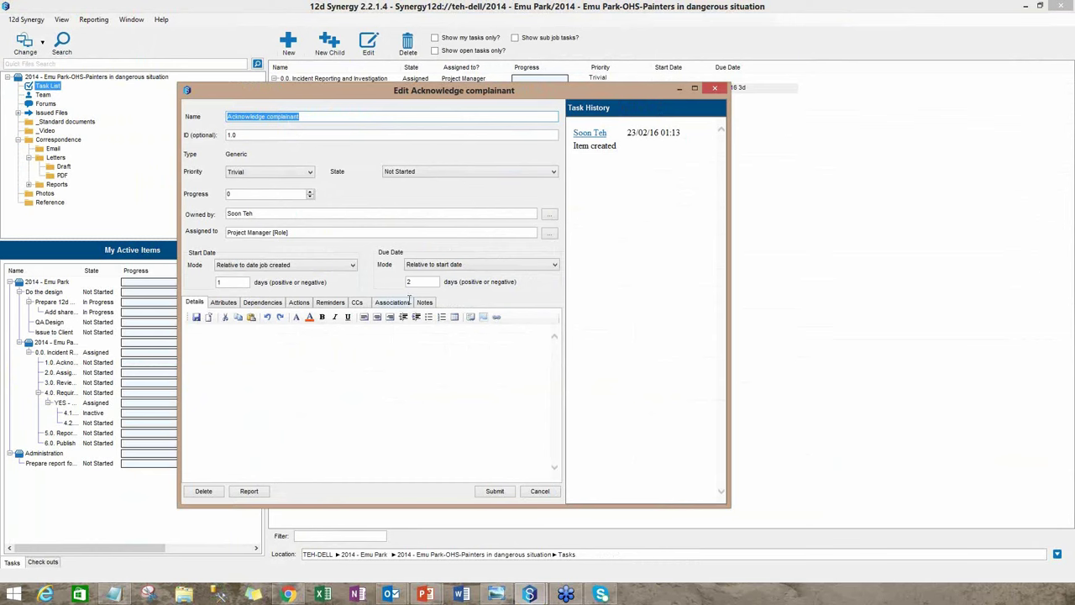
left_click(409, 302)
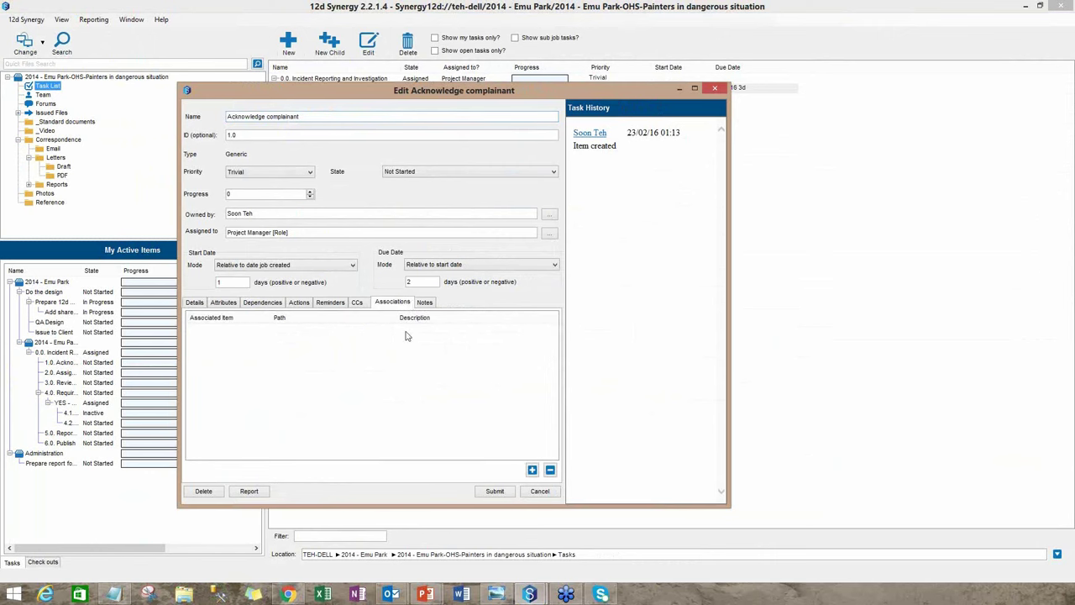
double_click(407, 336)
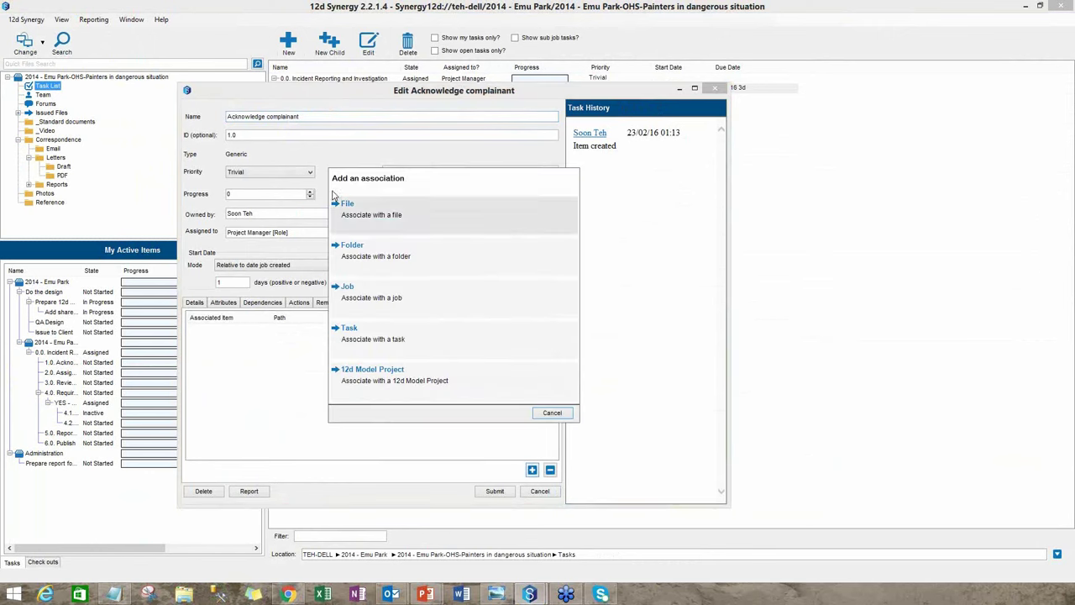
left_click(346, 204)
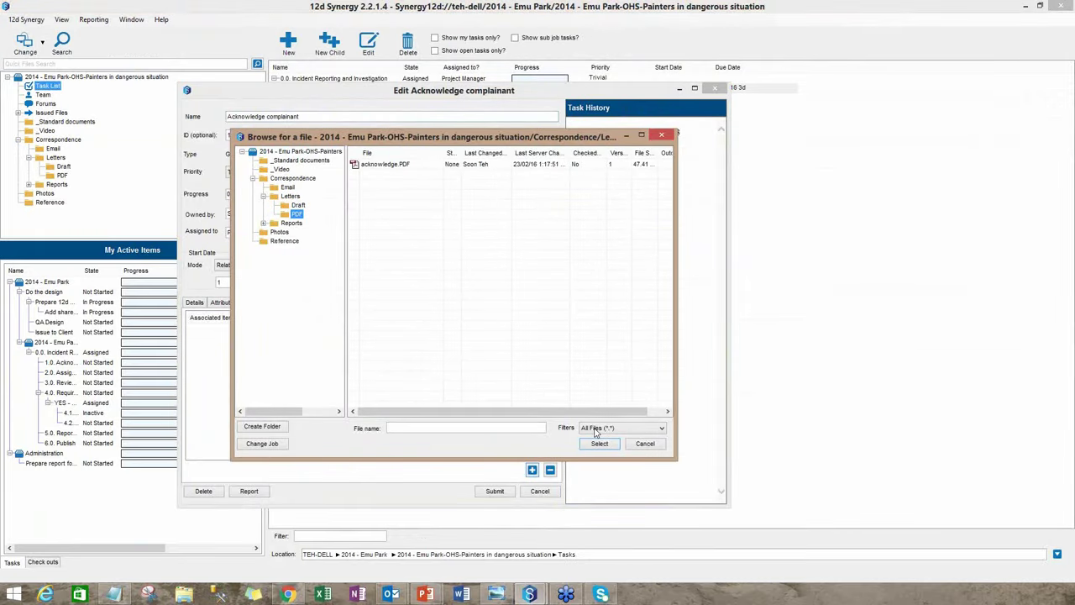
left_click(599, 443)
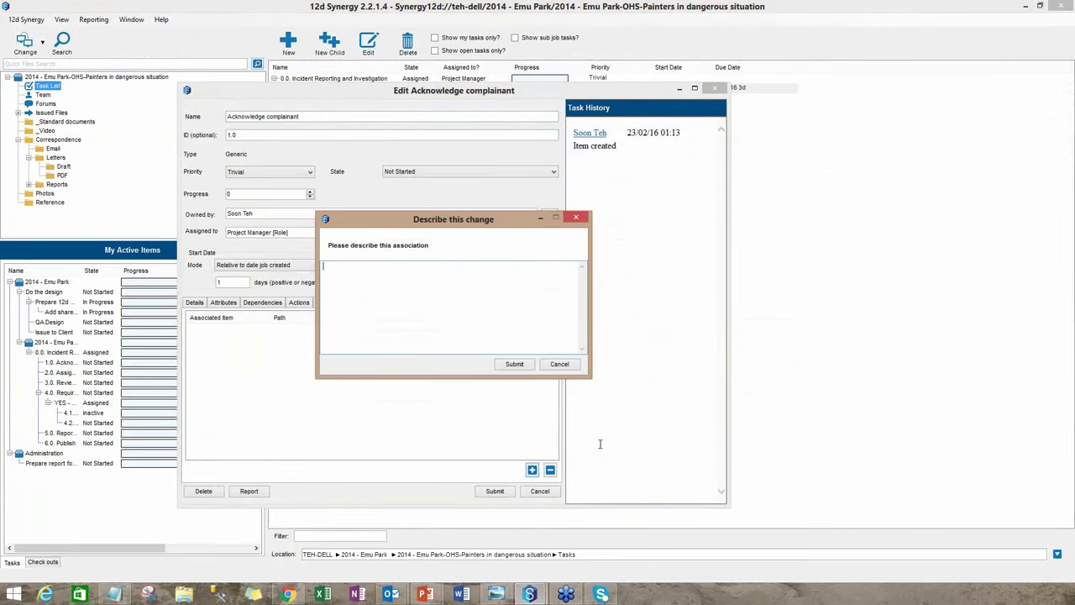
type("letter sent to complainant")
left_click(514, 364)
left_click(494, 490)
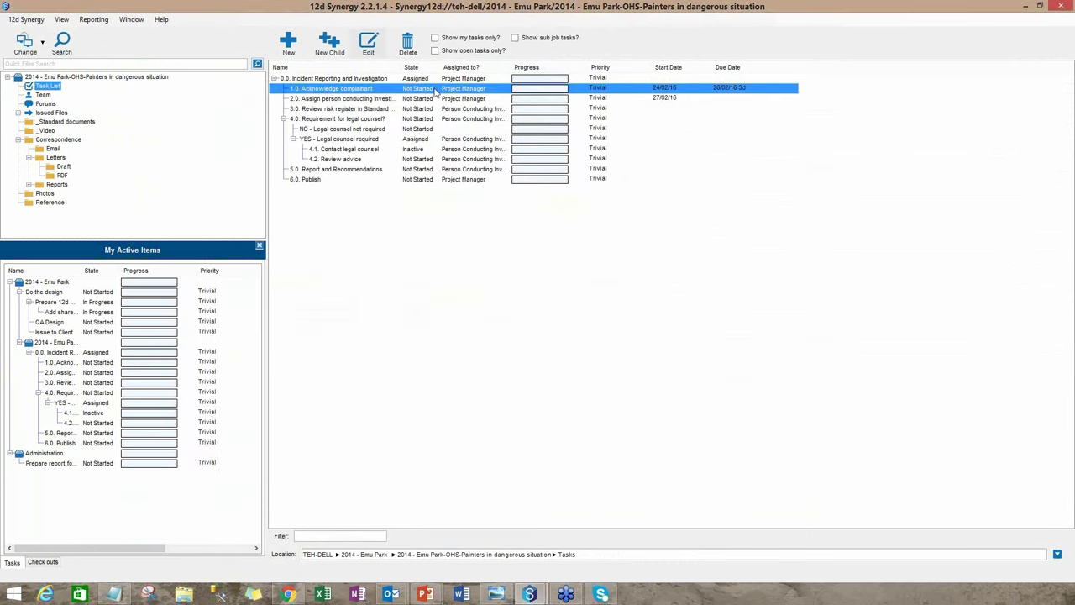
Set the Acknowledge complainant task to Closed at 100% progress with the description 'Task completed'
double_click(436, 92)
left_click(399, 197)
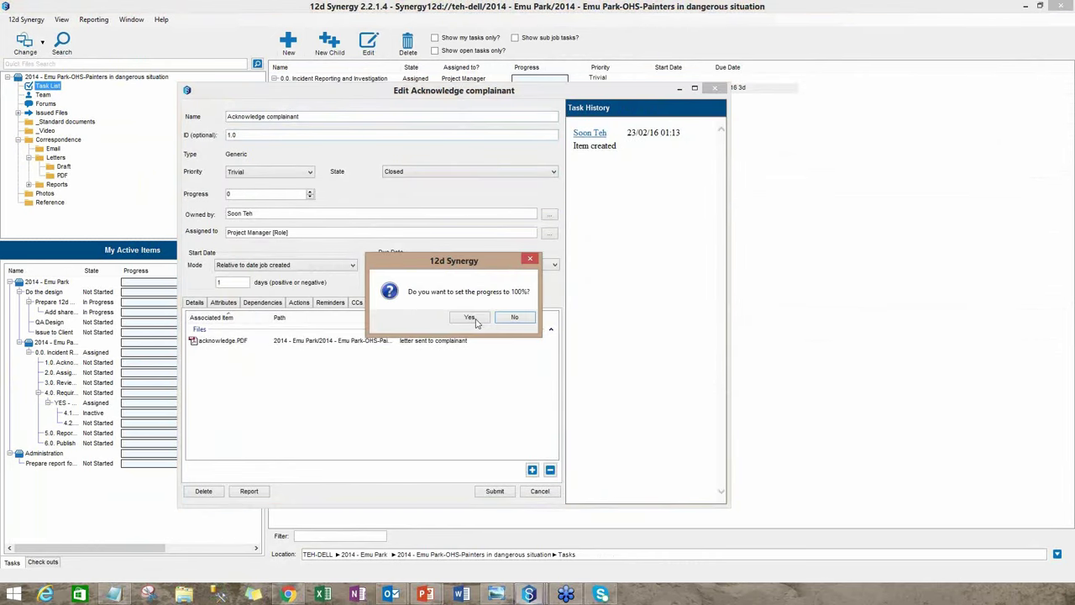
left_click(469, 316)
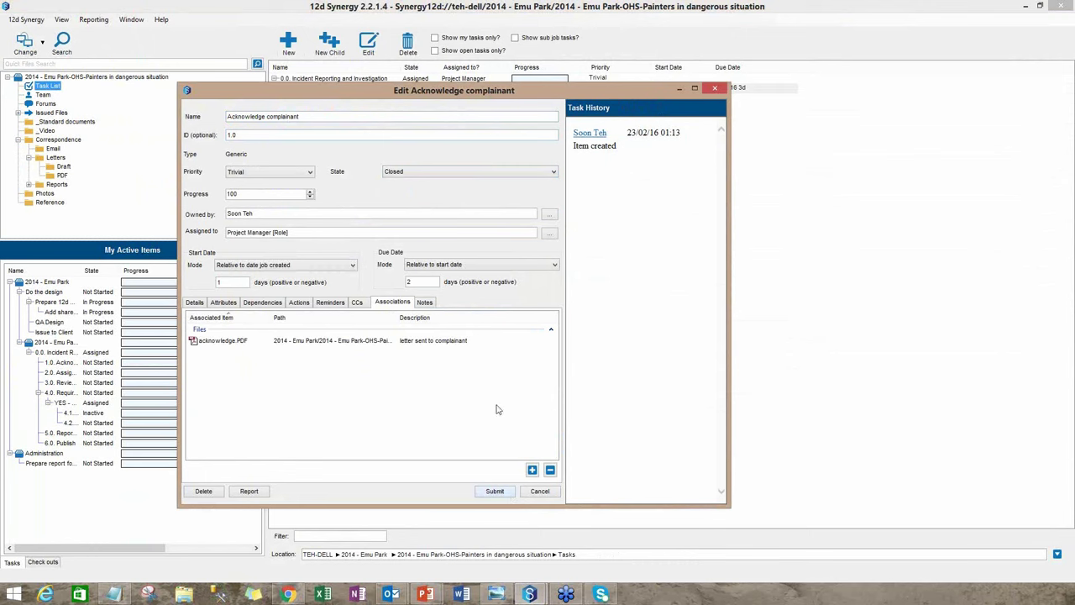
left_click(495, 490)
left_click(484, 364)
left_click(378, 384)
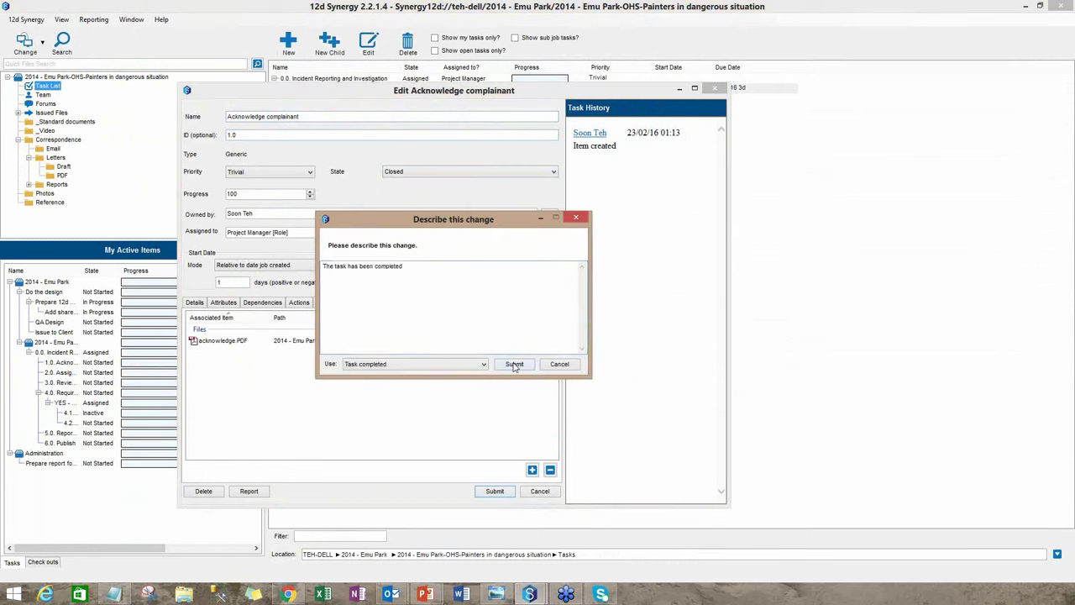
left_click(514, 364)
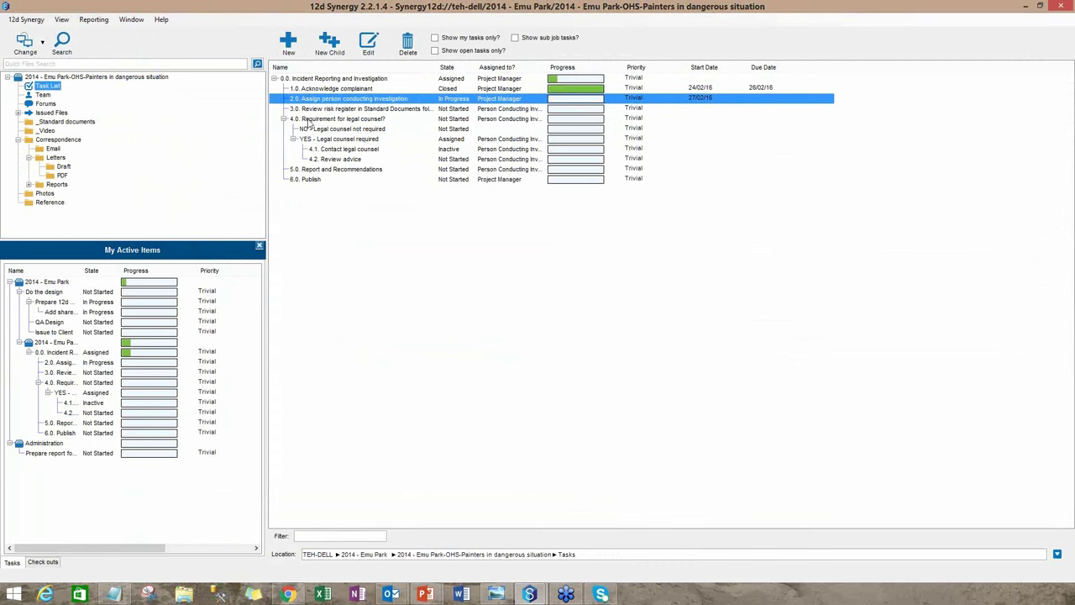
Close task 2.0, Assign person conducting investigation, and submit the change
left_click(43, 94)
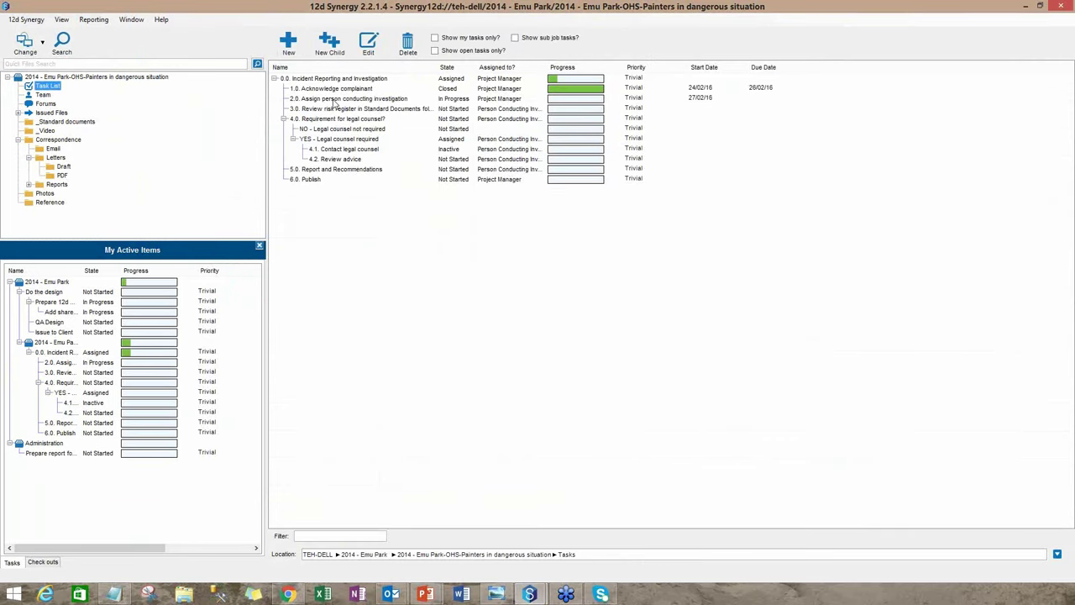
left_click(335, 99)
right_click(334, 102)
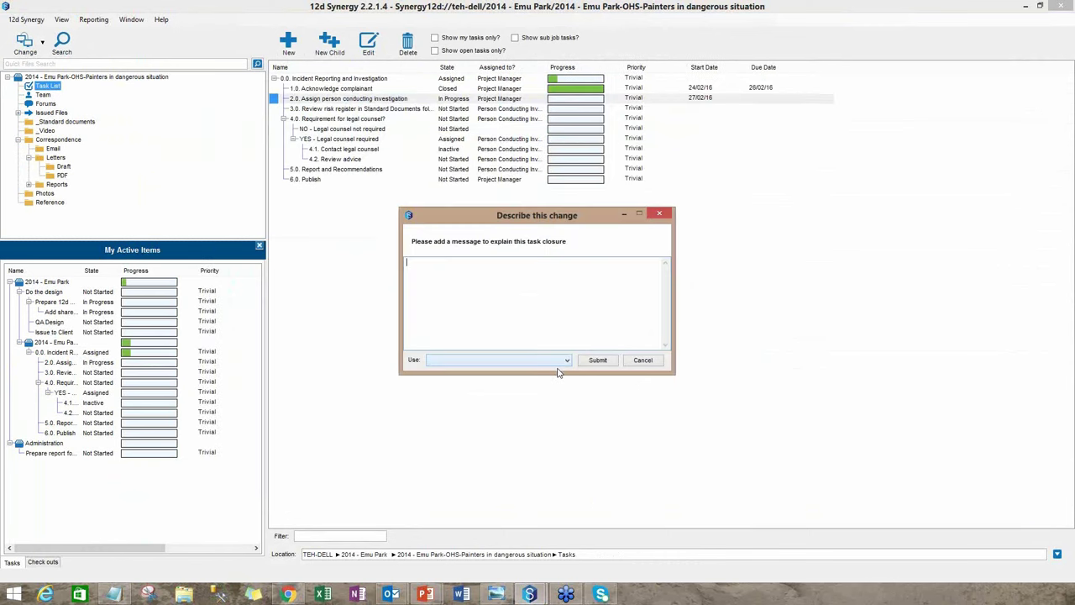
left_click(568, 357)
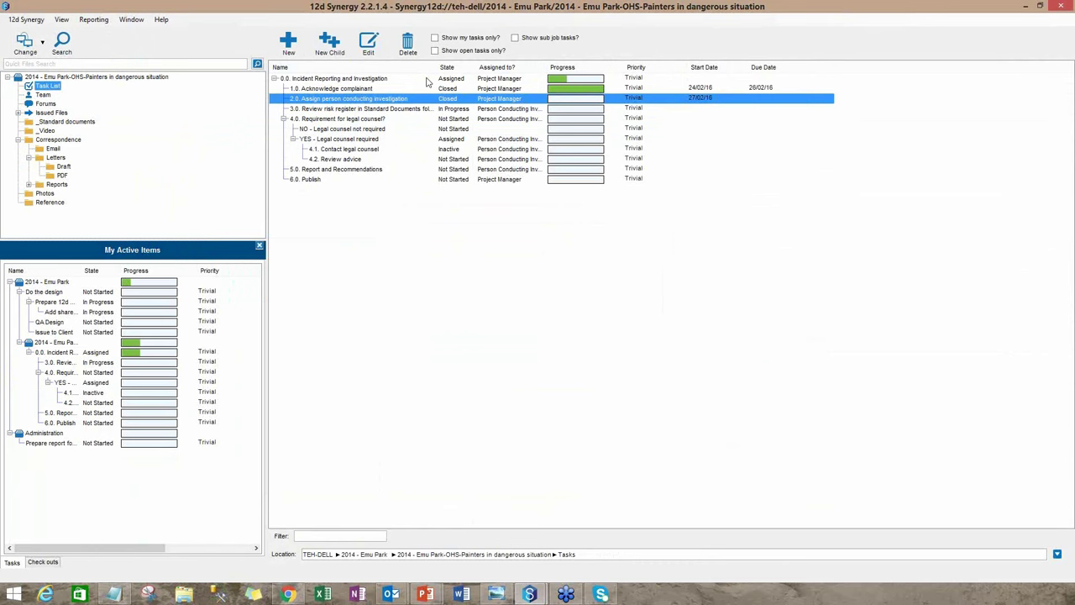
Widen the Name column to show full task names and open the Review risk register task
key("Down")
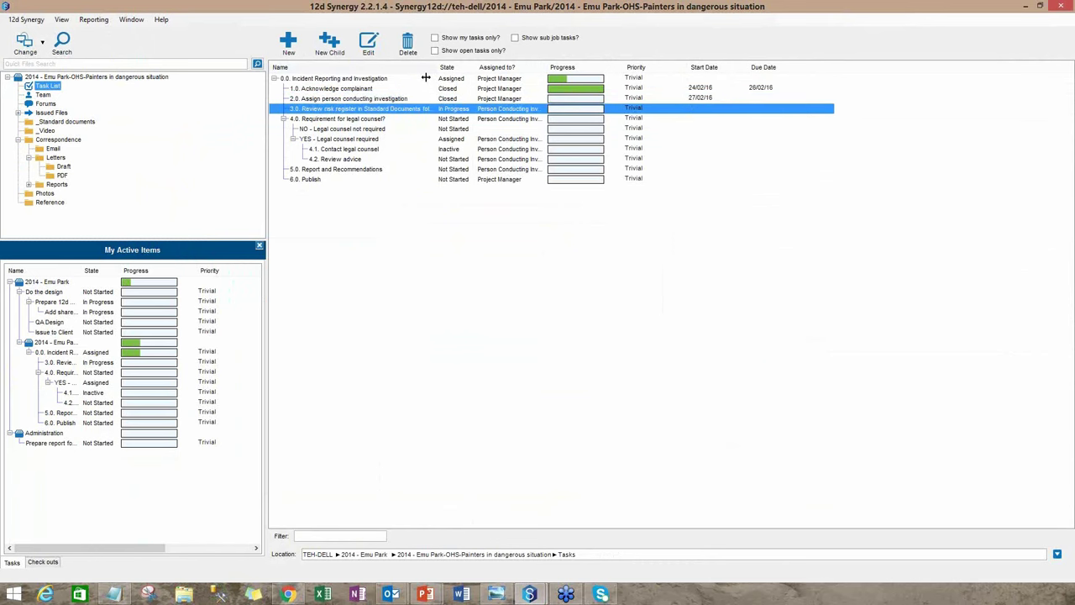
double_click(426, 77)
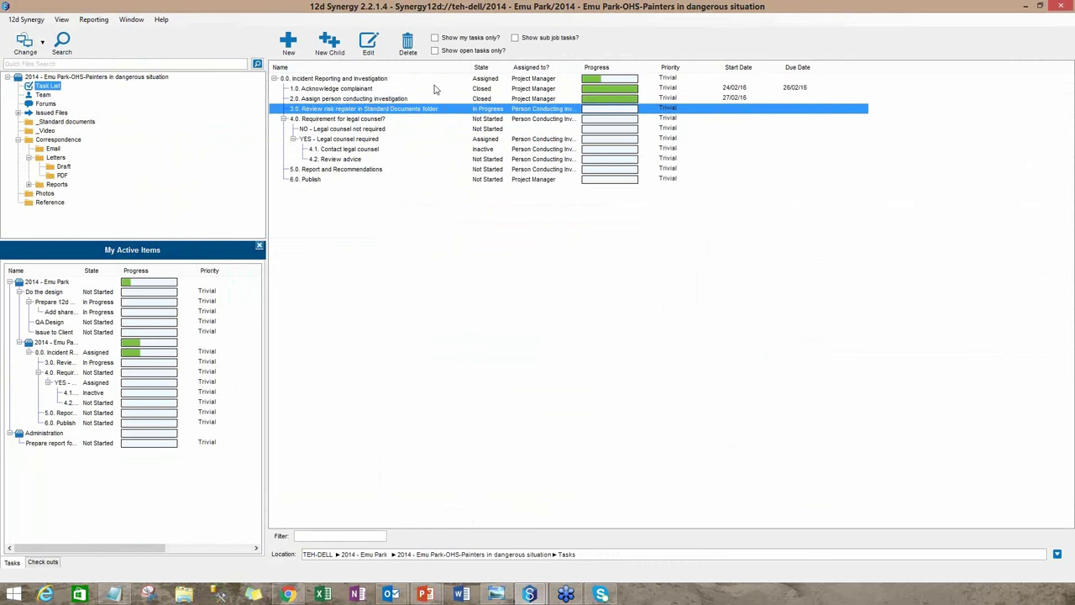
key("Return")
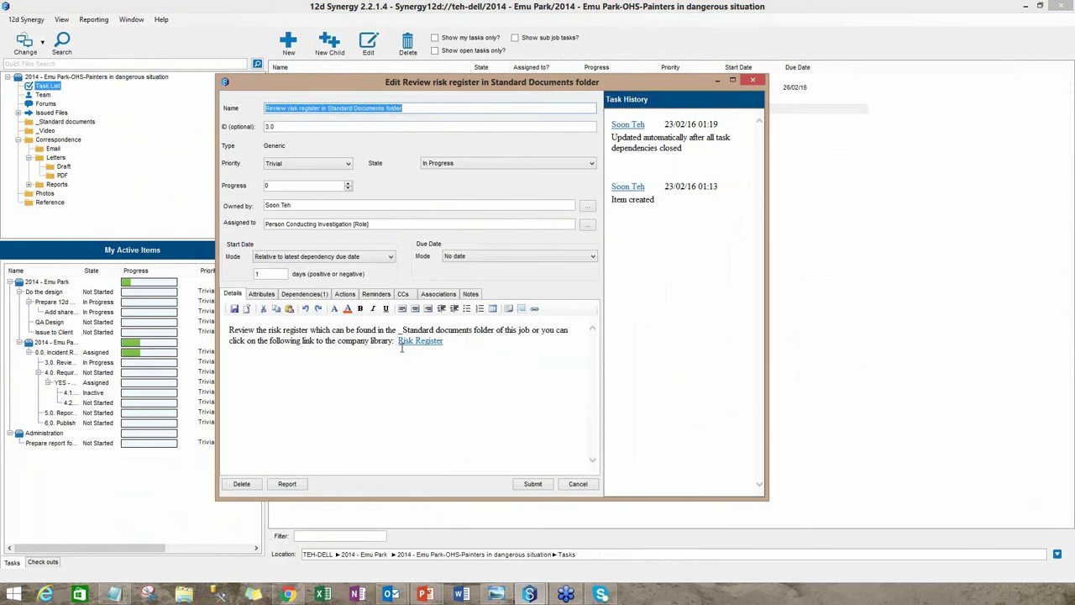
Follow the Risk Register link, preview Risk_Register.xls, then close the Company Library window
left_click(411, 341, "ctrl")
left_click(410, 343, "ctrl")
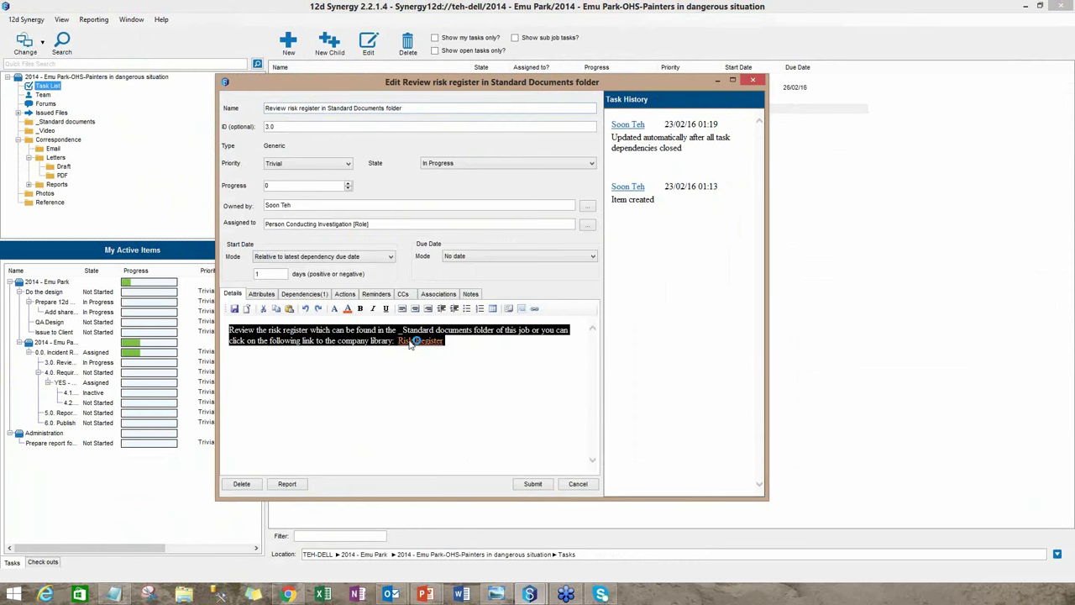
right_click(335, 99)
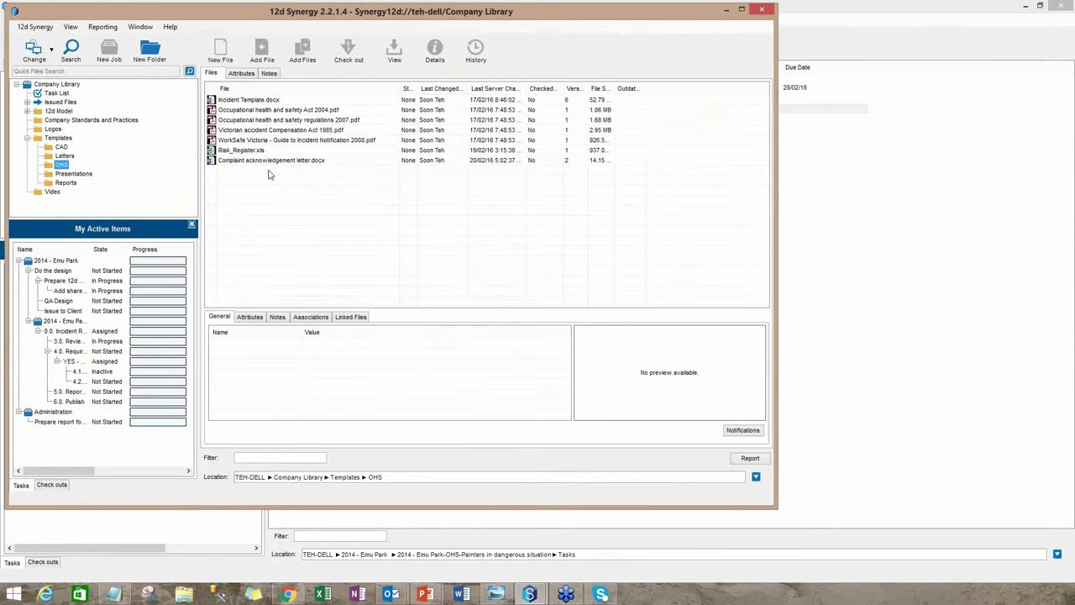
left_click(263, 173)
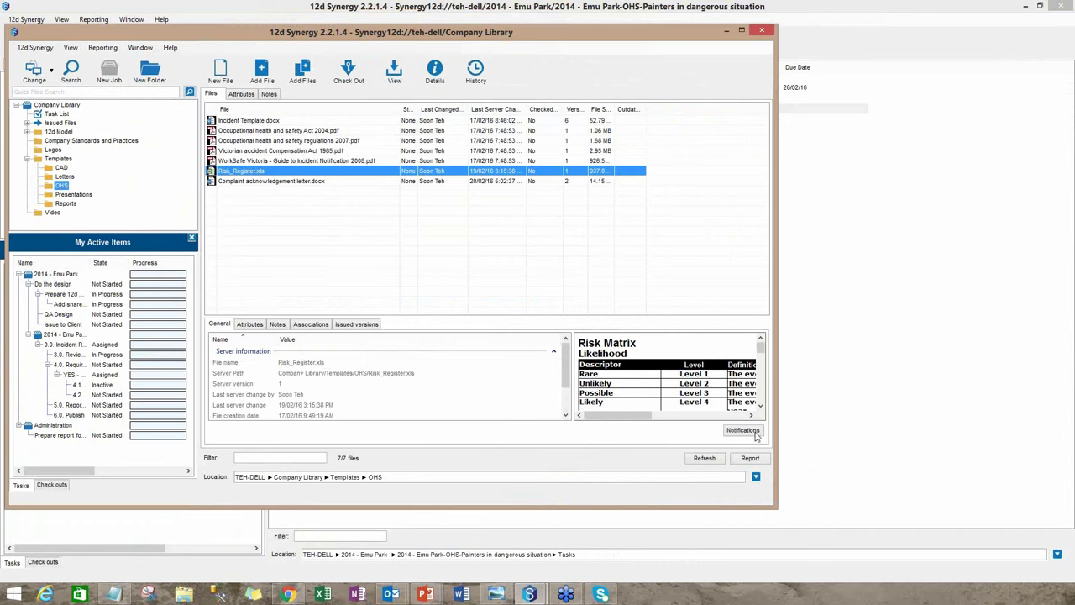
left_click(743, 430)
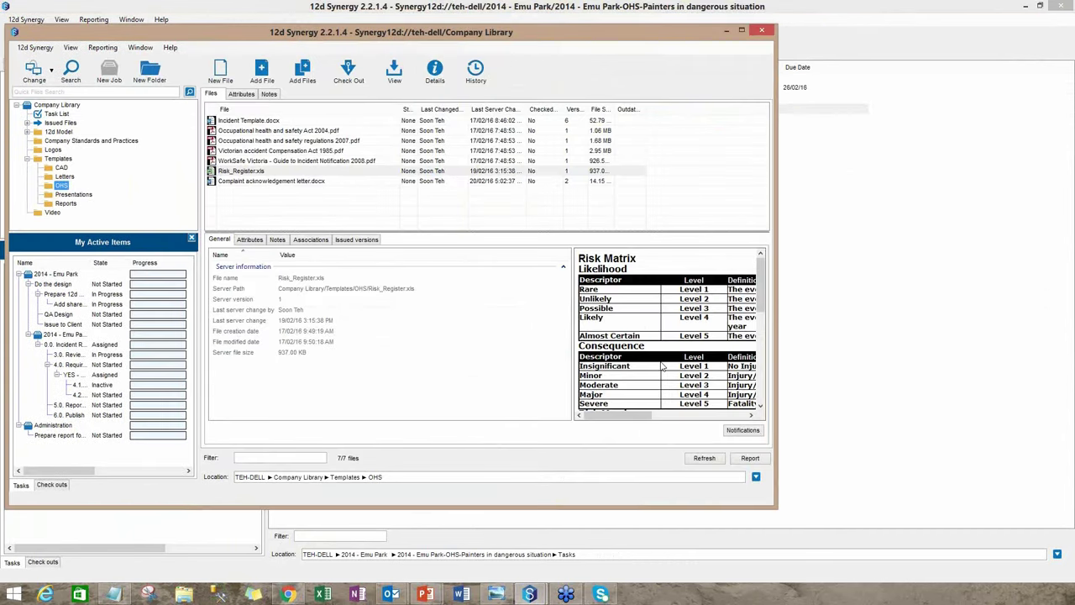
left_click(762, 31)
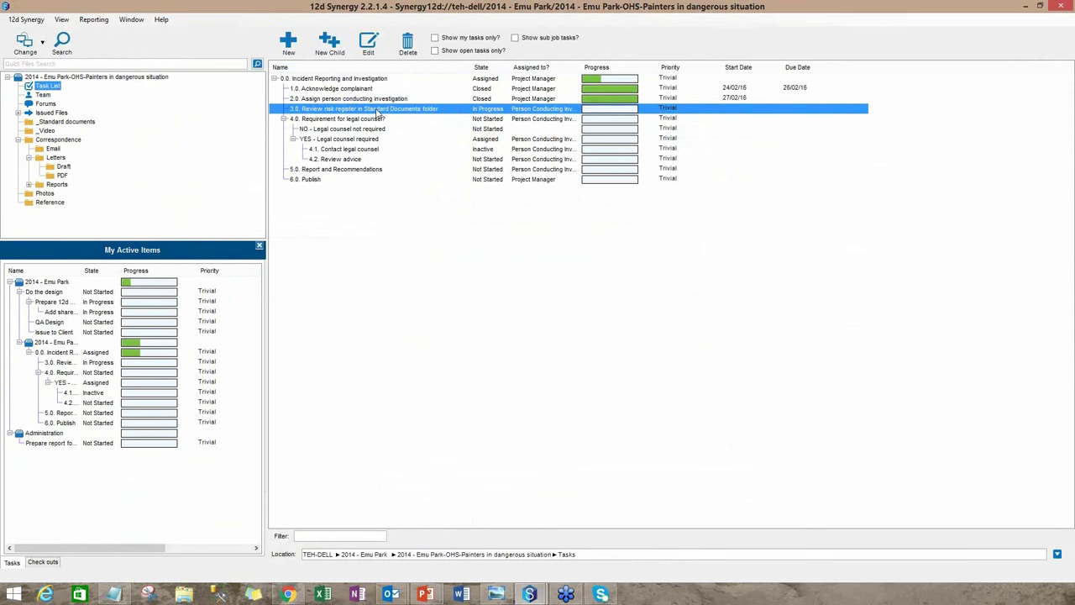
Close out the Review risk register task, then select the 'YES - Legal counsel required' task
double_click(377, 112)
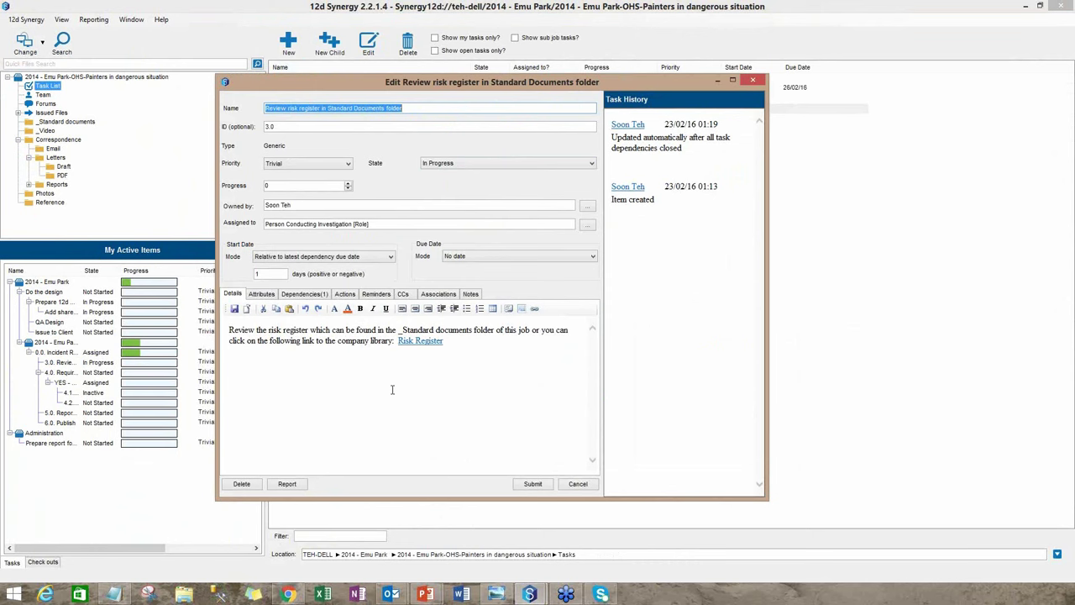
left_click(409, 341, "ctrl")
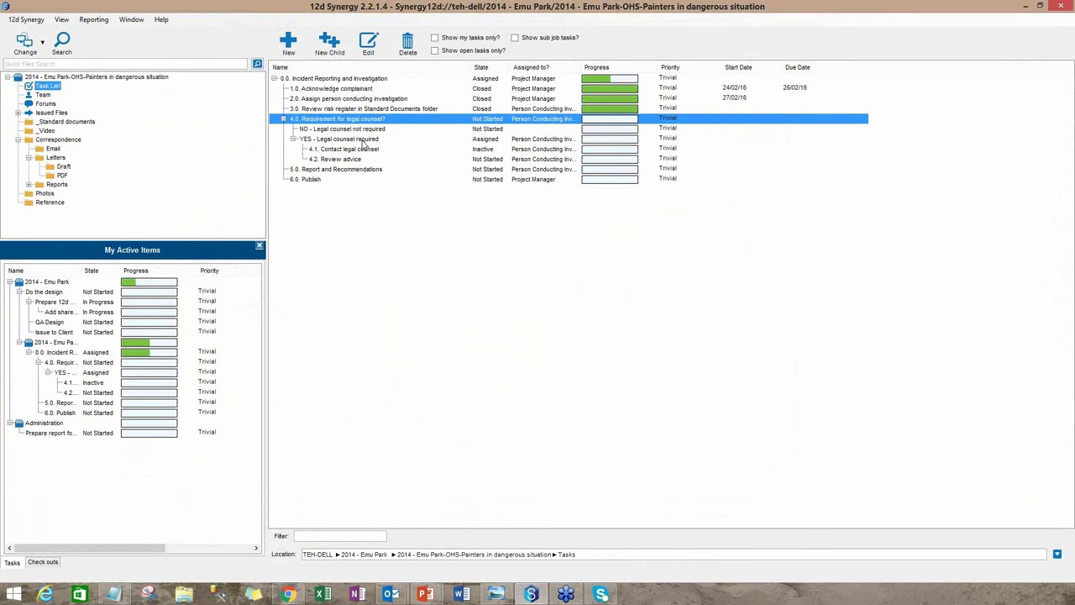
left_click(374, 140)
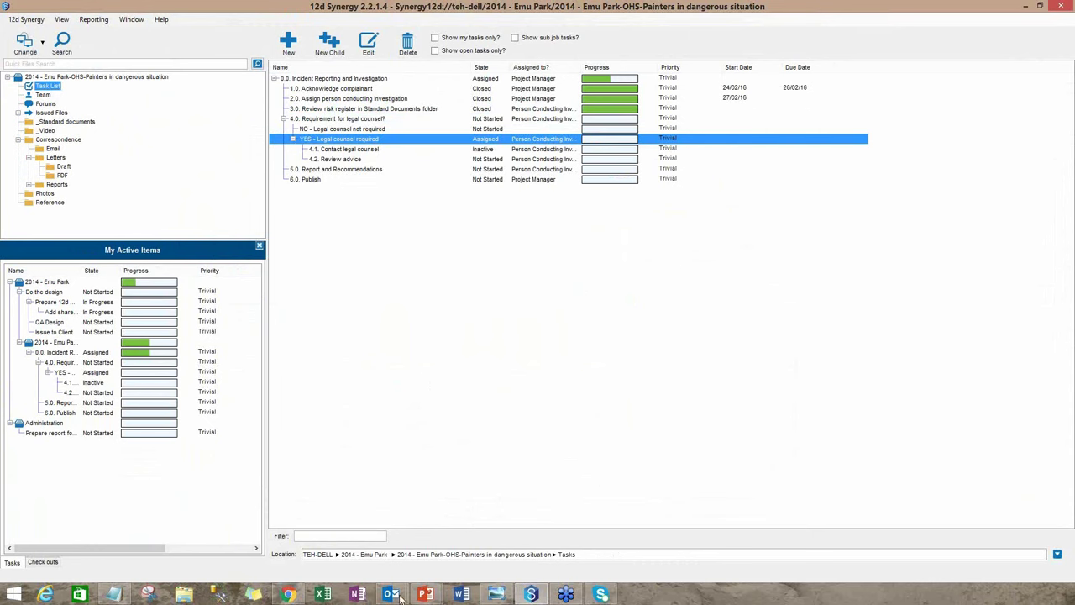
Drag Outlook's 'Dangerous work practice' email onto the OHS job's Email folder in Synergy
mouse_move(392, 595)
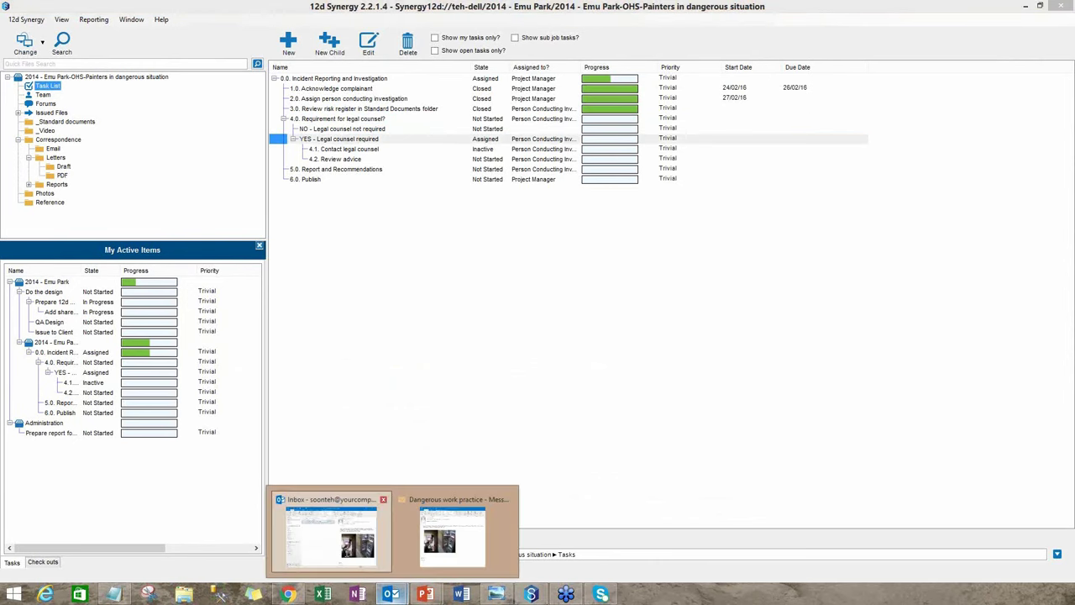
left_click(346, 556)
left_click_drag(377, 53, 544, 55)
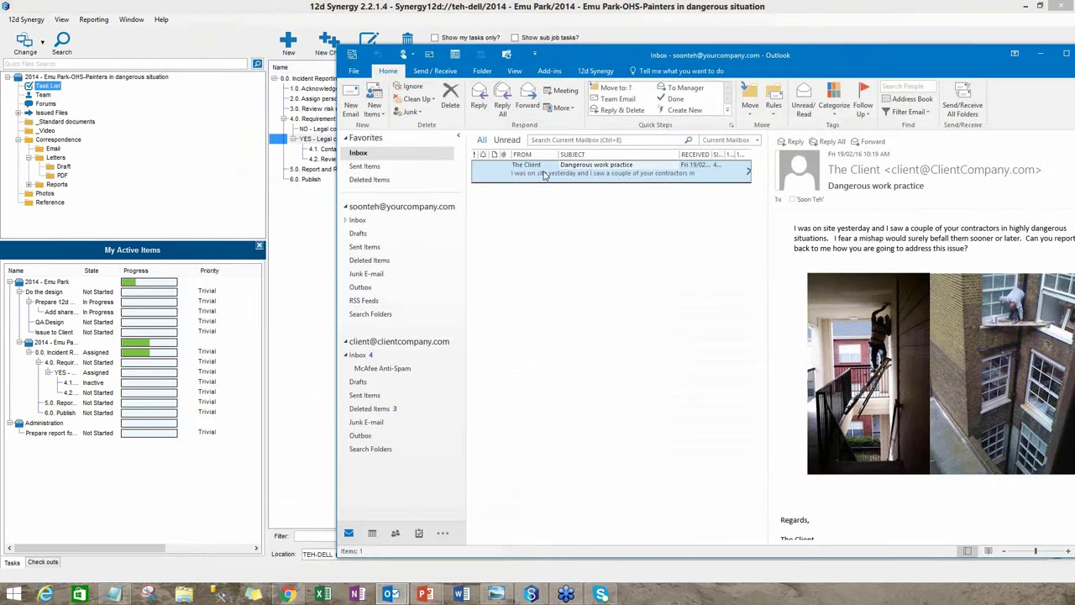
left_click_drag(544, 174, 69, 150)
Submit the email with change description 'Added new file' and display the Correspondence > Email folder
left_click(564, 359)
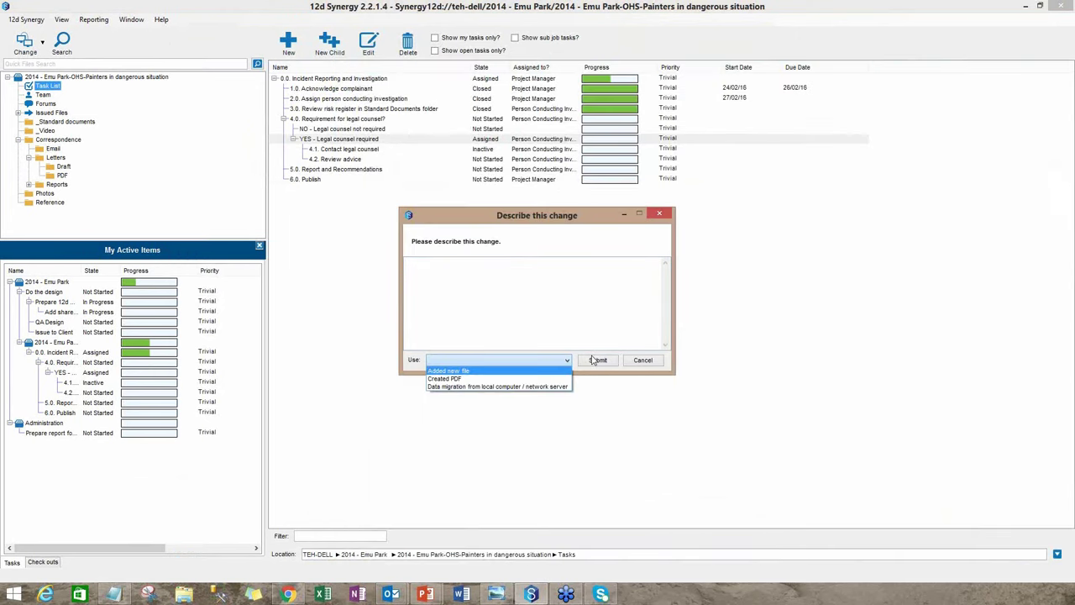
left_click(594, 360)
left_click(595, 360)
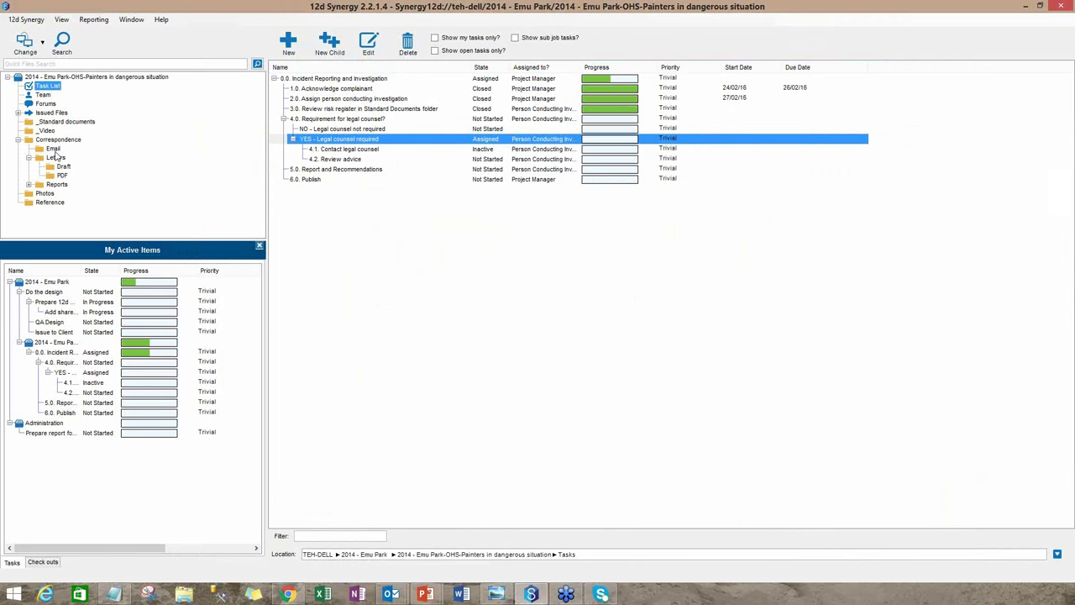
left_click(53, 149)
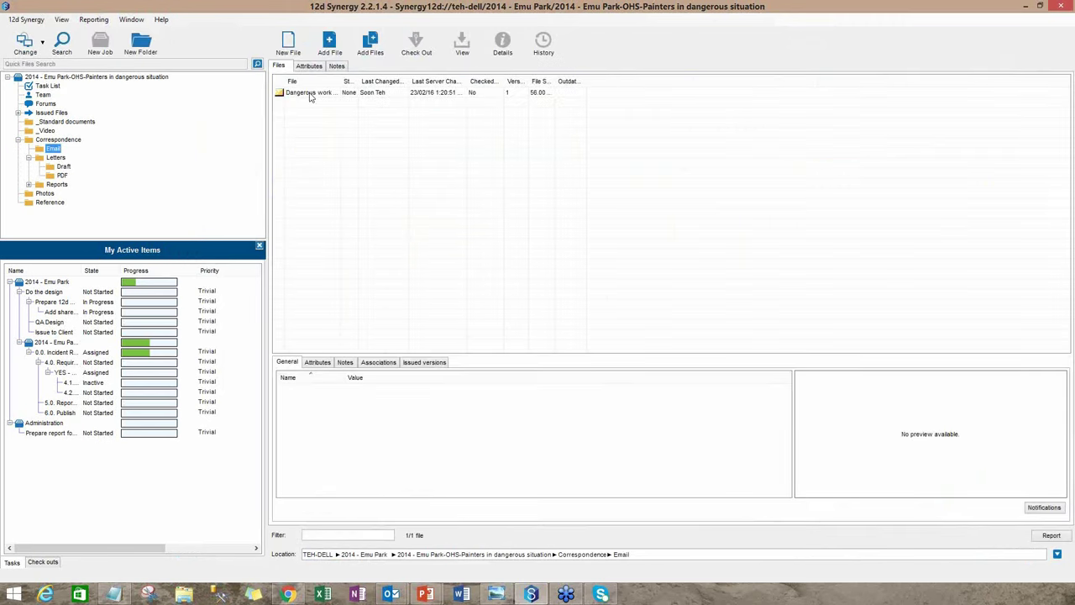
Start a new task from the Dangerous work practice email named 'Please review email and advice'
left_click(307, 94)
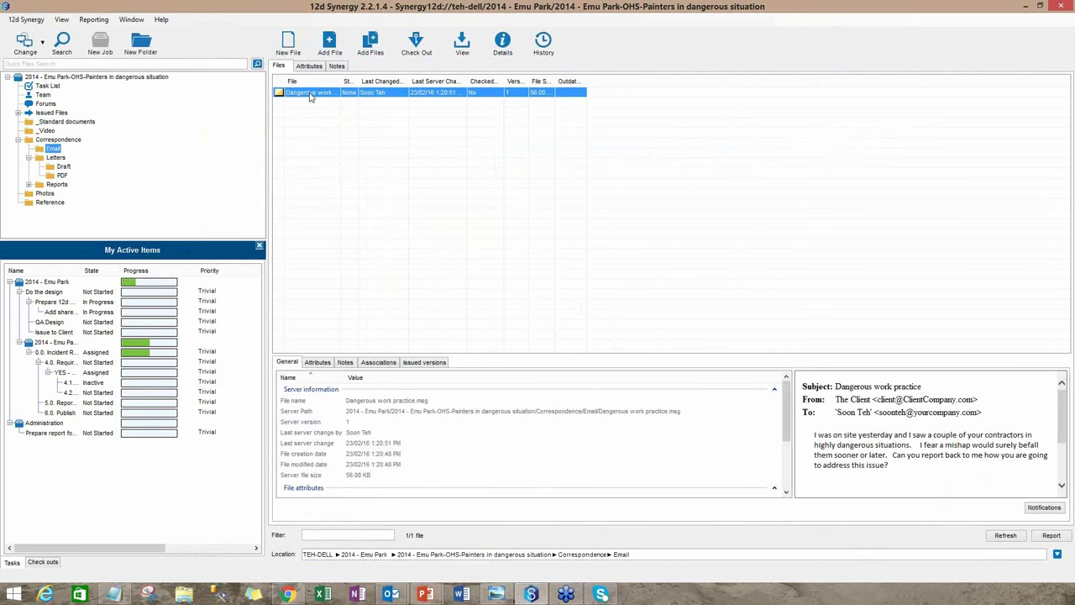
right_click(310, 97)
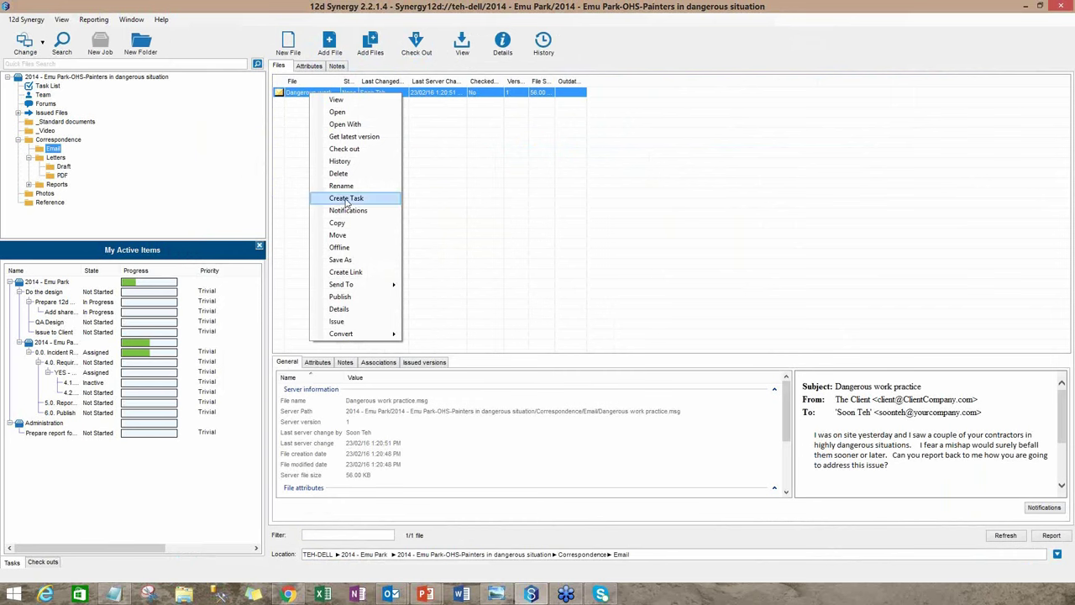
key("Return")
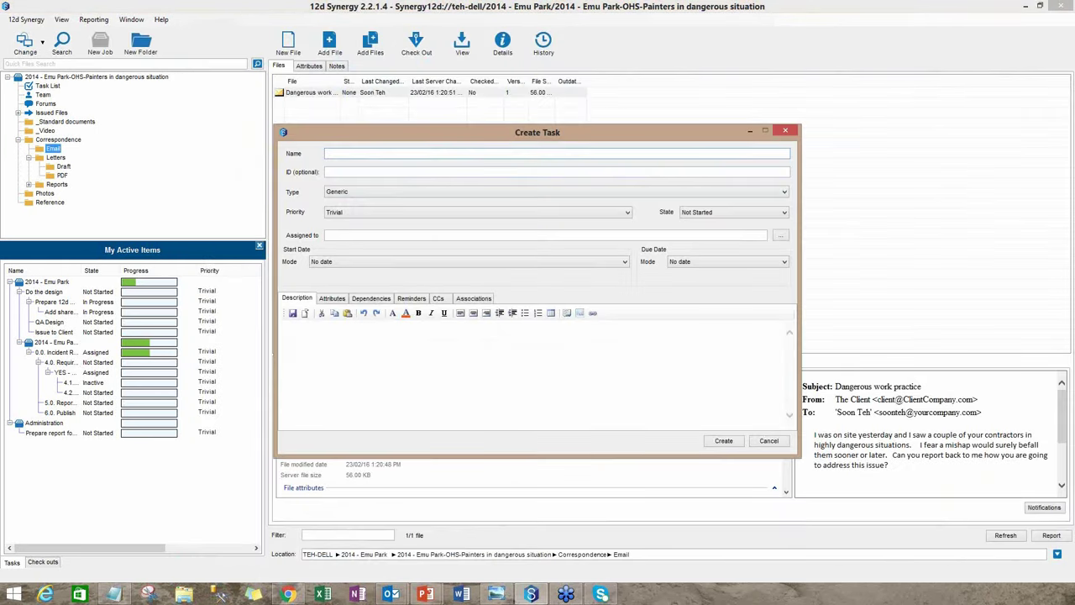
type("Please review email and advice")
Assign the task to Legal Counsel with a fixed start date and a due date relative to start
left_click(780, 235)
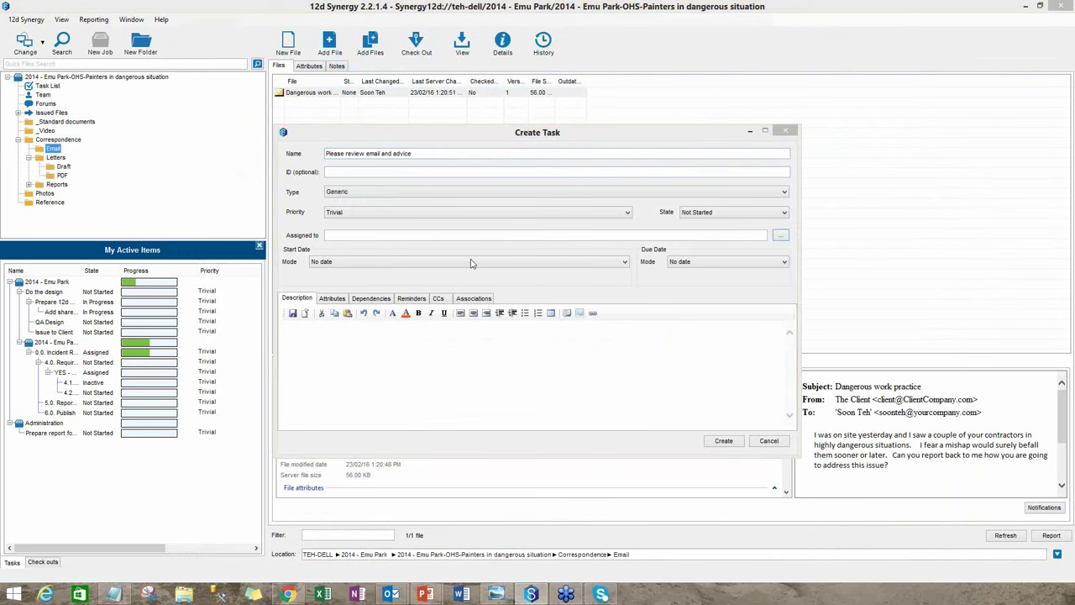
left_click(557, 306)
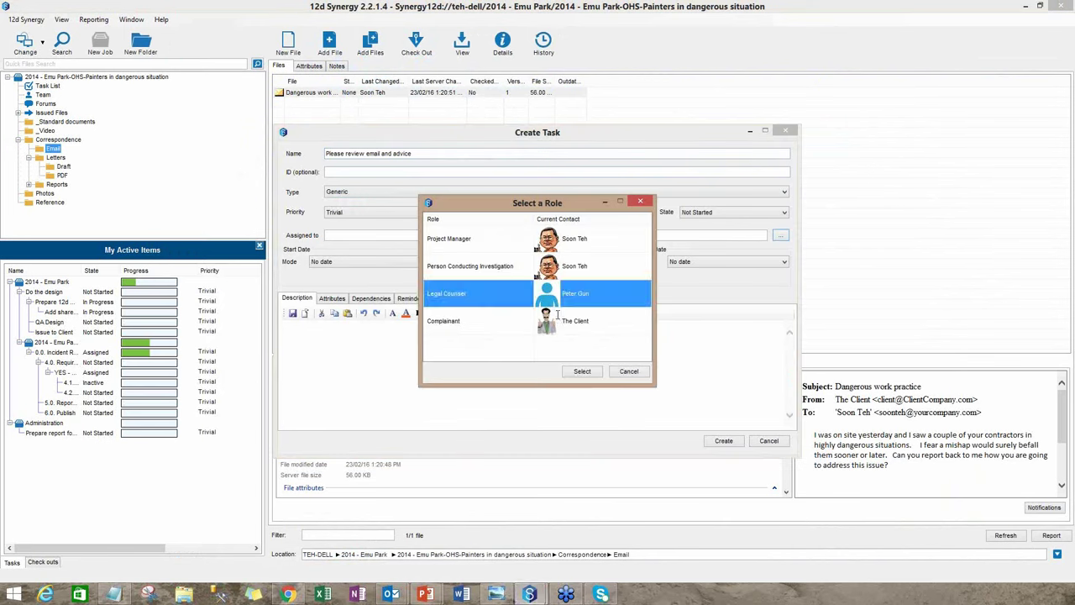
left_click(582, 370)
left_click(618, 261)
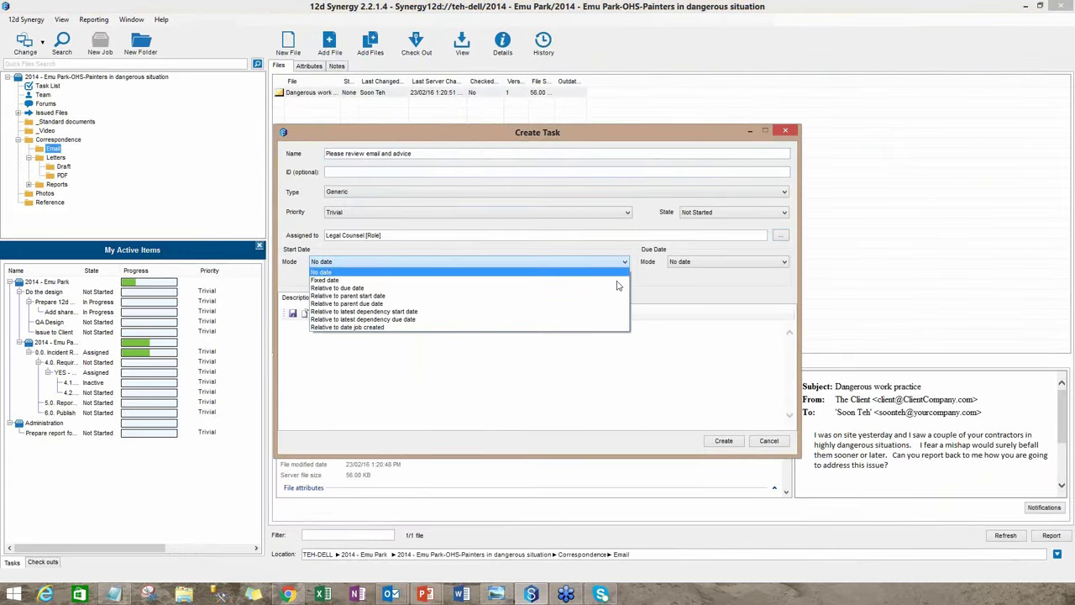
left_click(617, 281)
left_click(784, 266)
left_click(728, 289)
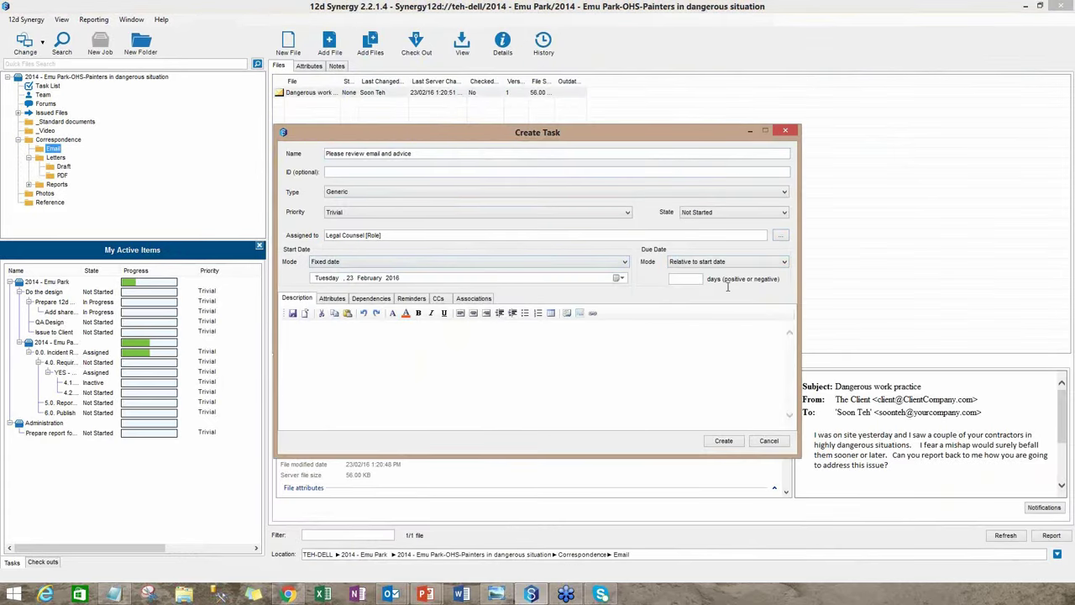
key("Escape")
left_click(519, 334)
Add a 1-day-before-due reminder to Owner and Assignee, then create the task
left_click(412, 298)
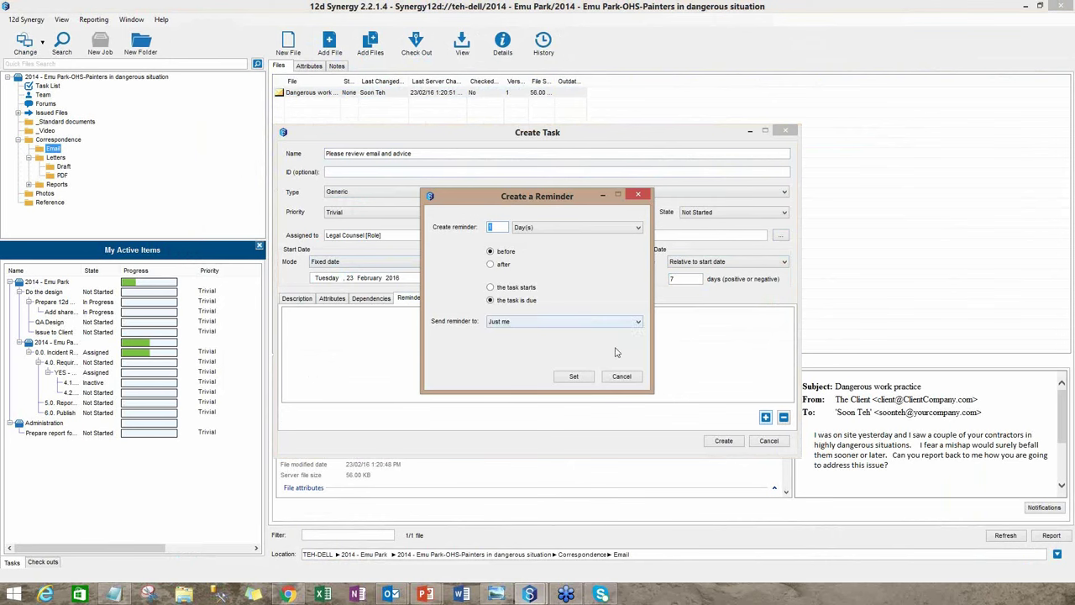
left_click(638, 321)
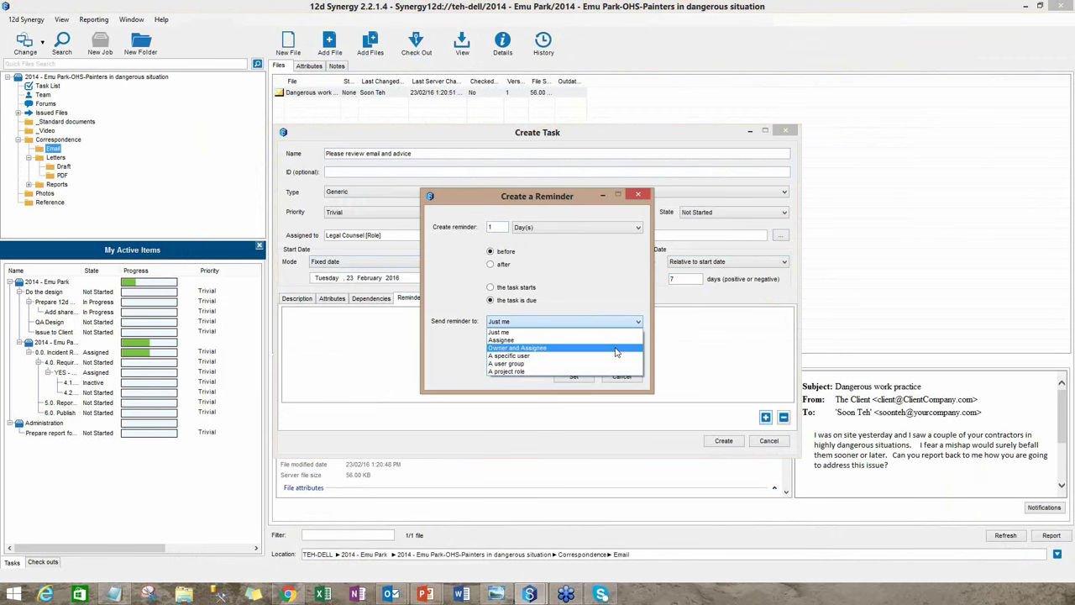
left_click(616, 353)
left_click(574, 377)
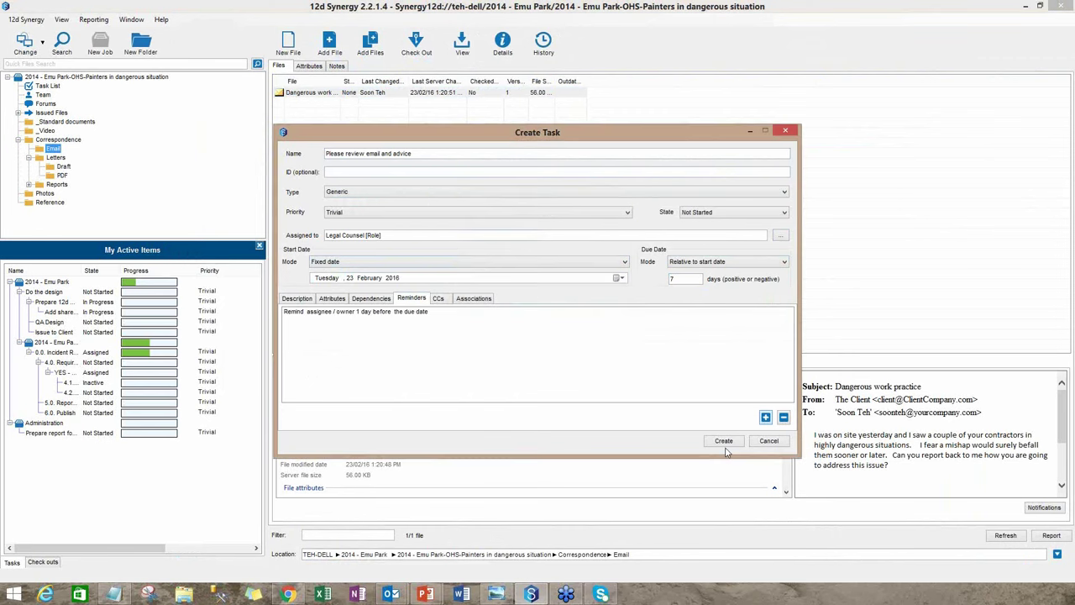
left_click(723, 440)
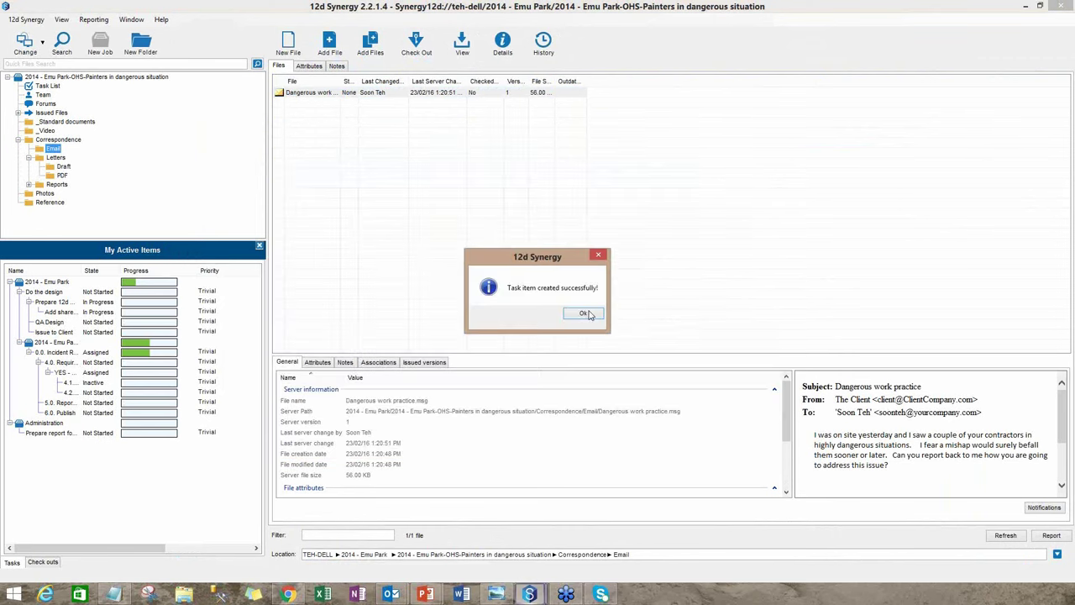
key("Return")
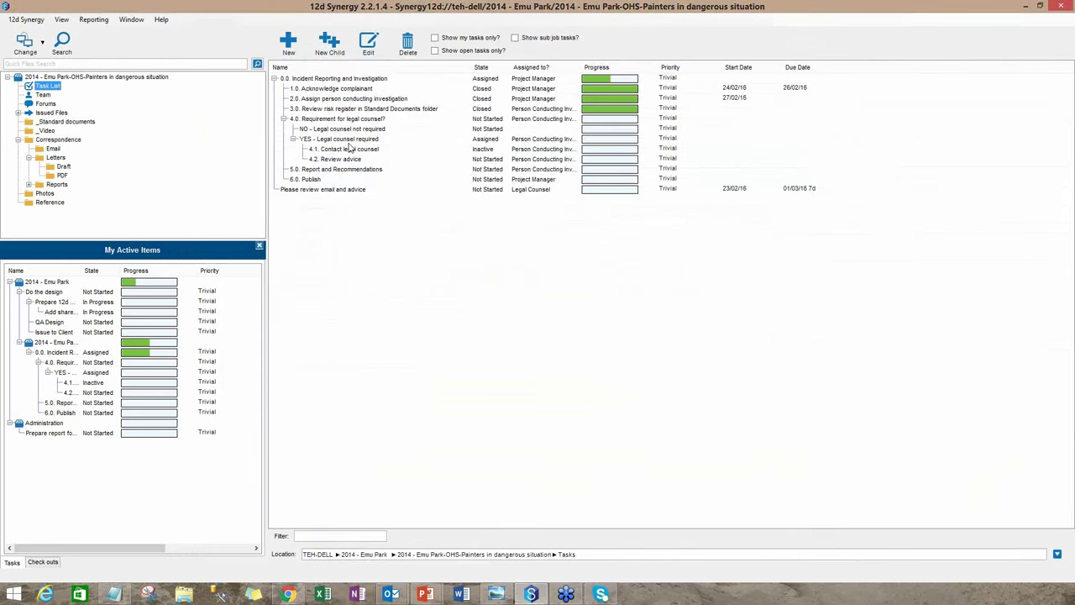
Place 'Please review email and advice' under 4.1 Contact legal counsel, then select task 5.0 Report and Recommendations
left_click(334, 190)
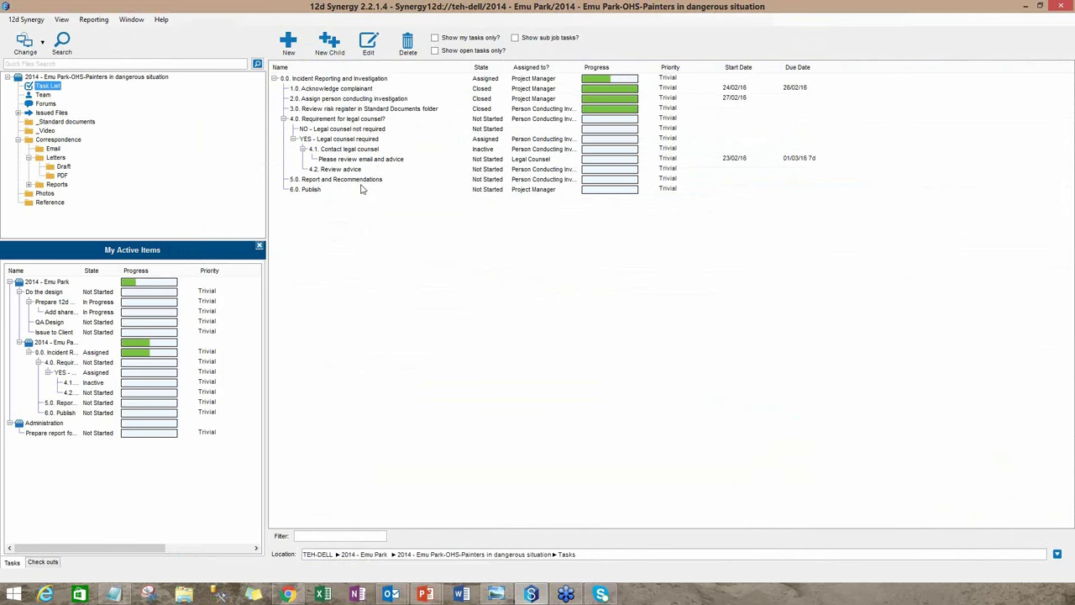
left_click(352, 180)
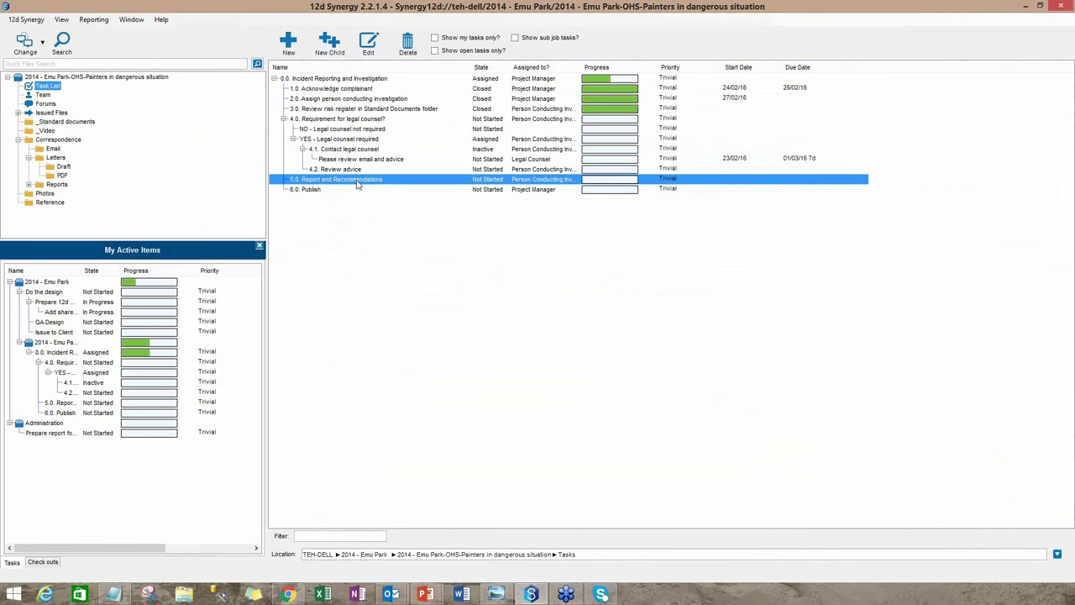
Edit task 5.0 and add the Complainant role to its CC list
left_click(367, 47)
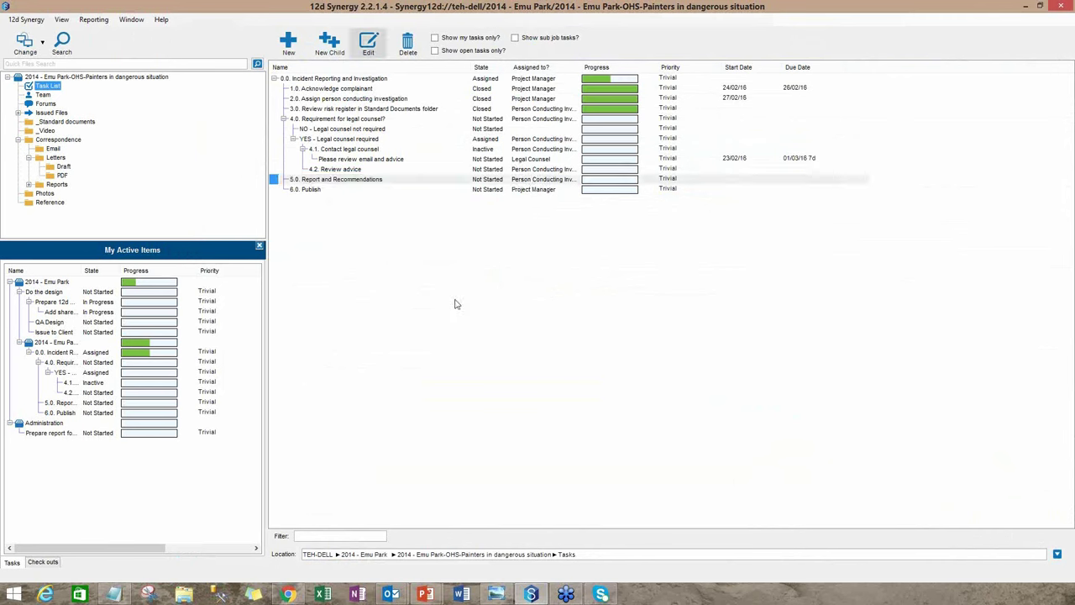
left_click(448, 297)
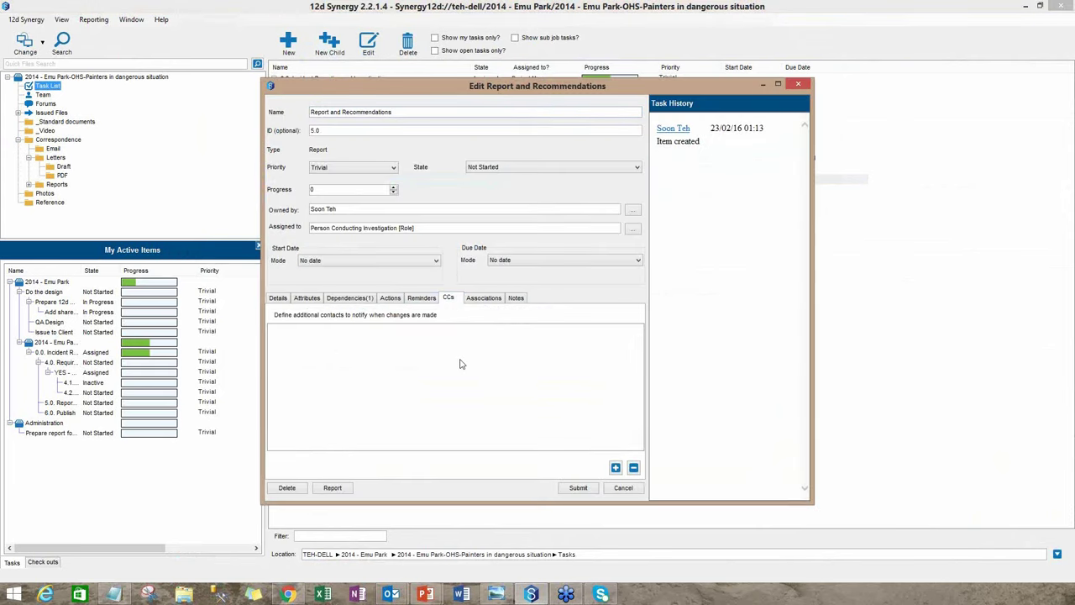
left_click(616, 467)
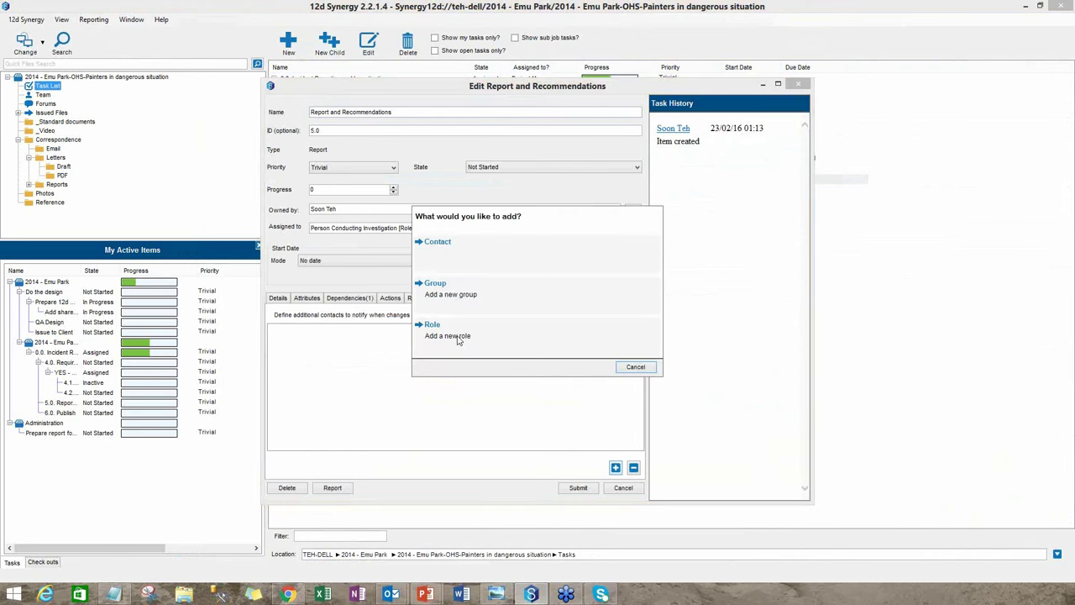
left_click(445, 330)
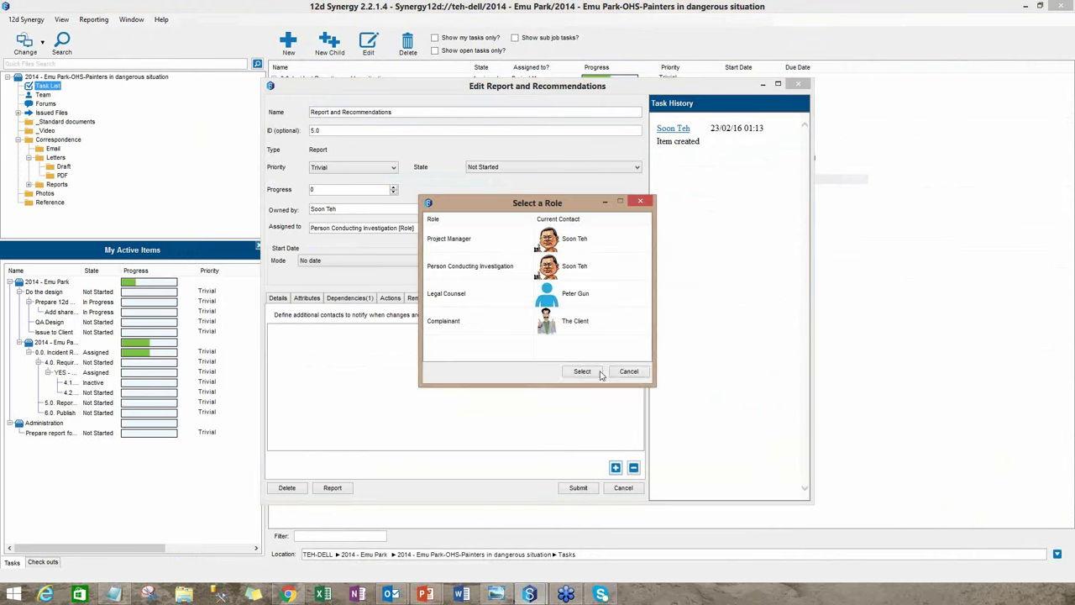
left_click(580, 372)
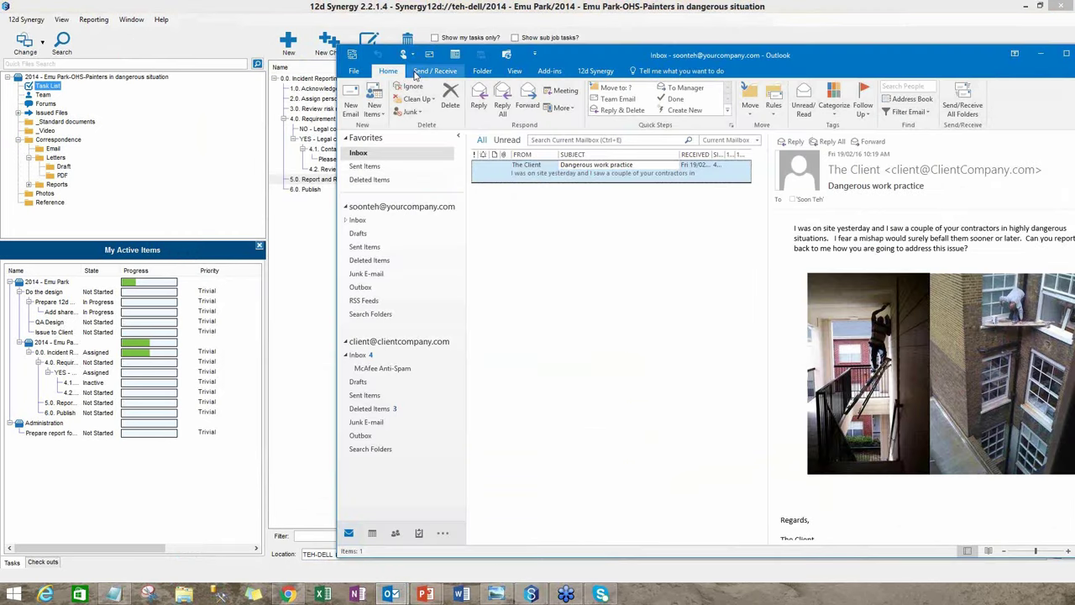
Send/Receive all folders in Outlook and read the 'Report and Recommendations updated' notification in the client's inbox
left_click(416, 74)
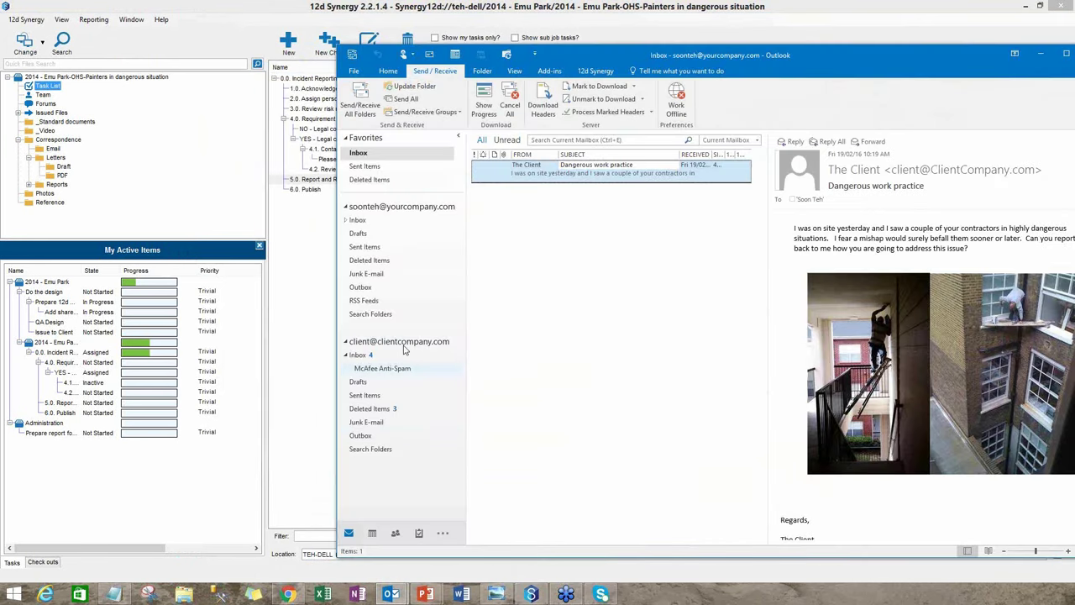
left_click(362, 113)
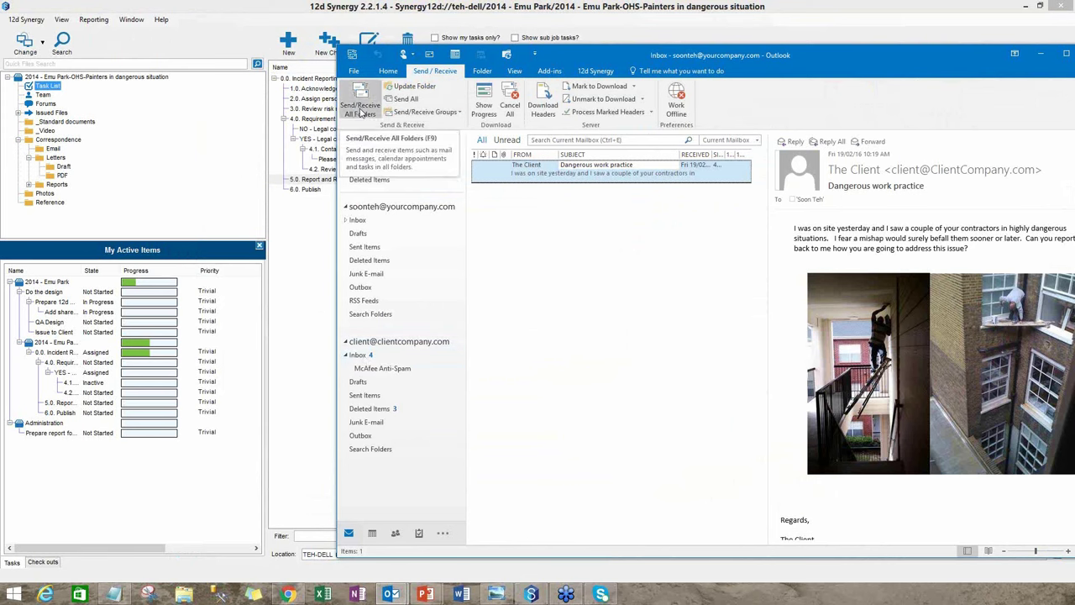
left_click(361, 113)
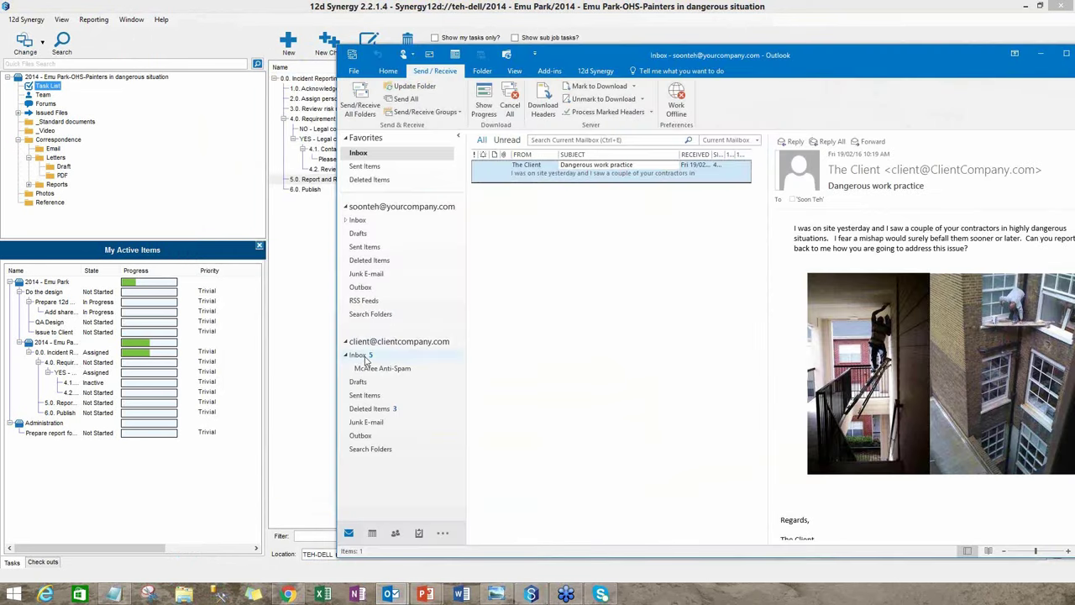
left_click(365, 357)
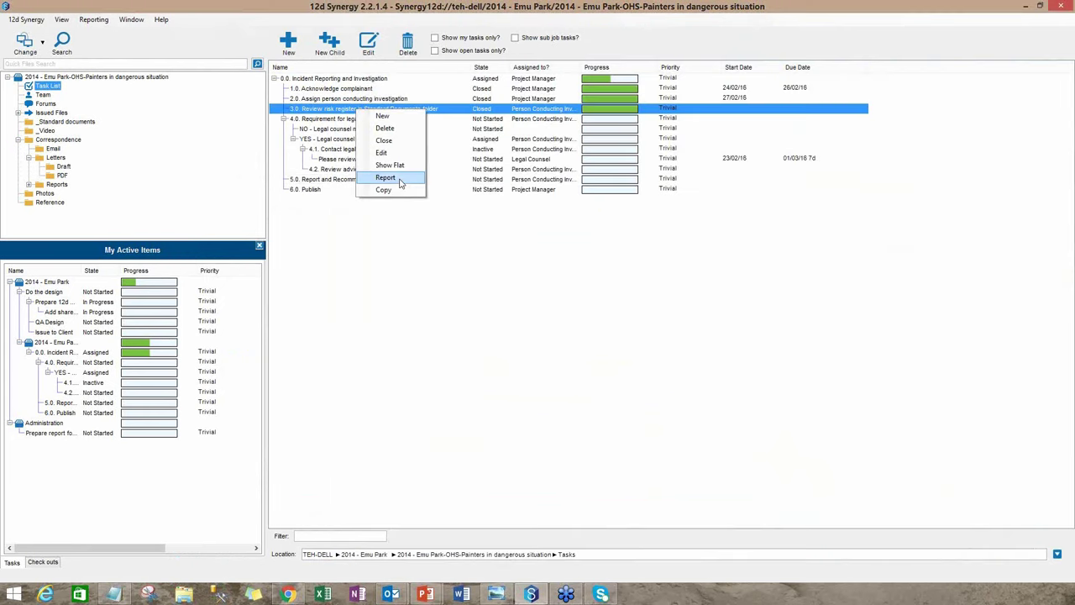
Generate an HTML Task List report to C:\Temp\report.html, overwriting the old file, and view it
left_click(417, 183)
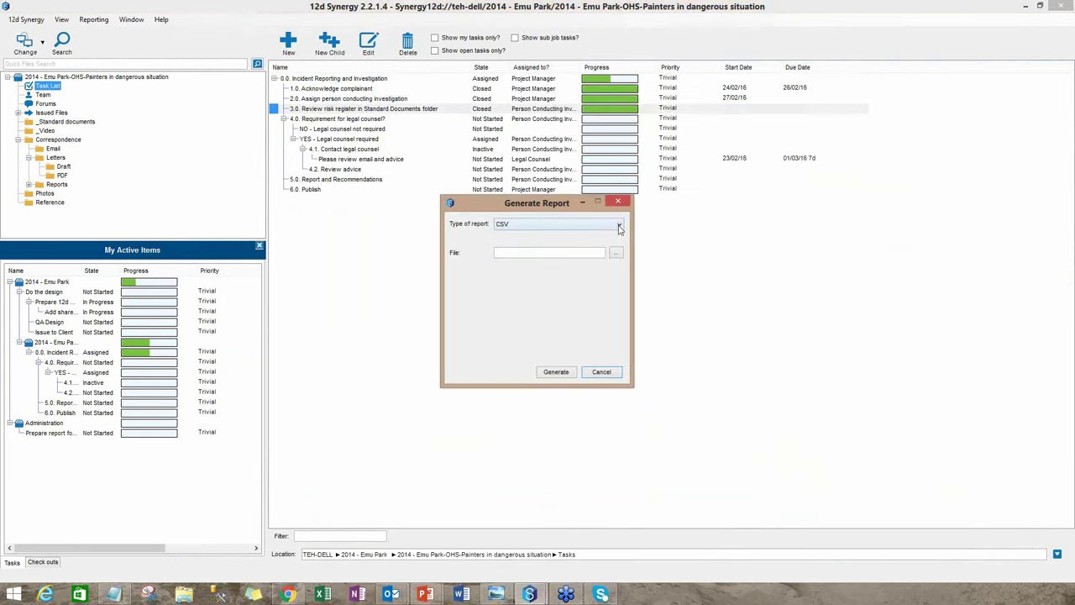
left_click(618, 225)
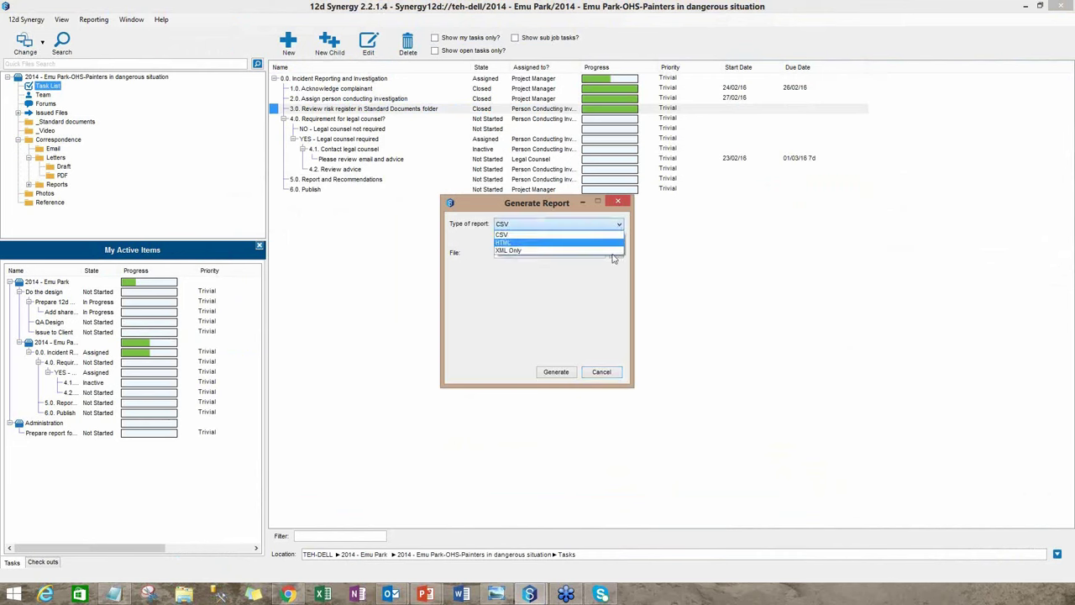
left_click(588, 243)
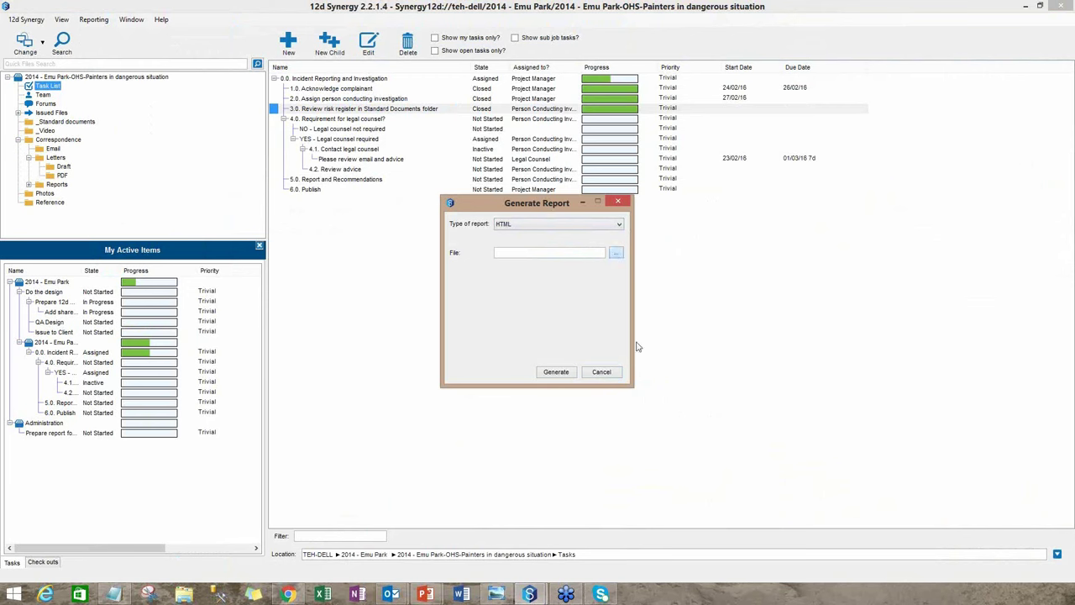
left_click(845, 461)
left_click(574, 297)
left_click(573, 370)
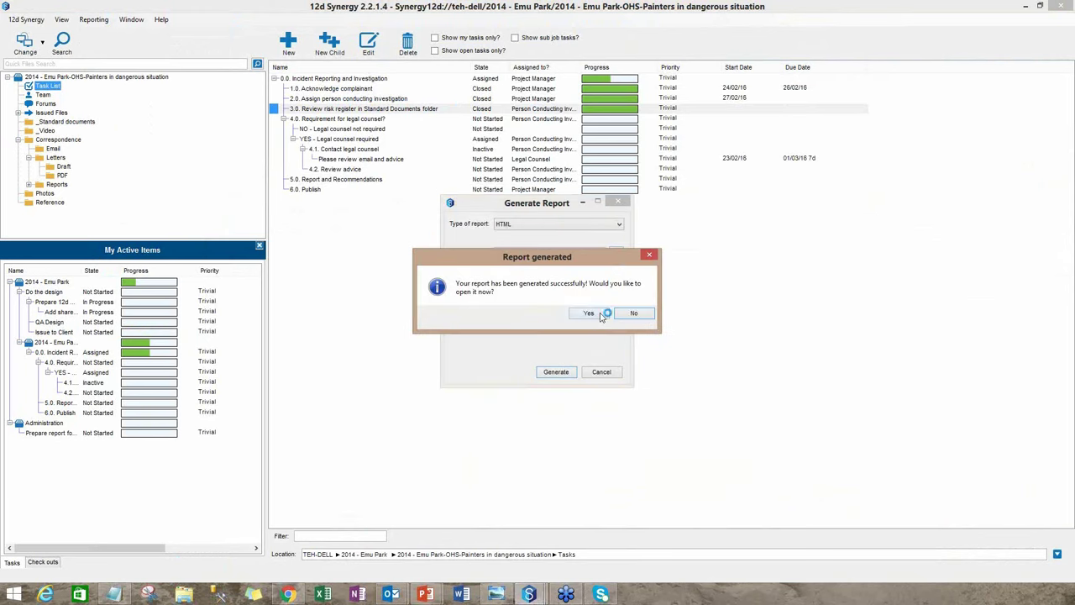
left_click(600, 314)
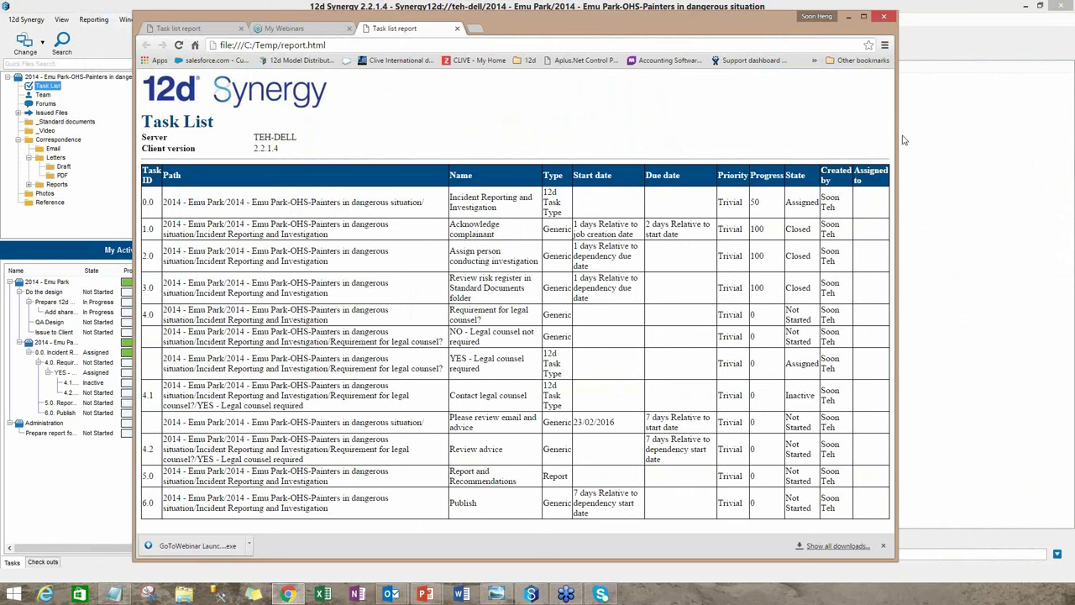
key("alt+Tab")
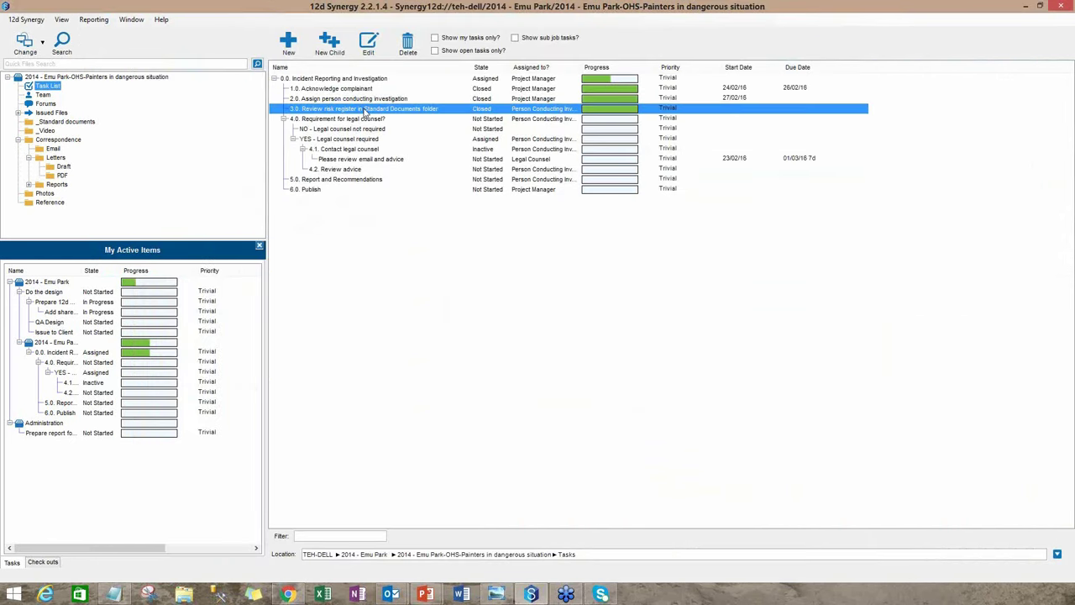
Generate an HTML details report for task 3.0 Review risk register, overwriting report.html, and view it
double_click(364, 110)
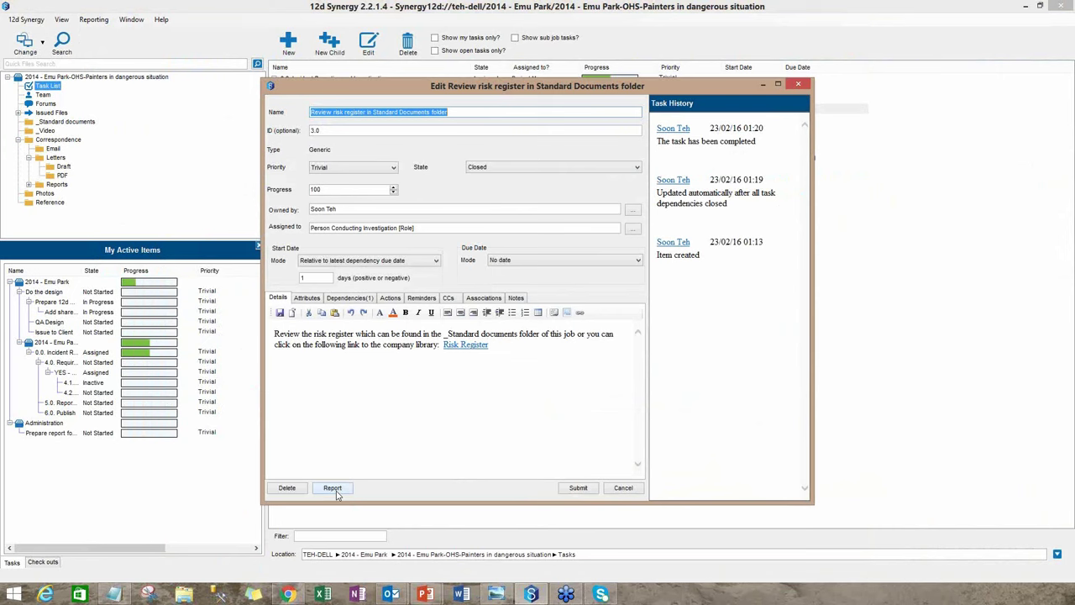
left_click(333, 488)
left_click(617, 255)
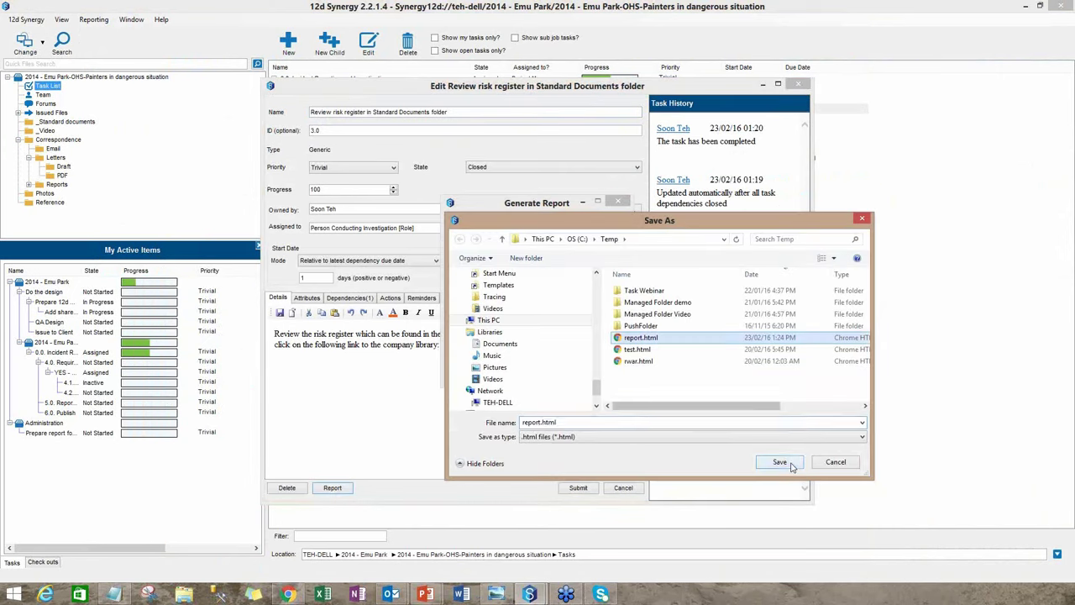
left_click(781, 463)
left_click(571, 300)
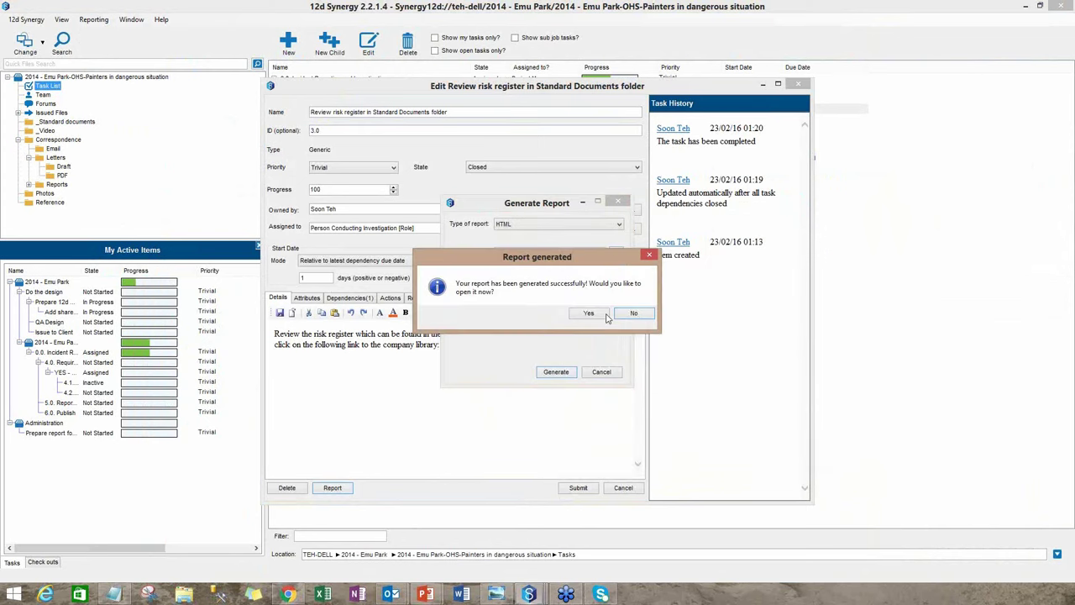
left_click(608, 314)
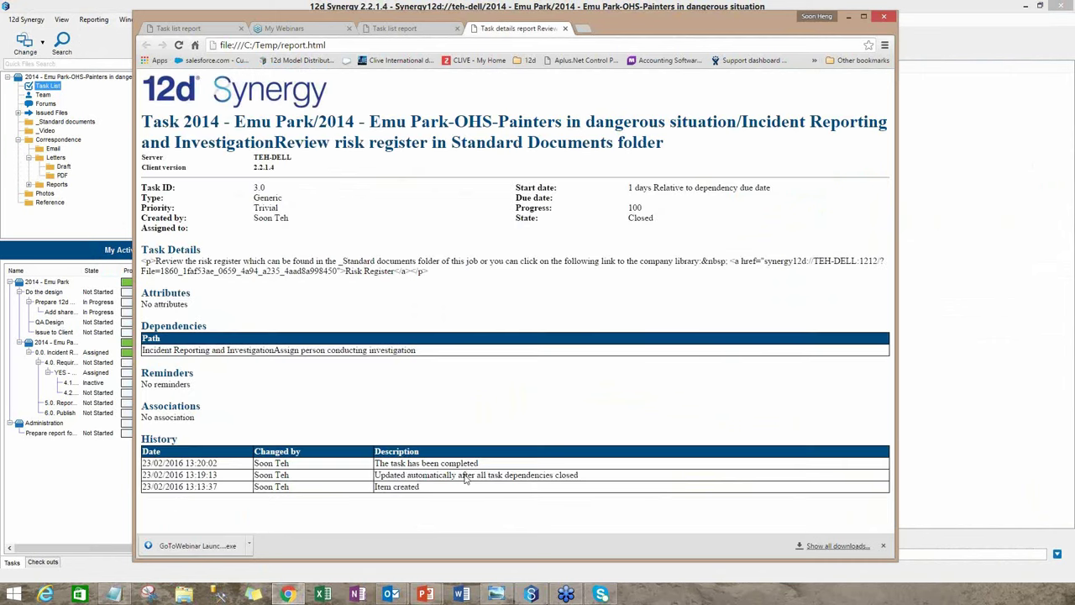
key("ctrl+w")
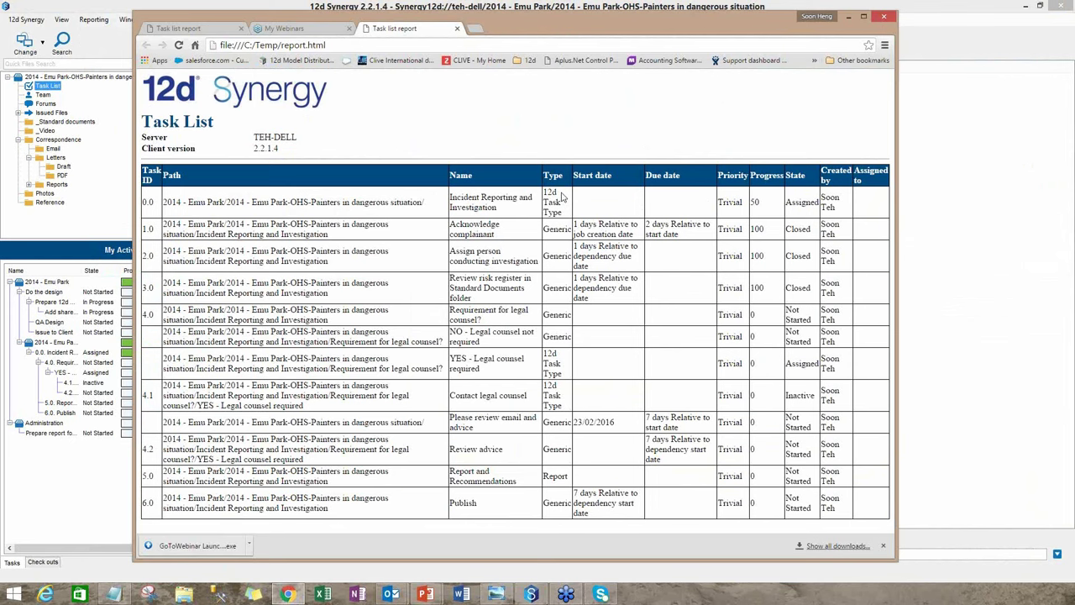
Search open tasks across all jobs with Show closed tasks False, widening the Name column
left_click(62, 19)
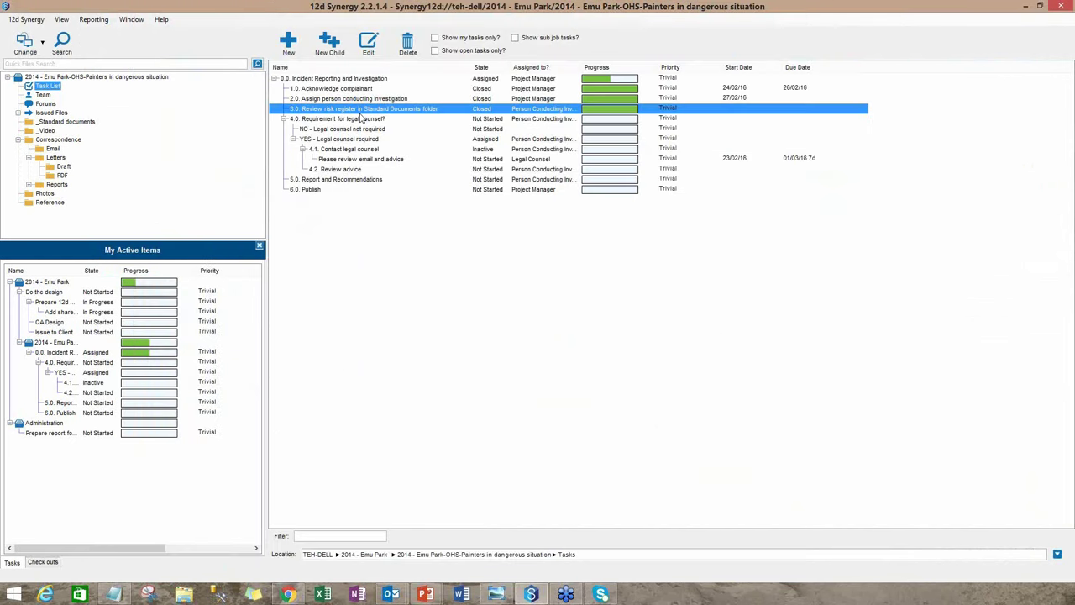
left_click(84, 41)
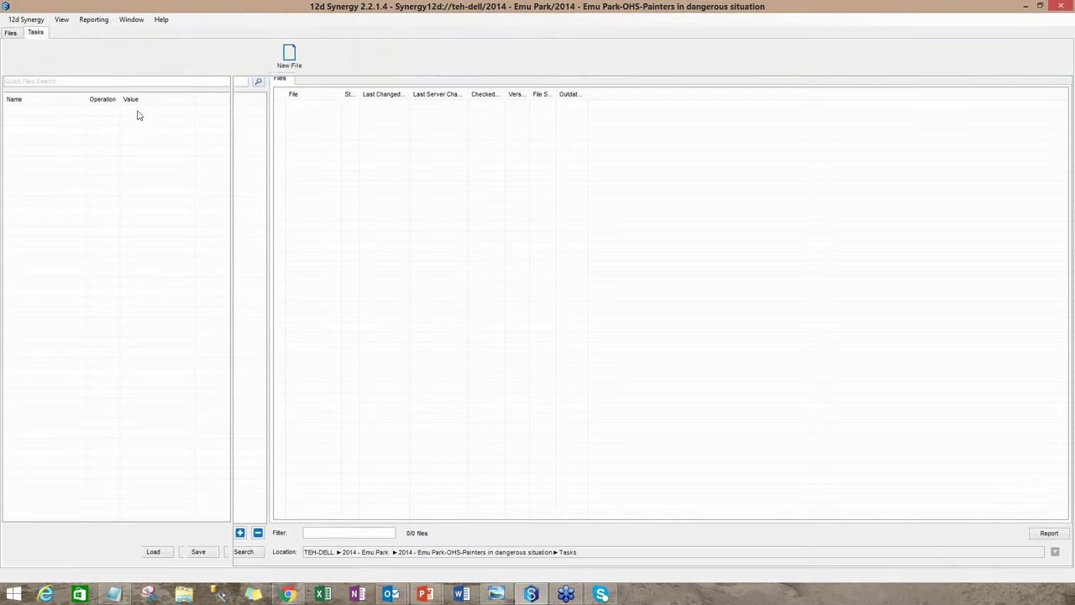
double_click(364, 107)
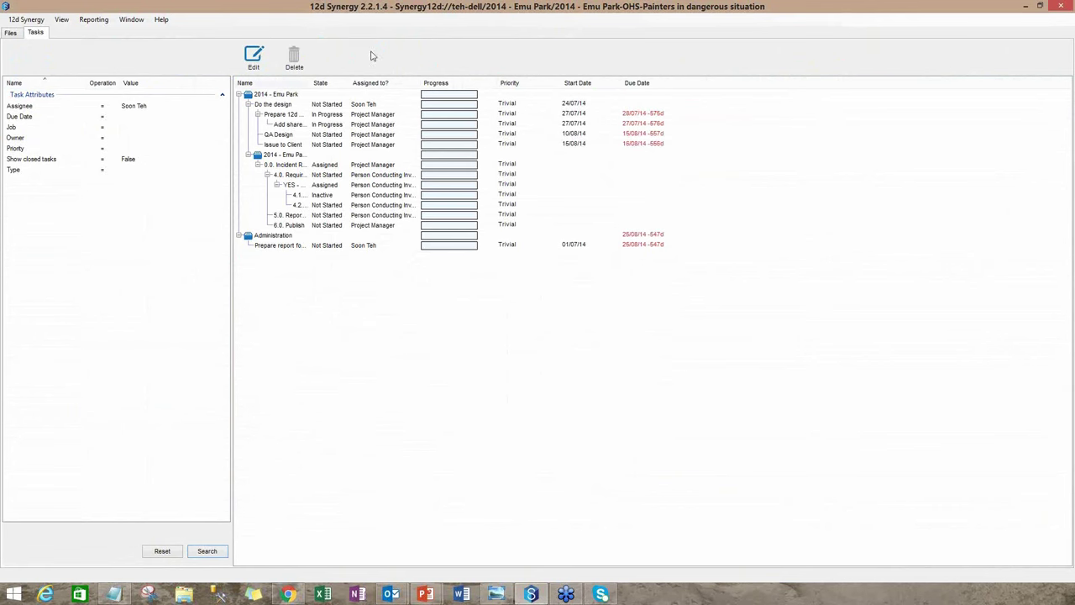
left_click_drag(309, 83, 407, 223)
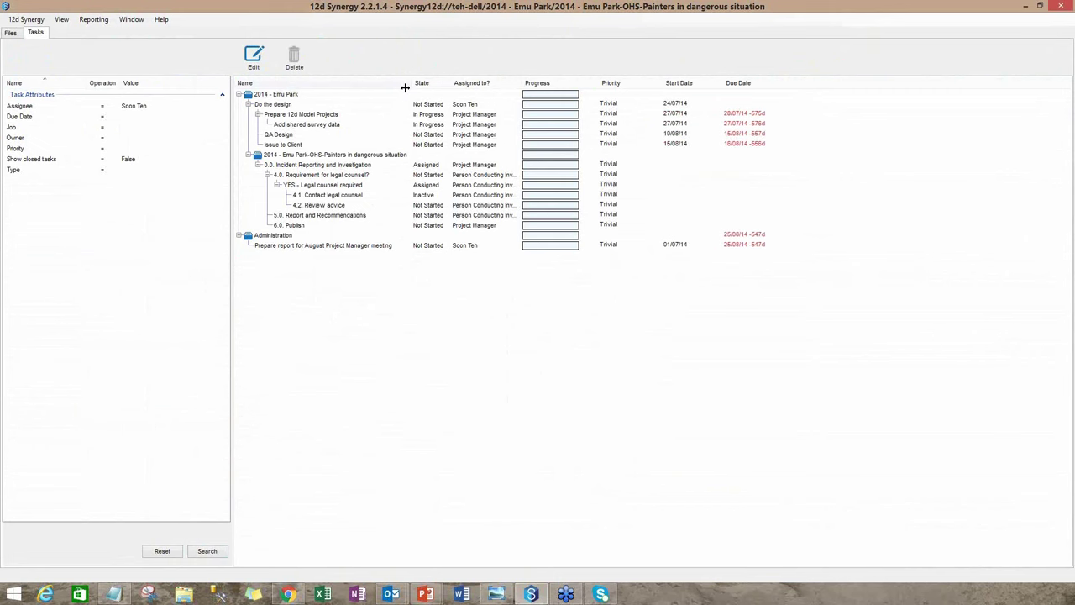
left_click_drag(405, 87, 412, 88)
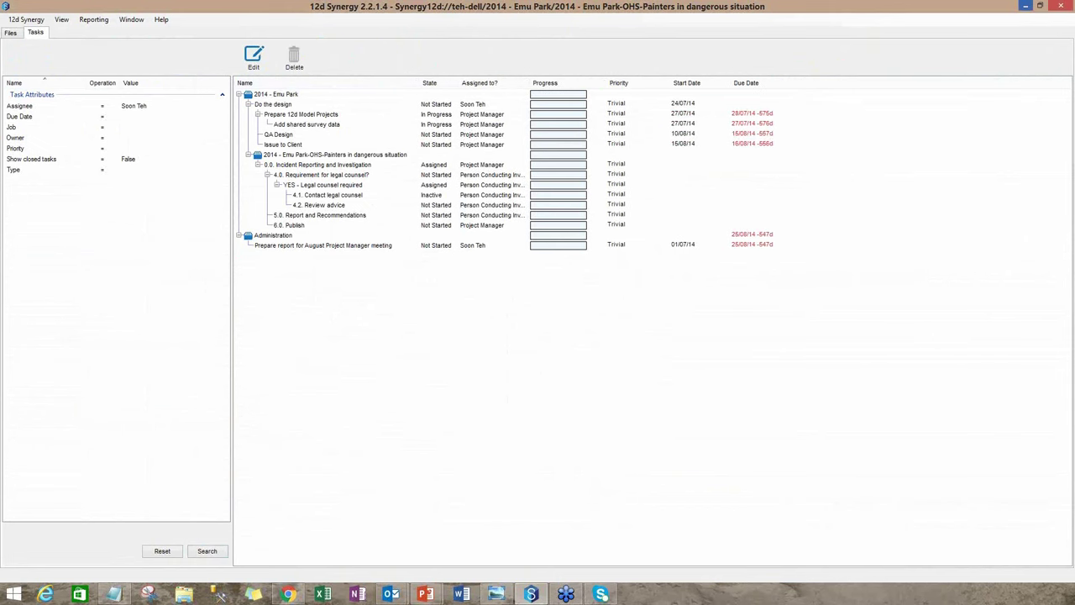